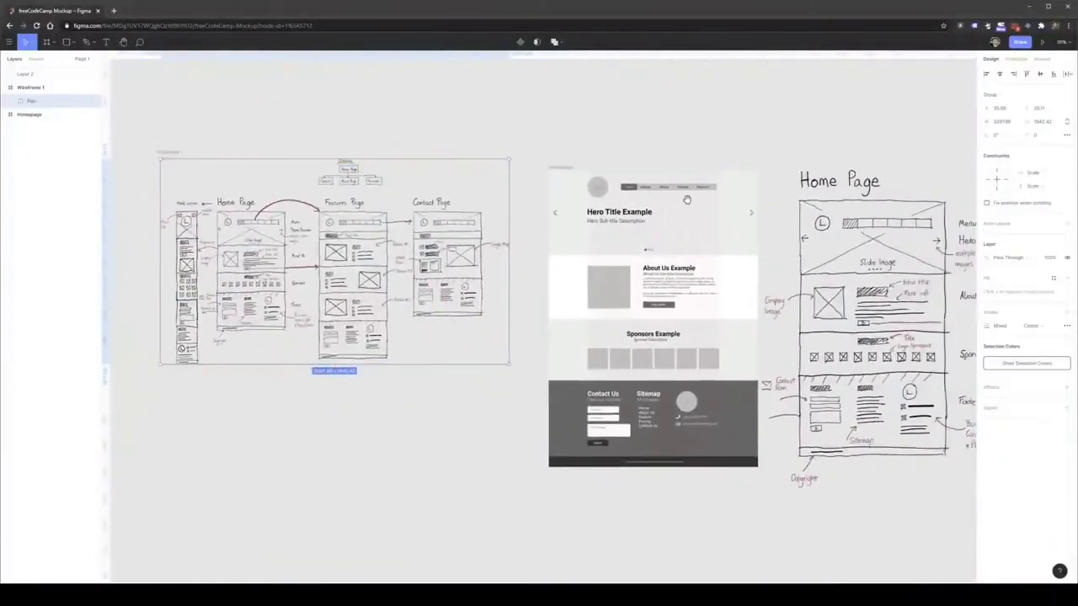
Duplicate the Homepage frame and place the copy on the far side of the Home Page sketch
scroll(686, 200, right, 5)
scroll(508, 193, up, 4)
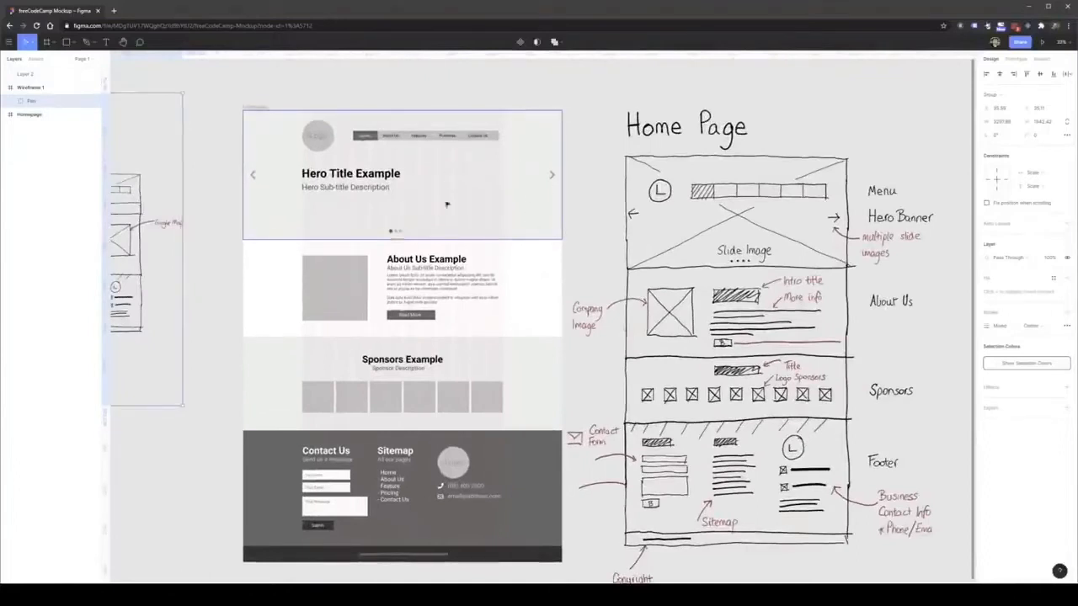
click(531, 202)
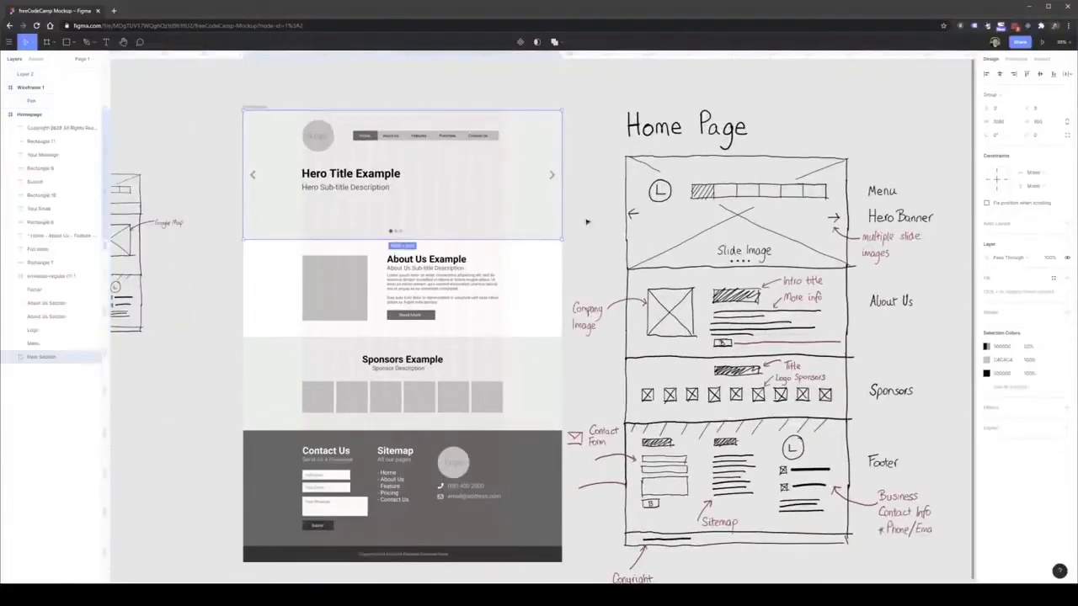
key(Escape)
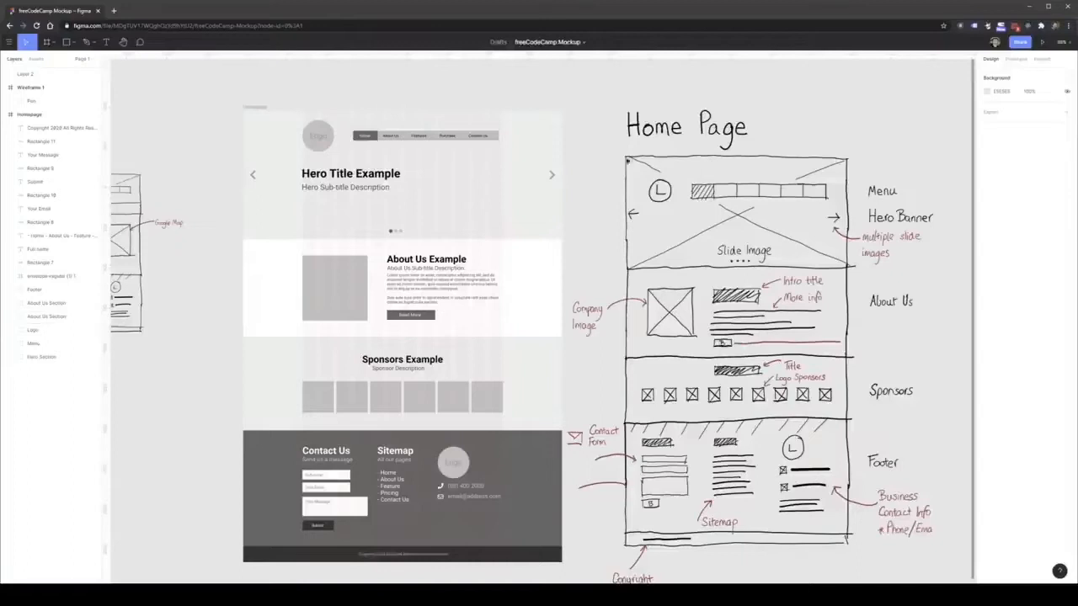
click(250, 108)
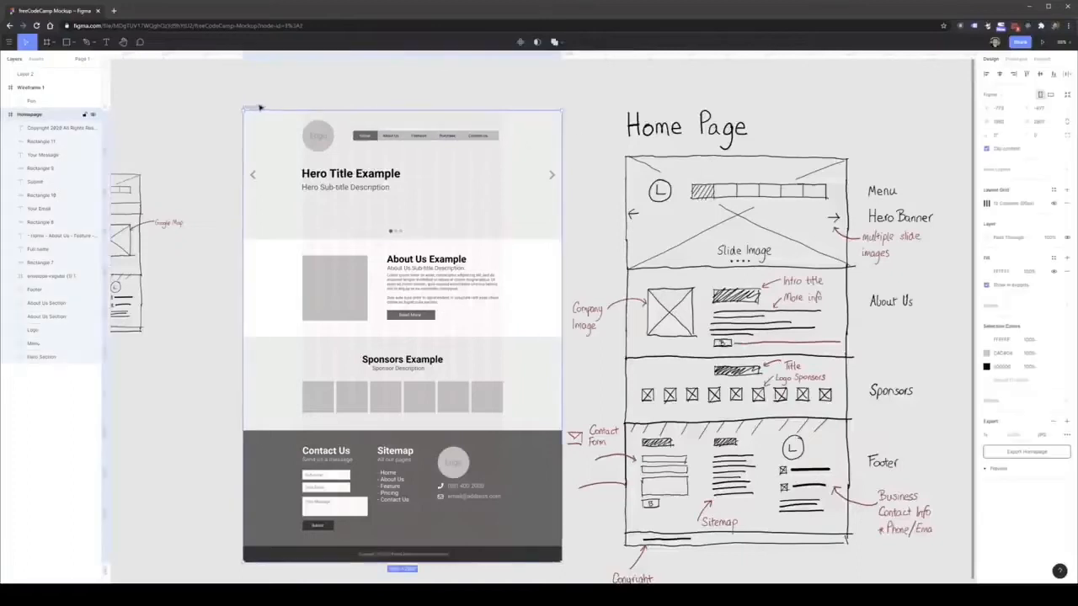
scroll(263, 109, down, 5)
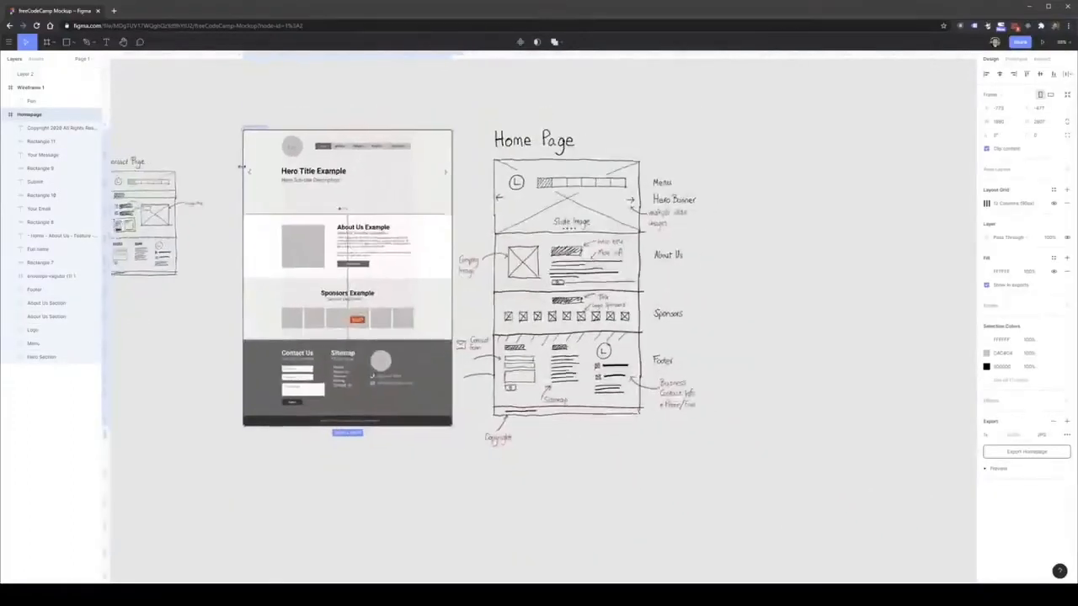
click(706, 190)
key(ctrl+v)
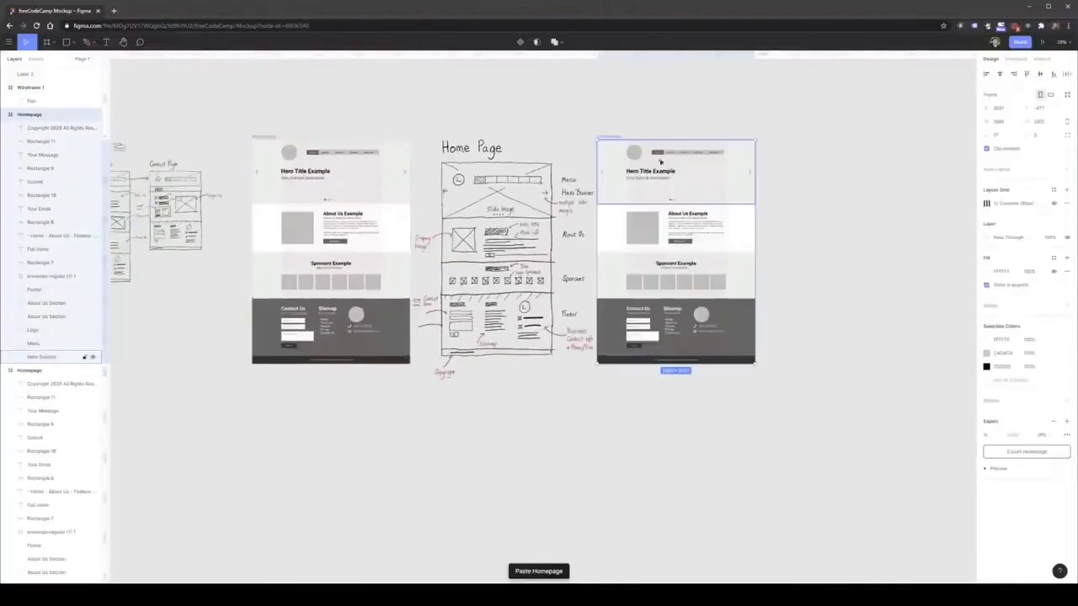
Examine the hero, menu and About Us areas of the copied Homepage frame up close
scroll(813, 165, up, 1)
scroll(818, 175, up, 5)
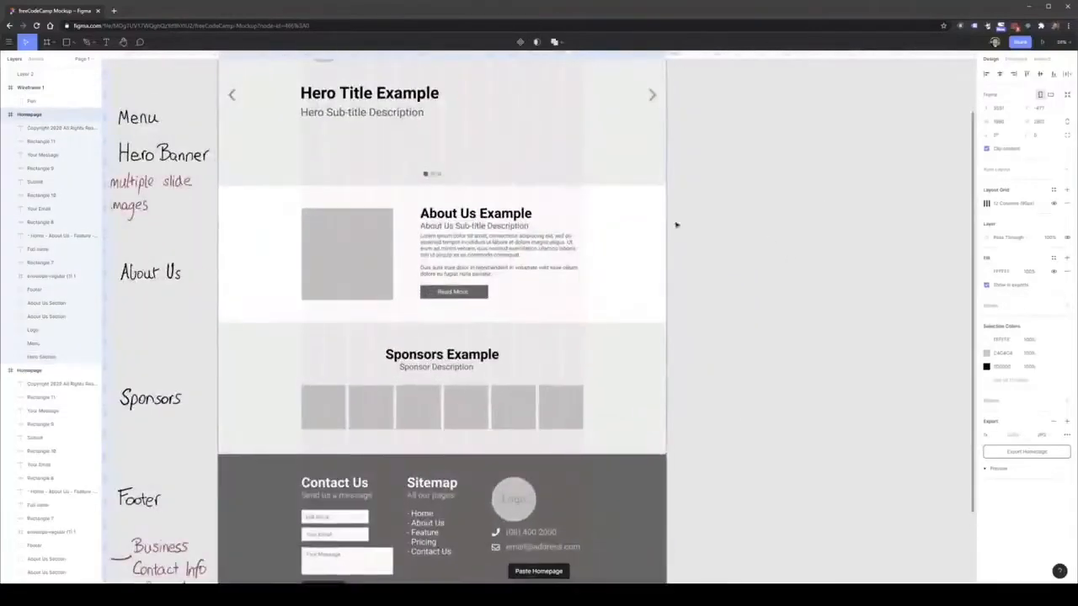
drag(533, 160, 582, 272)
click(551, 183)
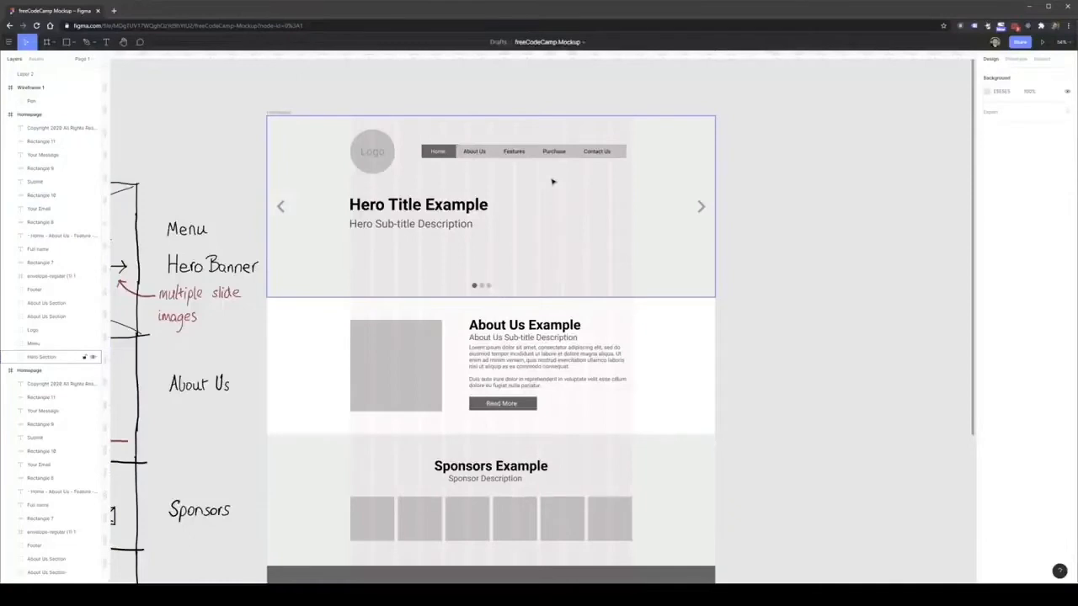
scroll(457, 228, up, 3)
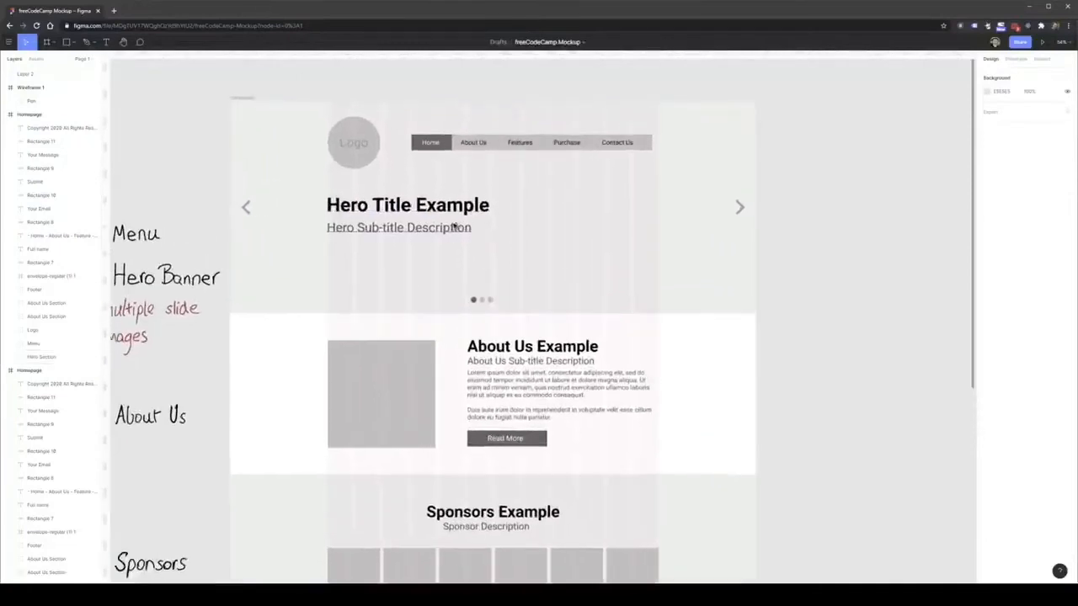
scroll(449, 146, up, 1)
scroll(457, 144, left, 1)
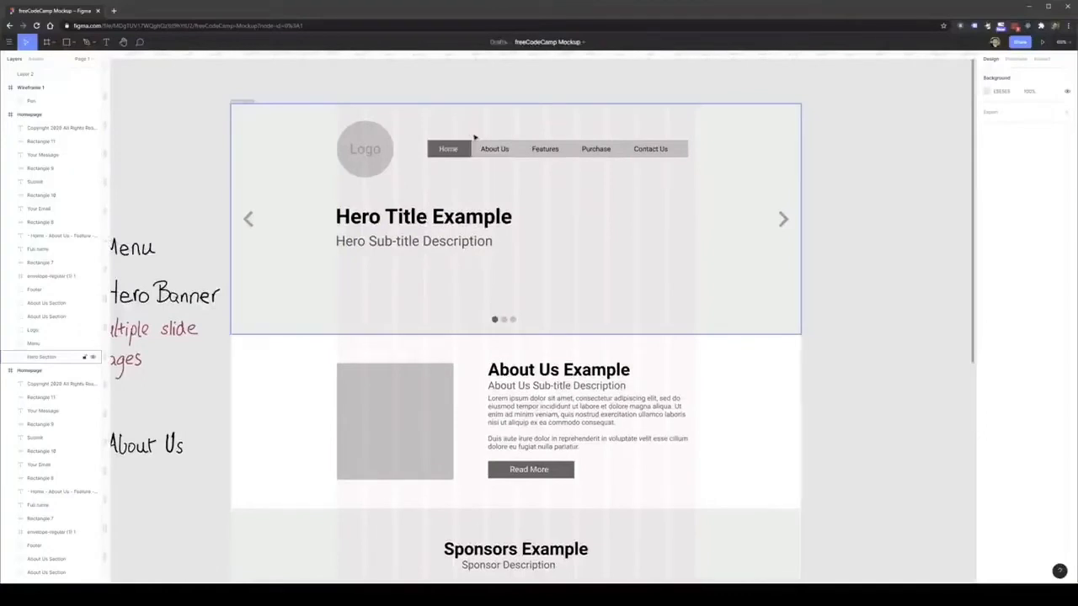
scroll(535, 231, up, 3)
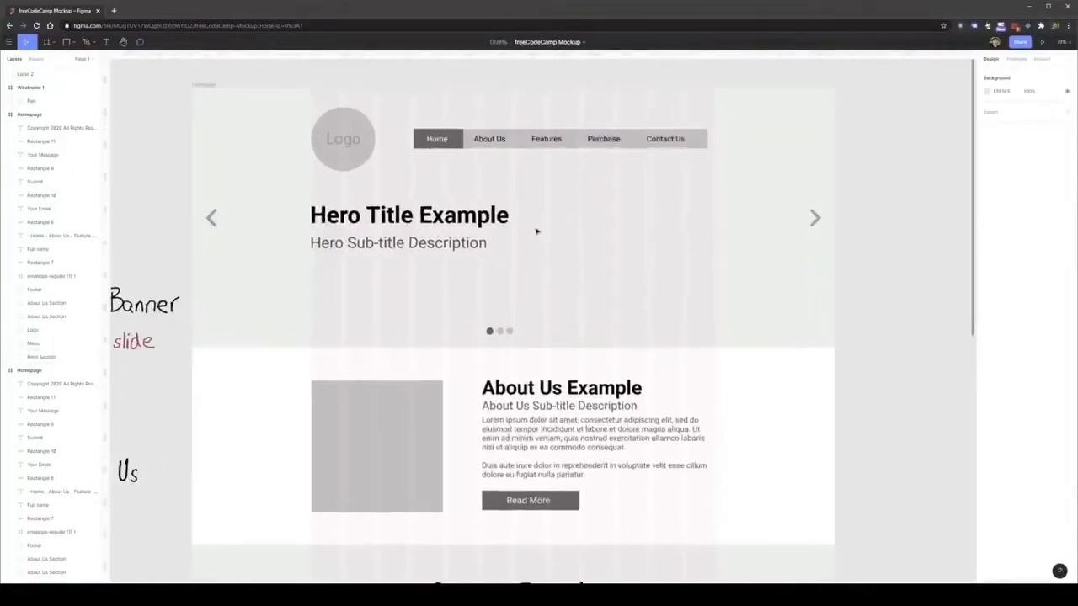
Replace the round Logo placeholder in the copied Homepage with the favicon-256 logo image, matching its position and size
click(275, 148)
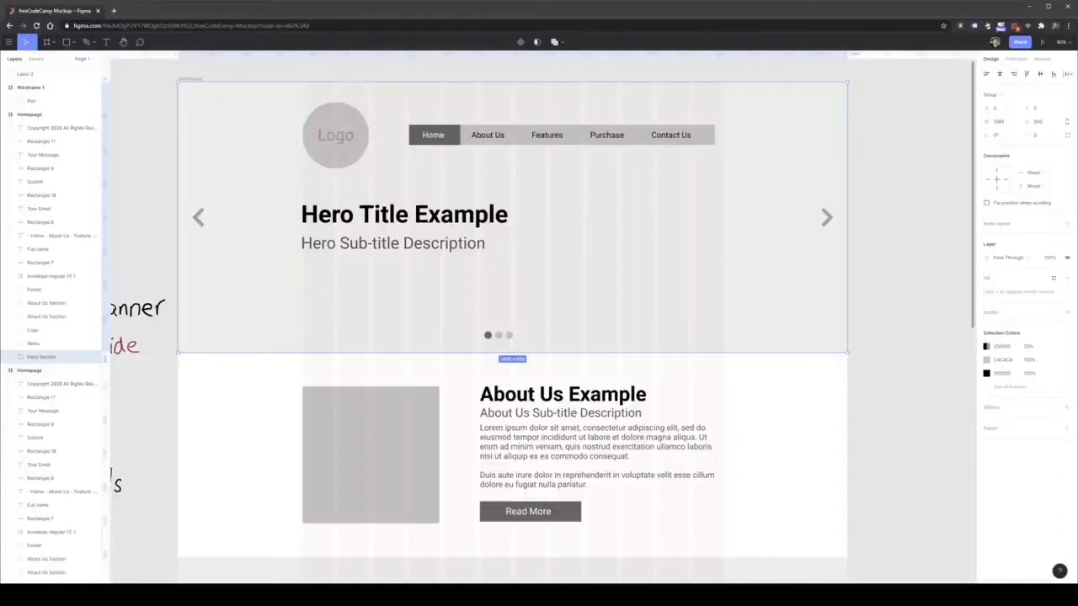
click(325, 162)
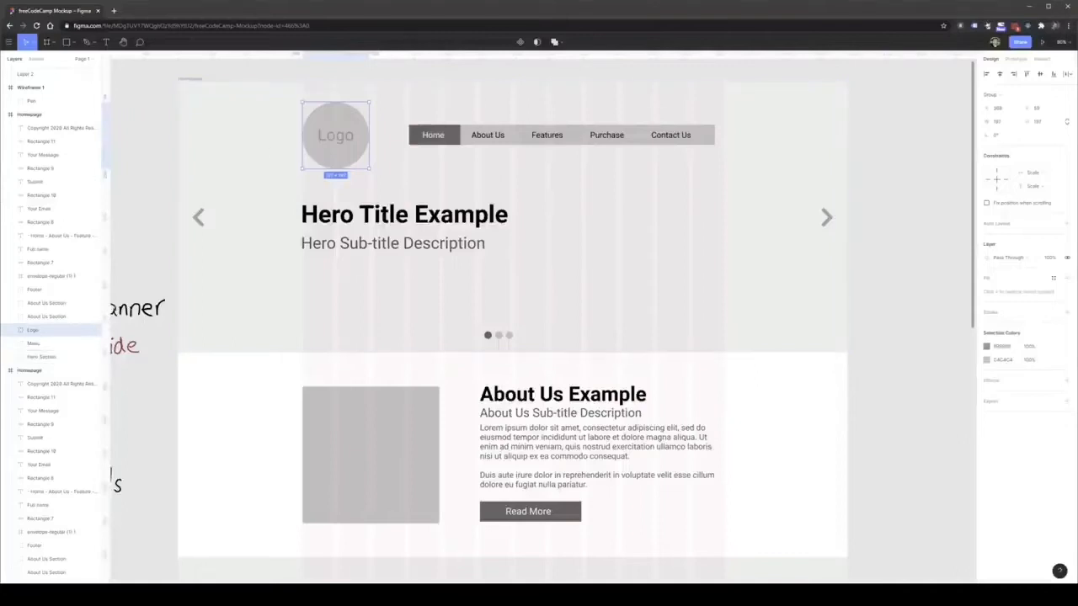
drag(4, 211, 392, 155)
drag(452, 187, 329, 141)
click(336, 137)
key(Delete)
Fill the hero section's background rectangle with the dark colour sampled from the logo image's border
click(385, 151)
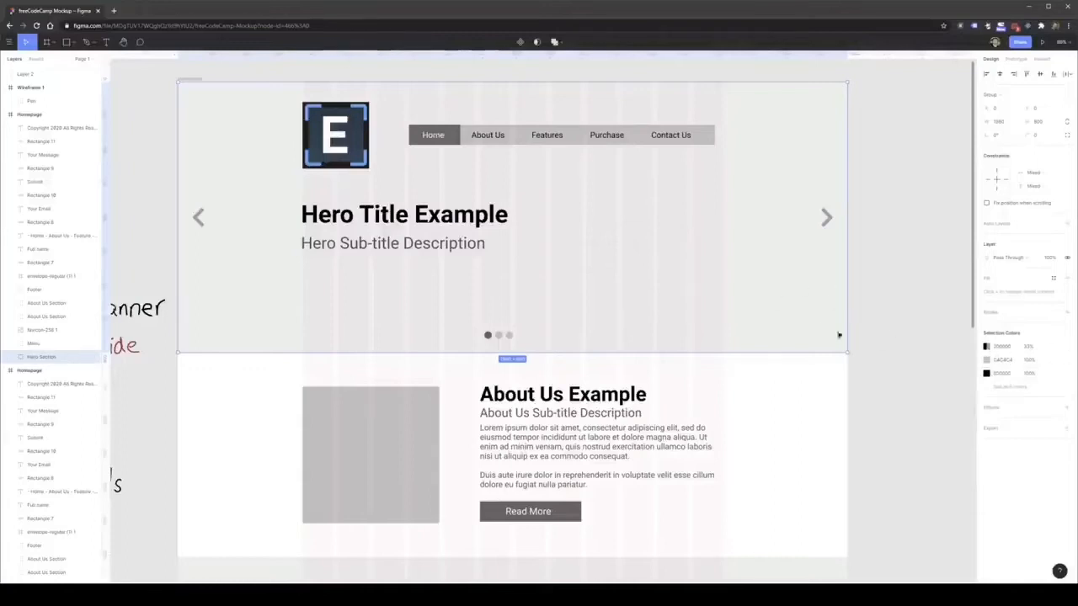
double_click(261, 298)
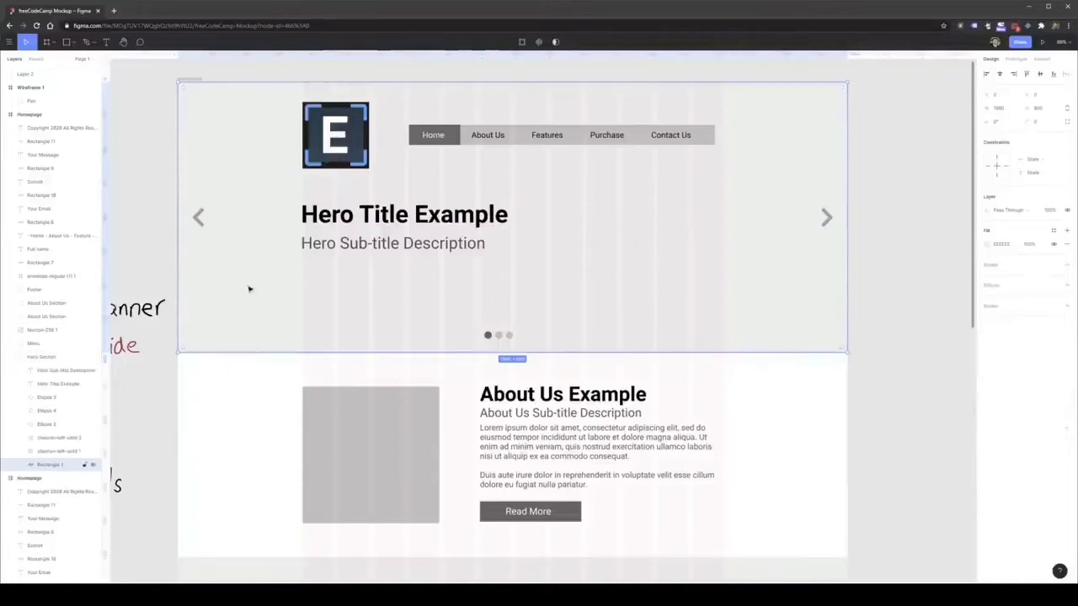
click(988, 244)
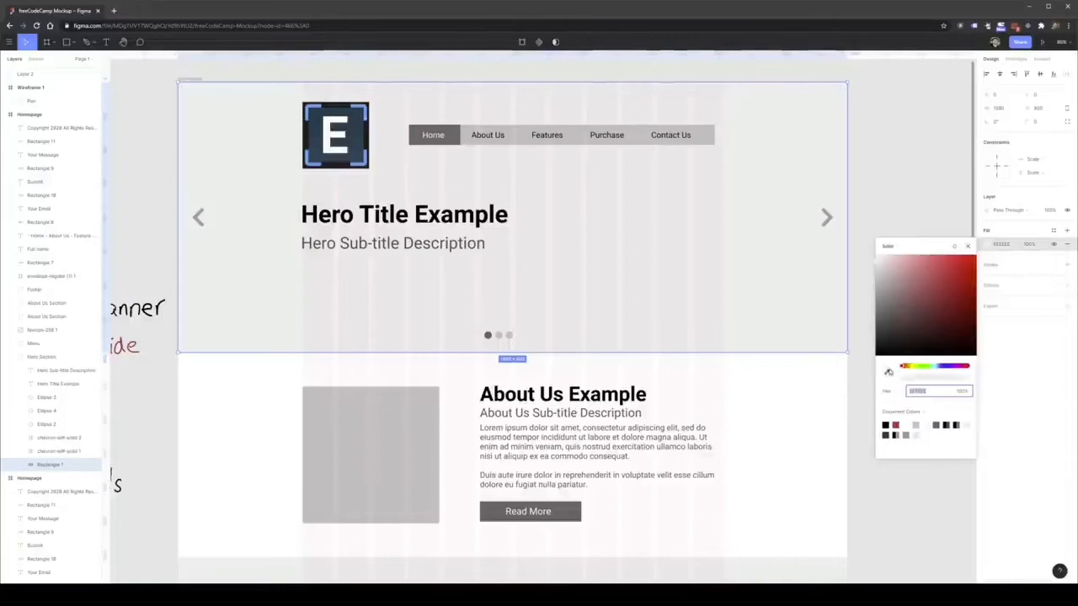
click(887, 371)
click(366, 131)
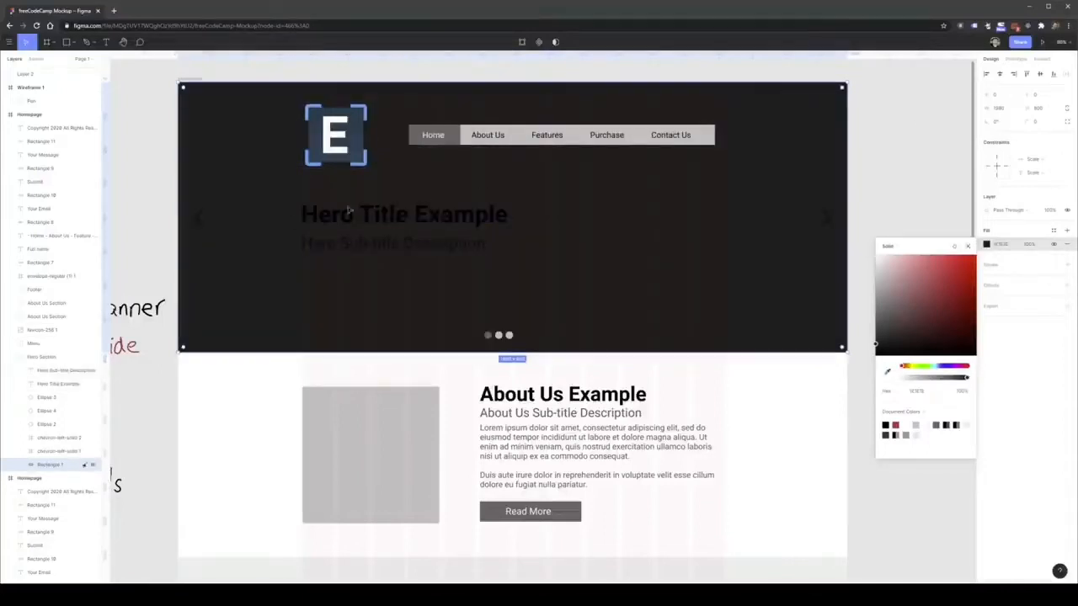
click(851, 149)
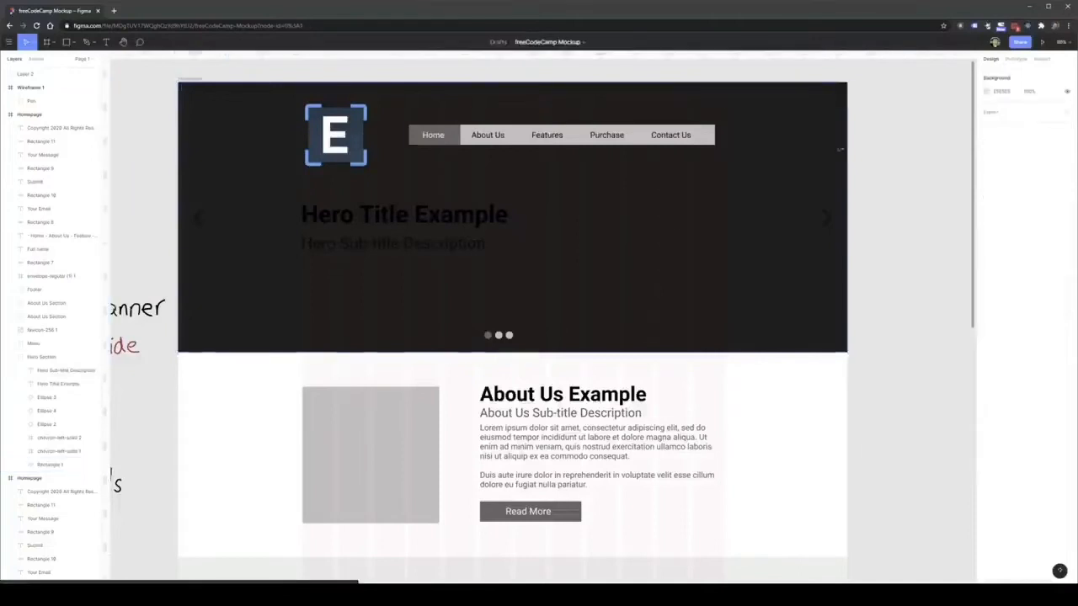
Change the colour of the hero title and sub-title text to white, FFFFFF
click(394, 214)
double_click(387, 216)
shift+click(348, 243)
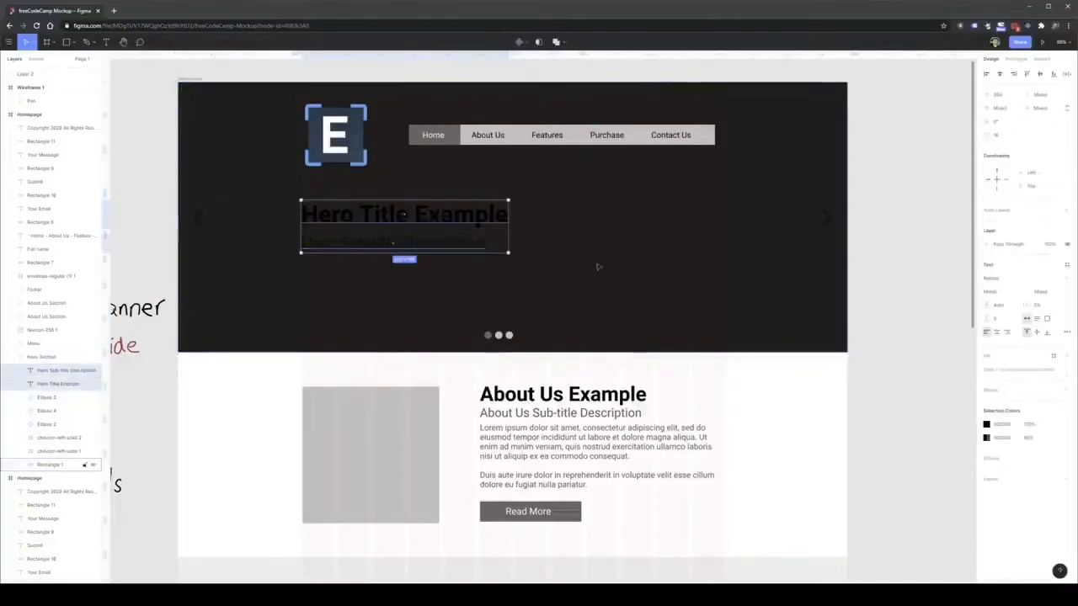
click(986, 424)
text(ffffff)
key(Return)
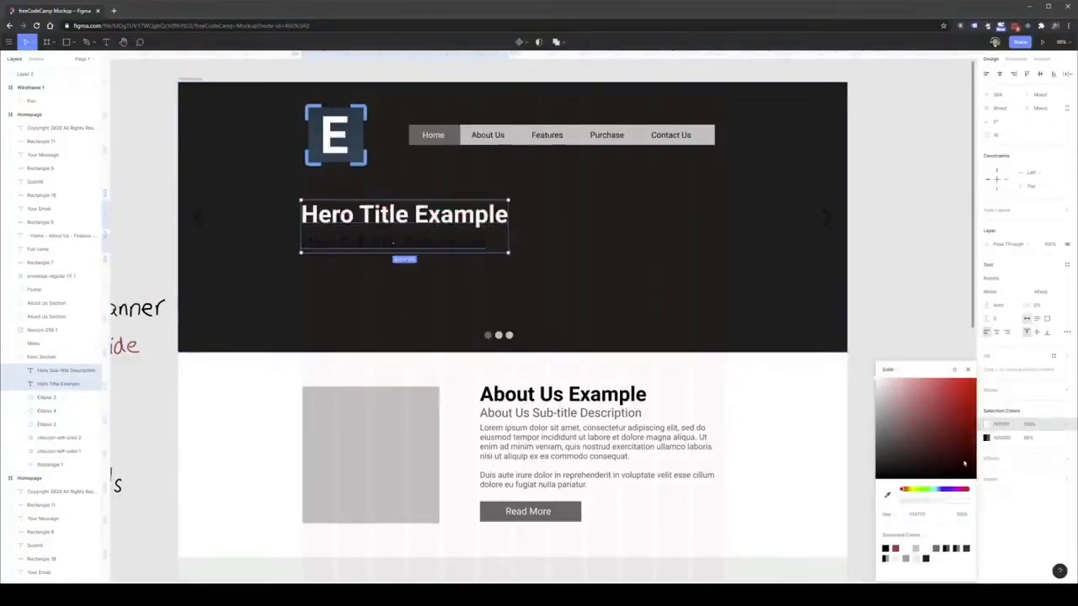
click(989, 442)
click(992, 438)
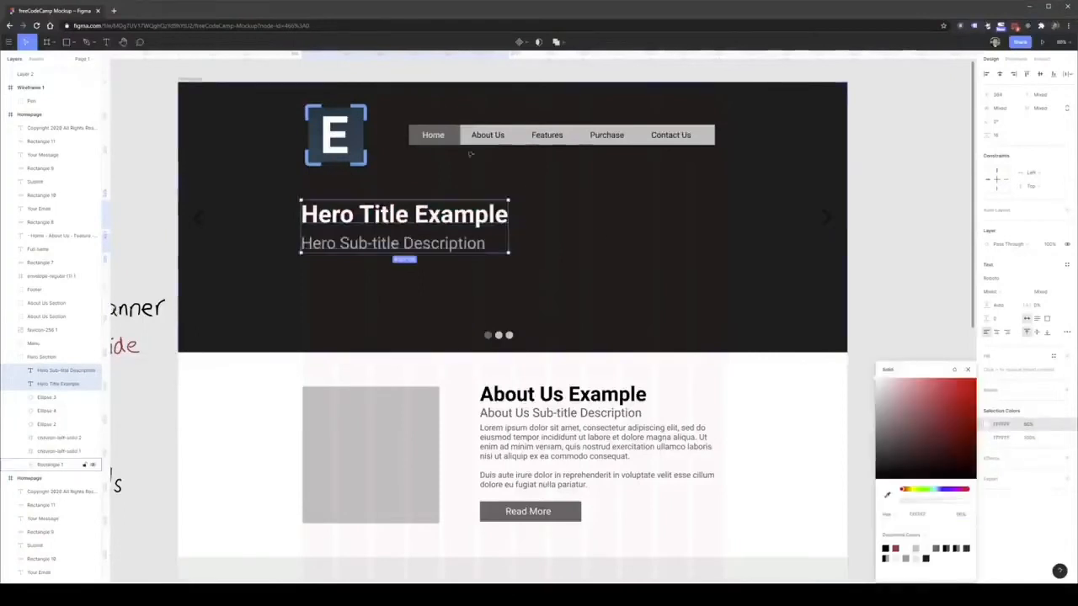
click(640, 236)
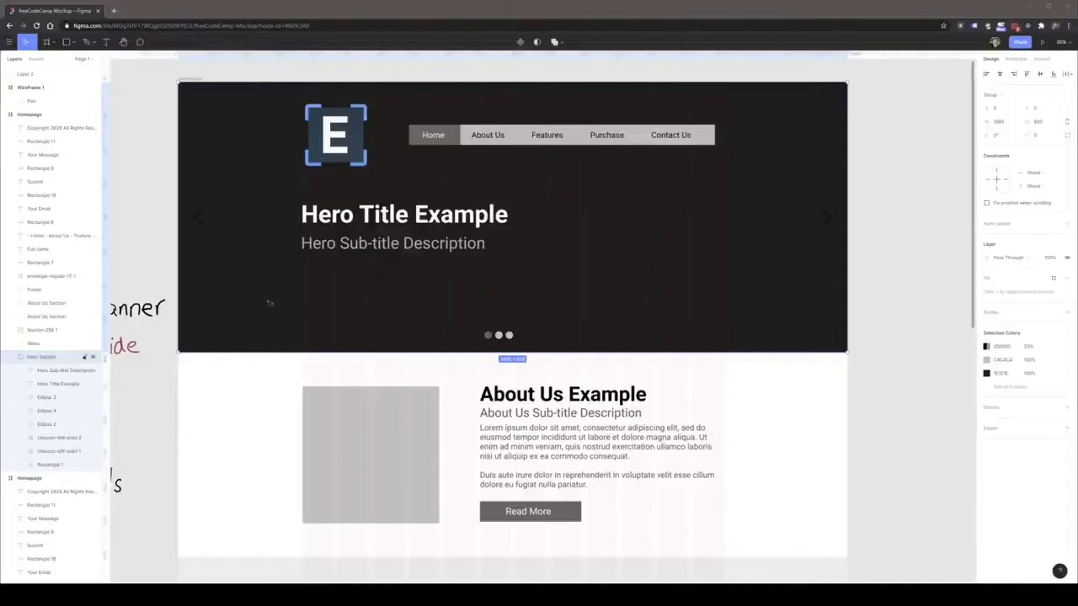
click(1007, 410)
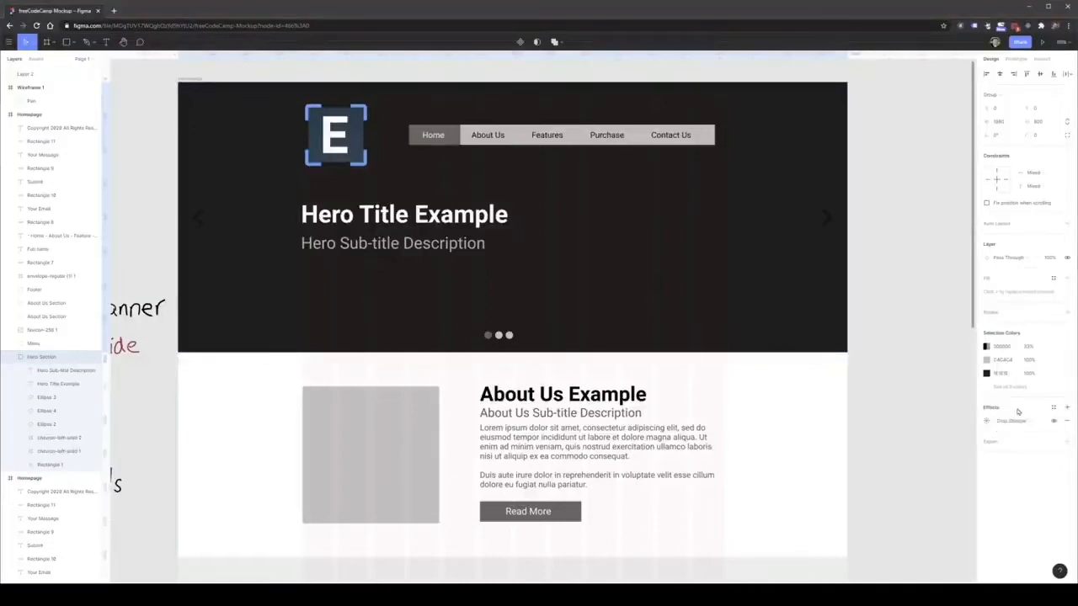
click(1067, 423)
click(988, 347)
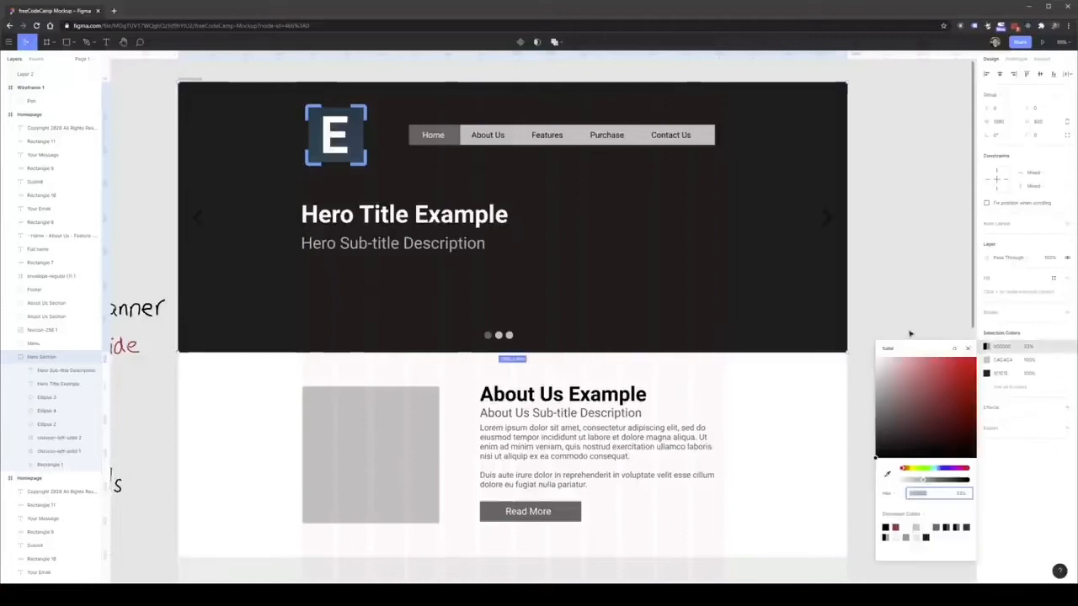
click(890, 308)
click(264, 297)
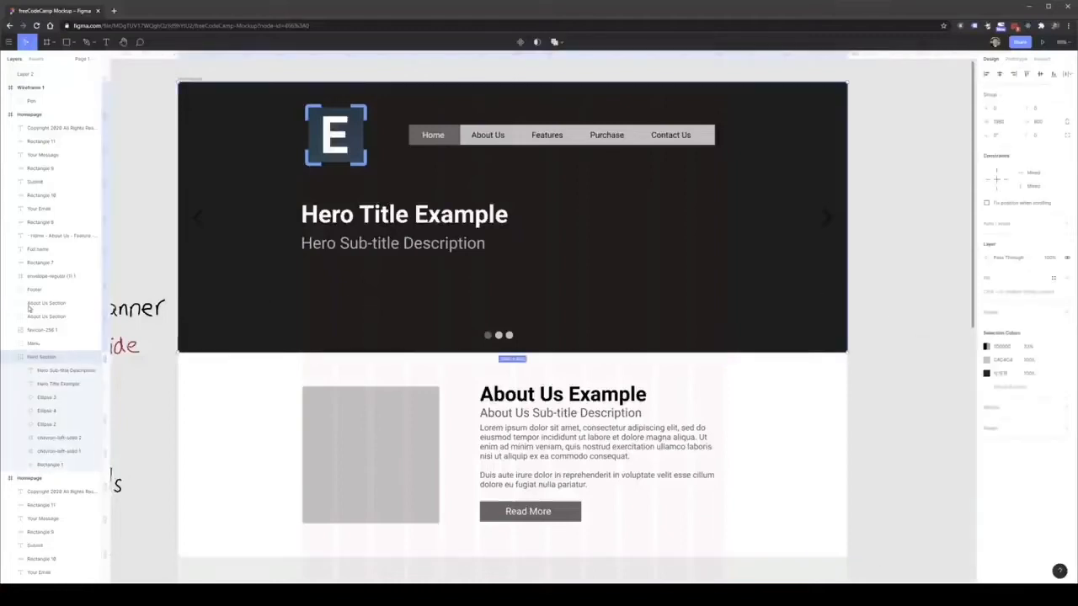
Import the background image and place it inside the Hero Section group, directly above Rectangle 1 in the layer order
click(83, 464)
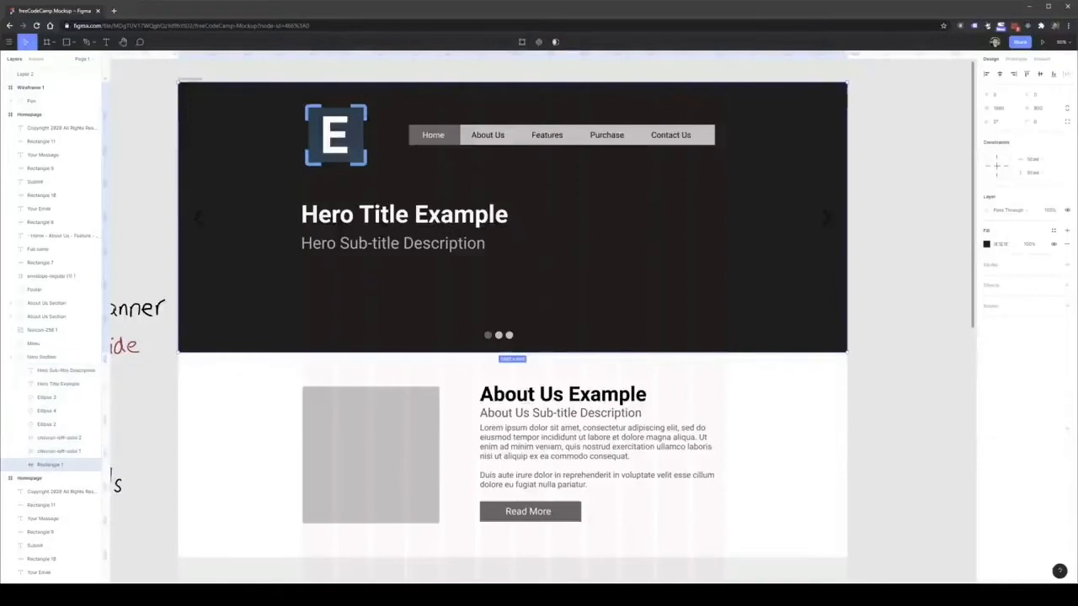
drag(50, 373, 493, 86)
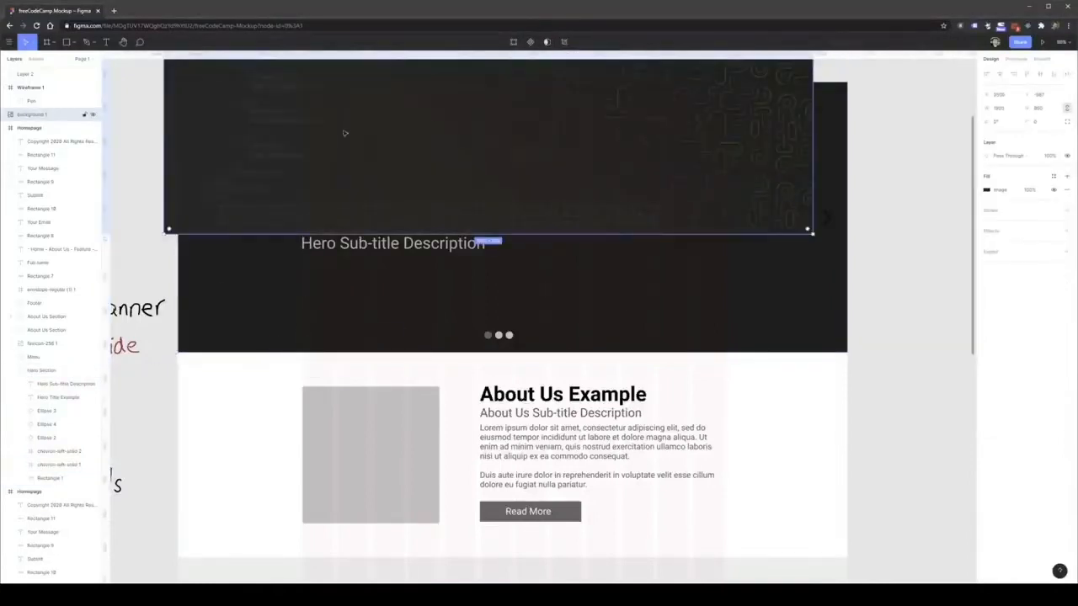
drag(36, 114, 58, 473)
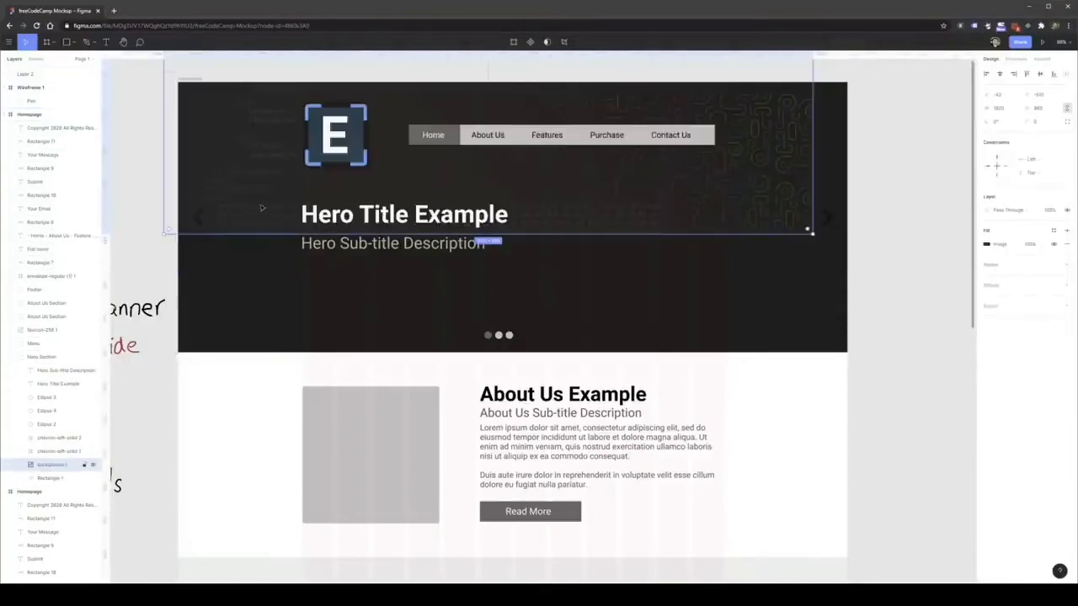
Move the background image over the hero area and enlarge it proportionally to span the frame's full width
drag(250, 221, 249, 272)
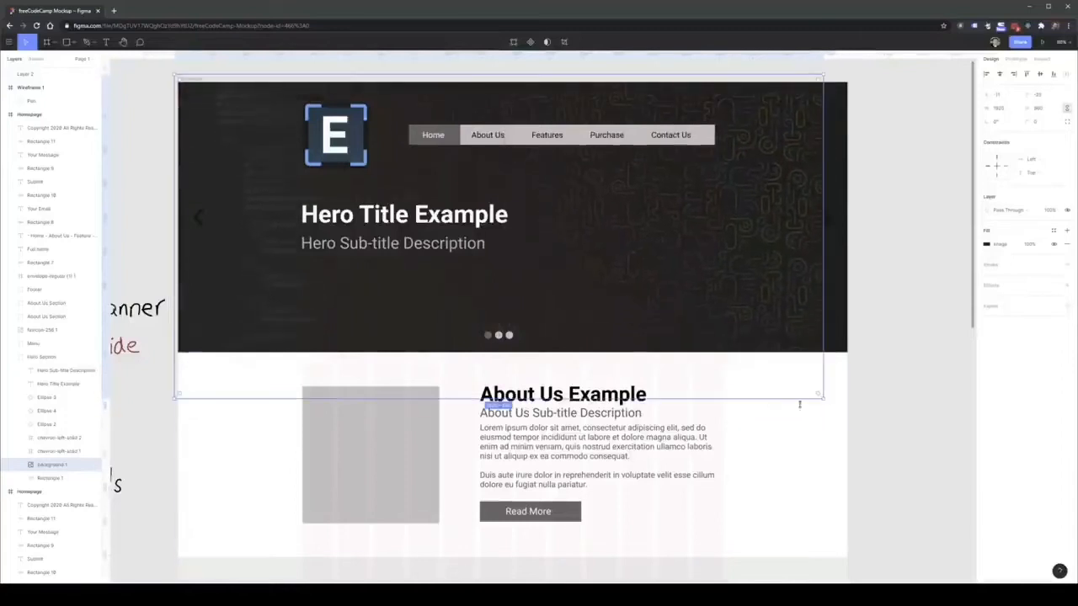
drag(821, 396, 832, 411)
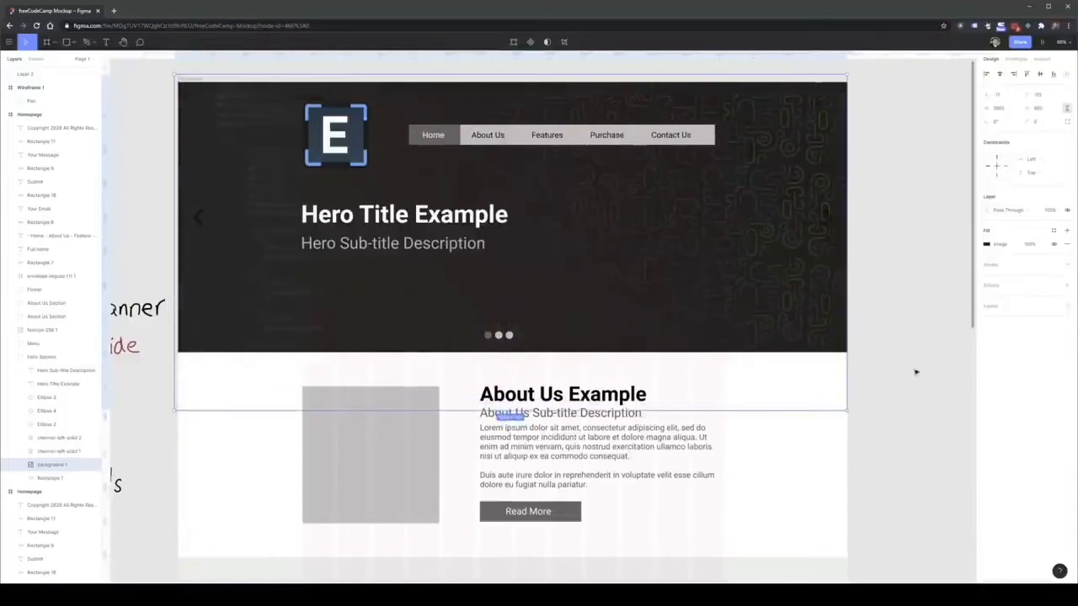
click(914, 373)
Nudge the Hero Section group down so the background image's upper edge nearly lines up with the frame's upper edge
click(587, 282)
mouse_move(604, 305)
mouse_down()
mouse_move(604, 233)
mouse_move(601, 279)
mouse_move(613, 291)
mouse_up()
key(shift+Up)
key(shift+Up)
click(892, 273)
key(ctrl+z)
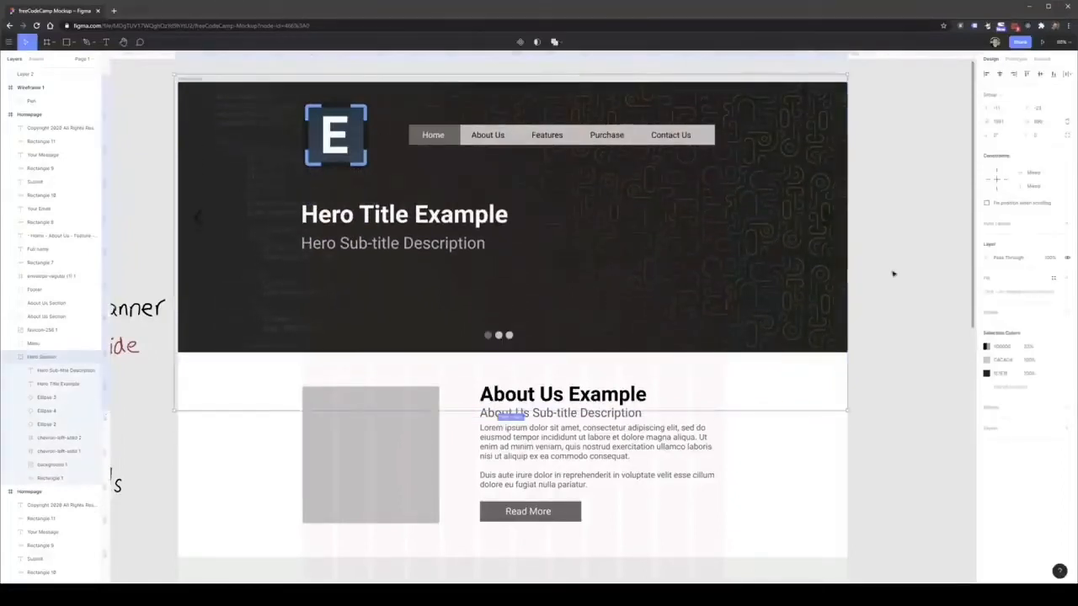
key(ctrl+z)
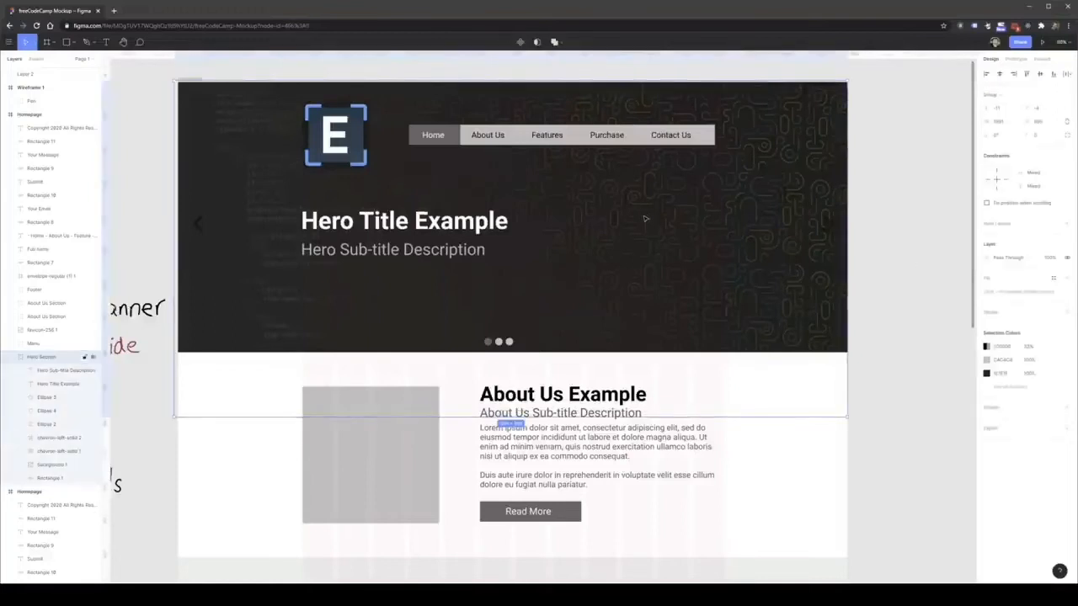
Replace the hero title text with "Design for Developers"
click(493, 142)
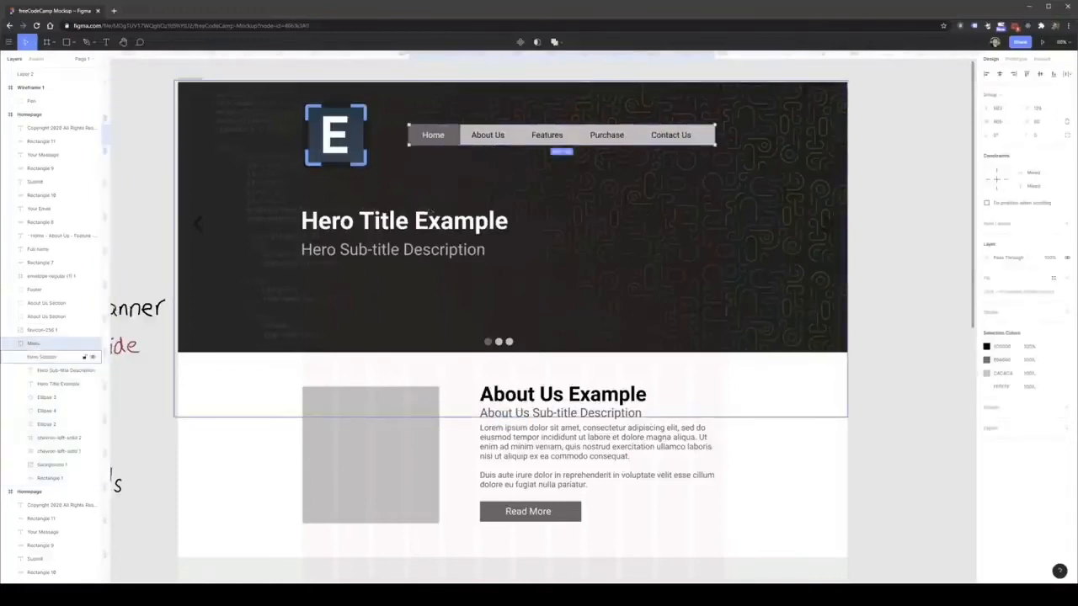
click(363, 279)
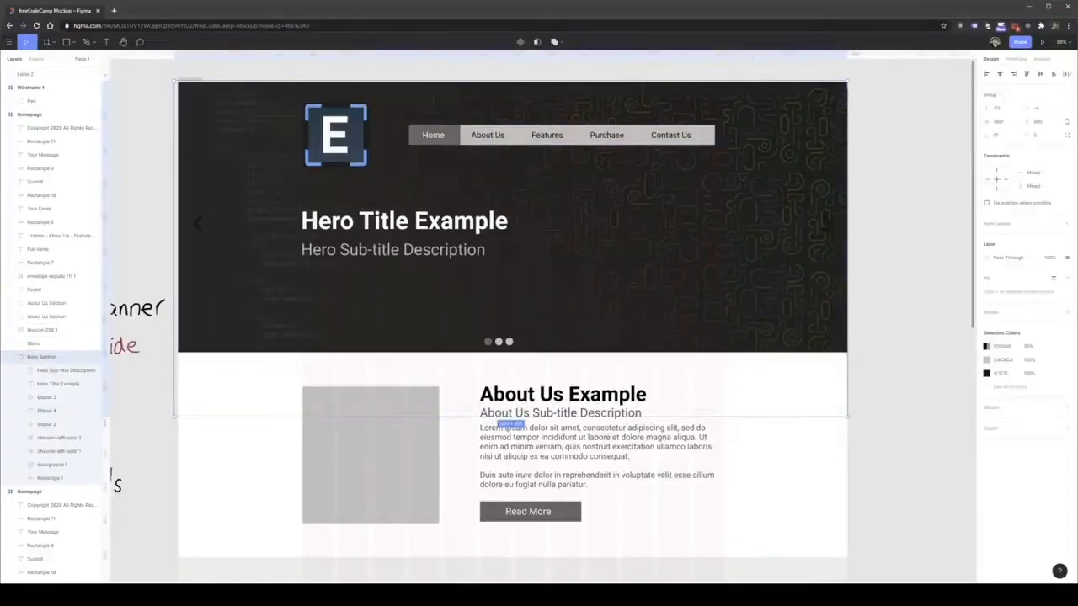
double_click(364, 223)
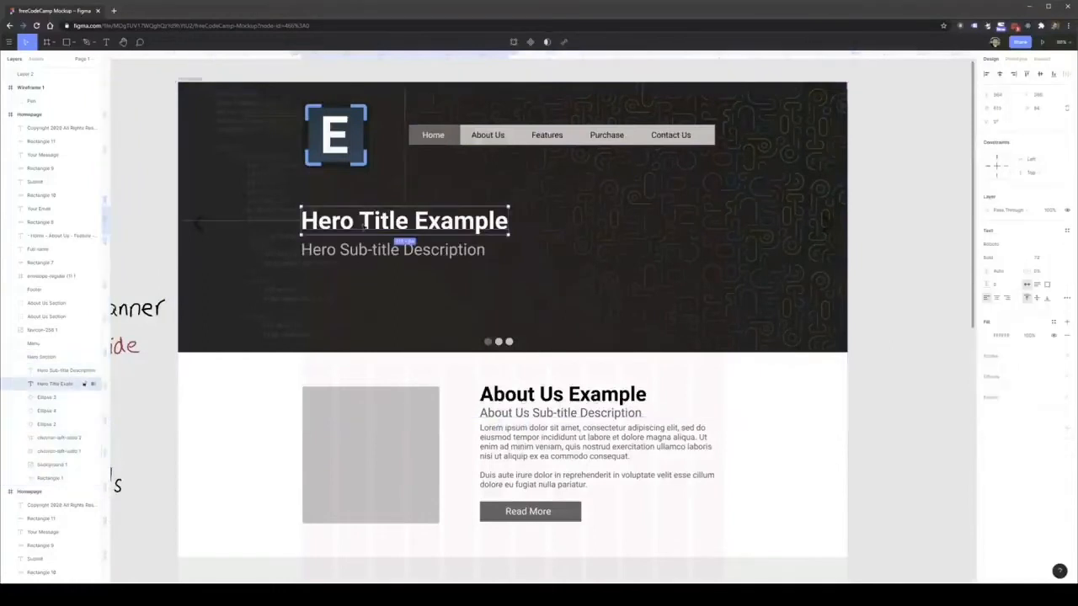
double_click(354, 223)
text(D)
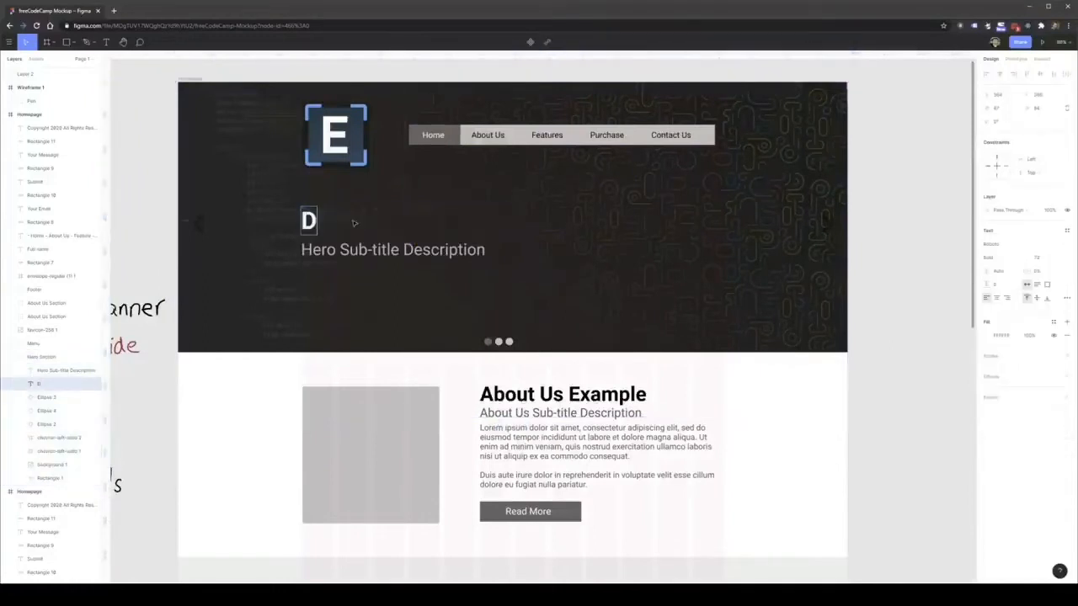
text(esign for Developers)
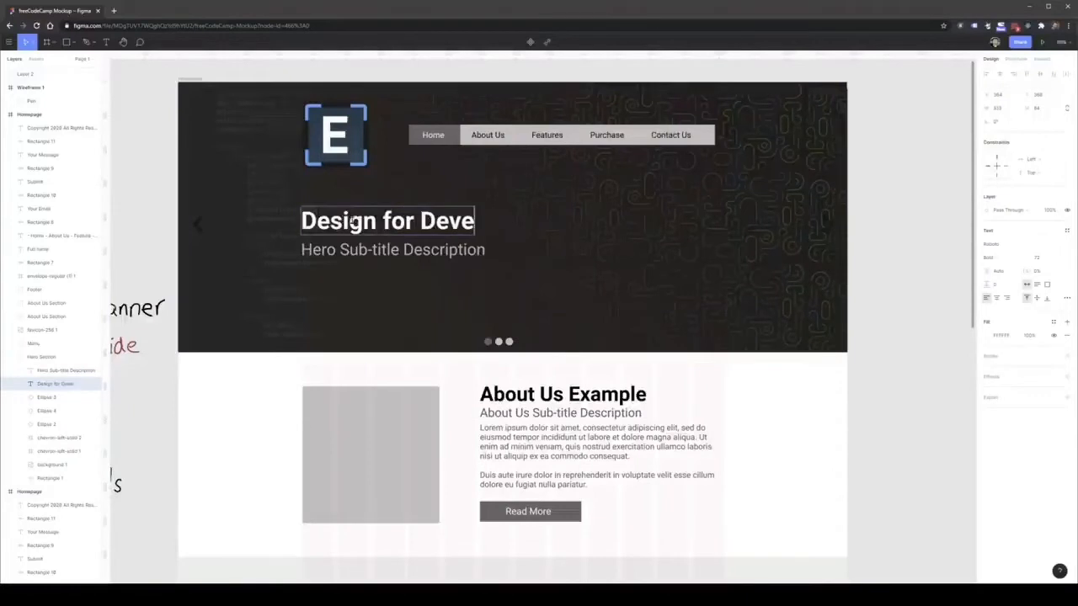
Replace the hero sub-title text with "Learn how to enhance your website"
click(344, 259)
double_click(350, 250)
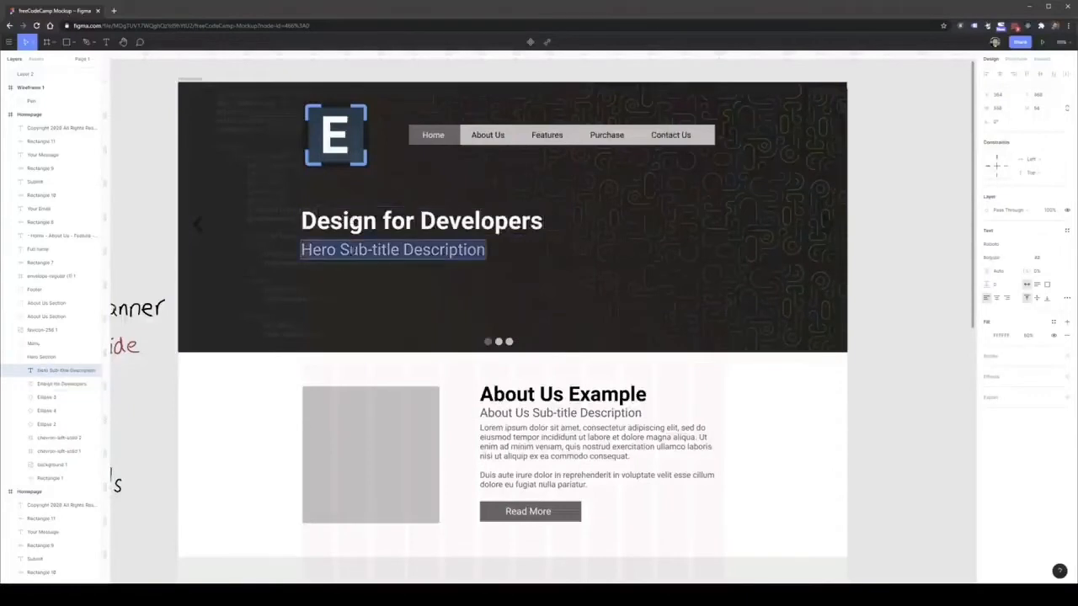
text(Learn out)
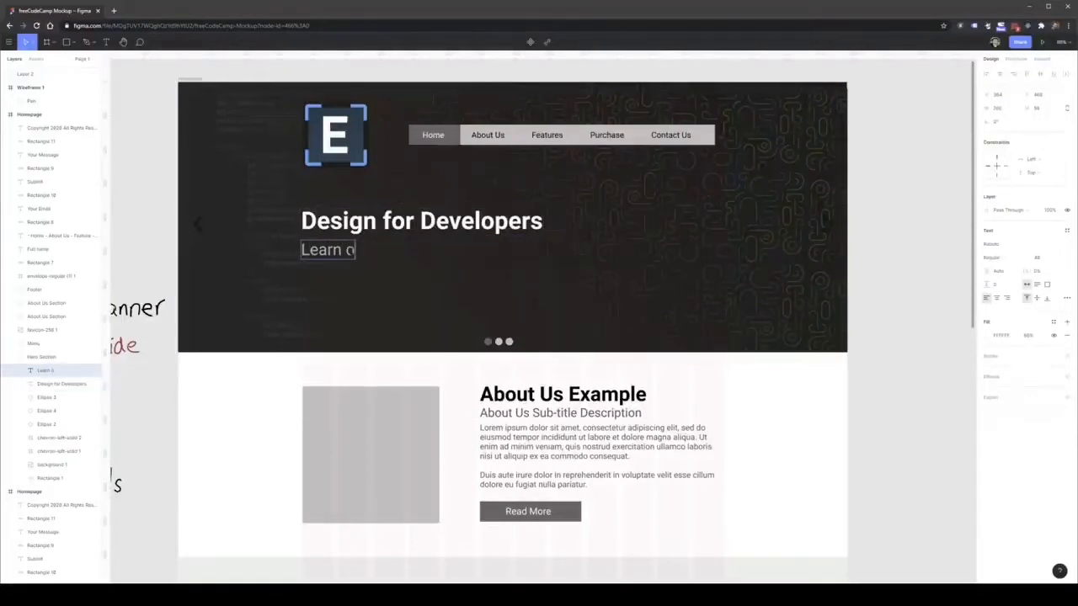
key(BackSpace)
text(how to enhan)
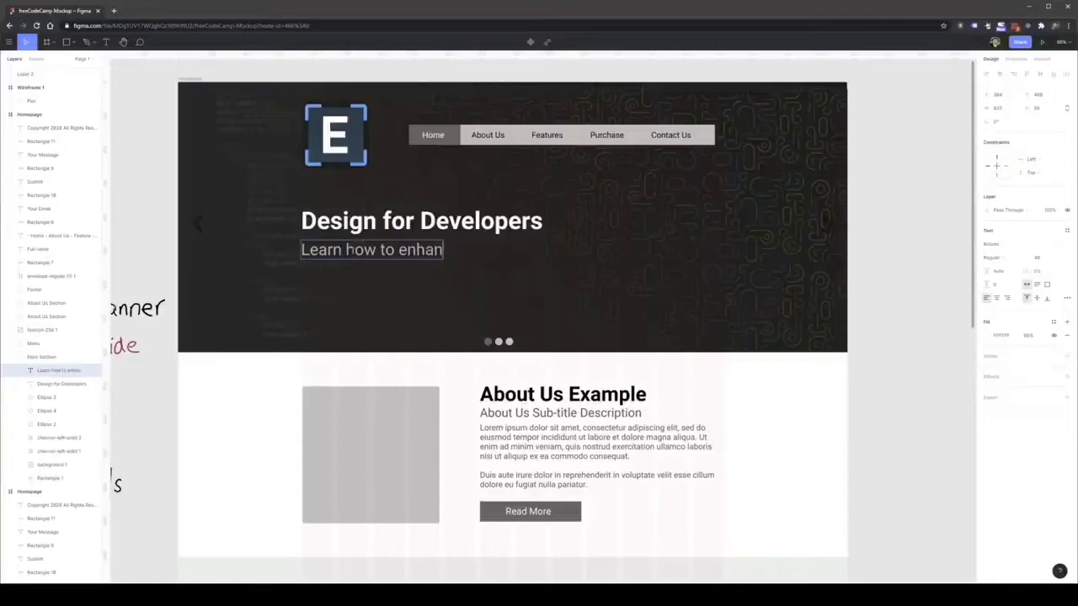
text(ce your websi)
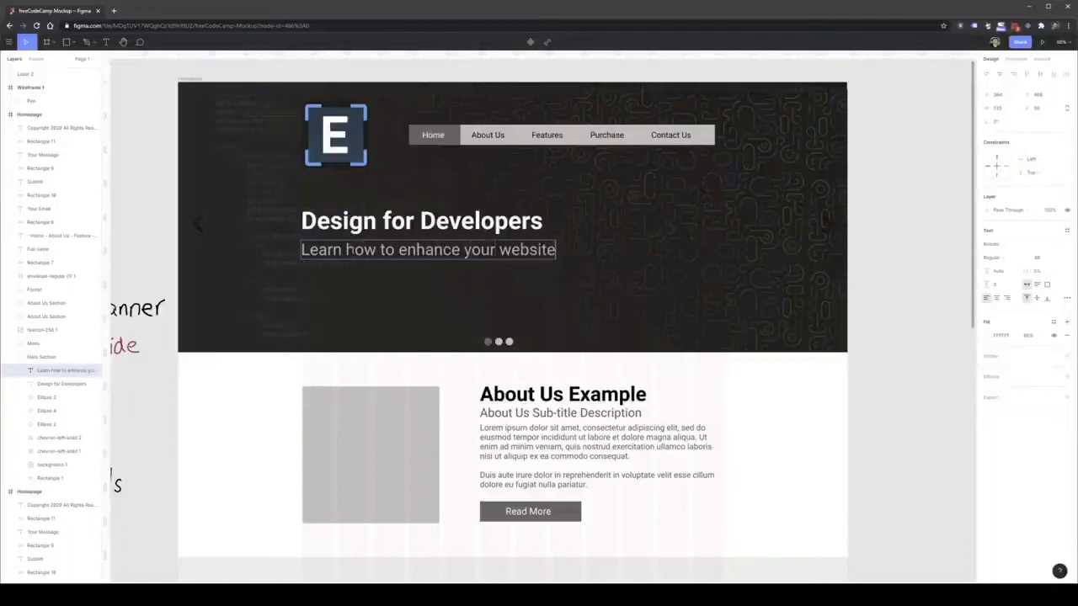
text(te)
key(Escape)
click(883, 235)
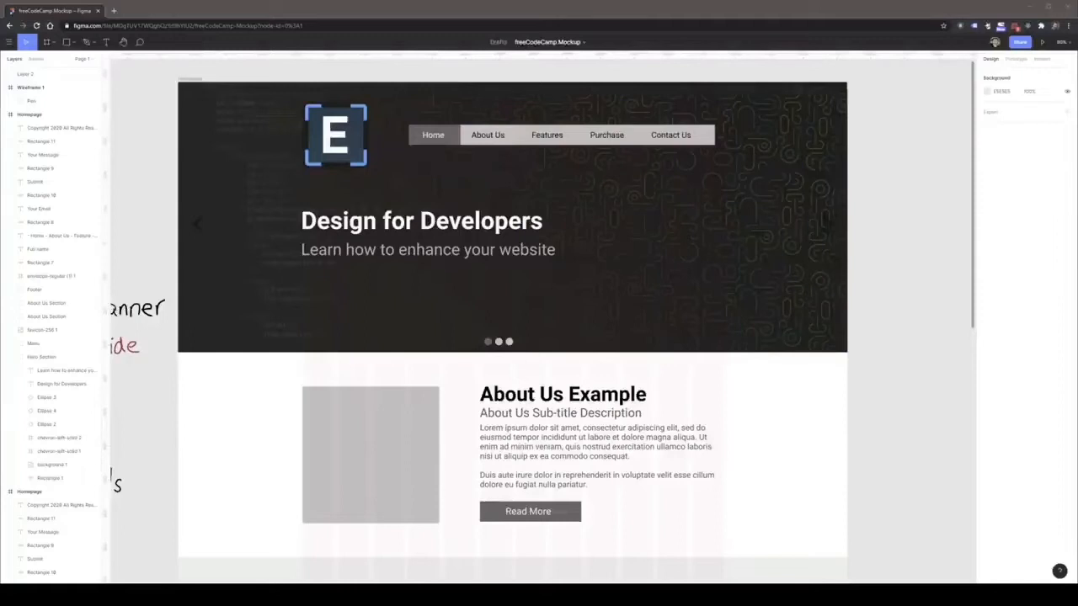
Add the Enhance UI book image, shrink it proportionally and place it in the hero beside the title, below the menu
drag(418, 226, 635, 318)
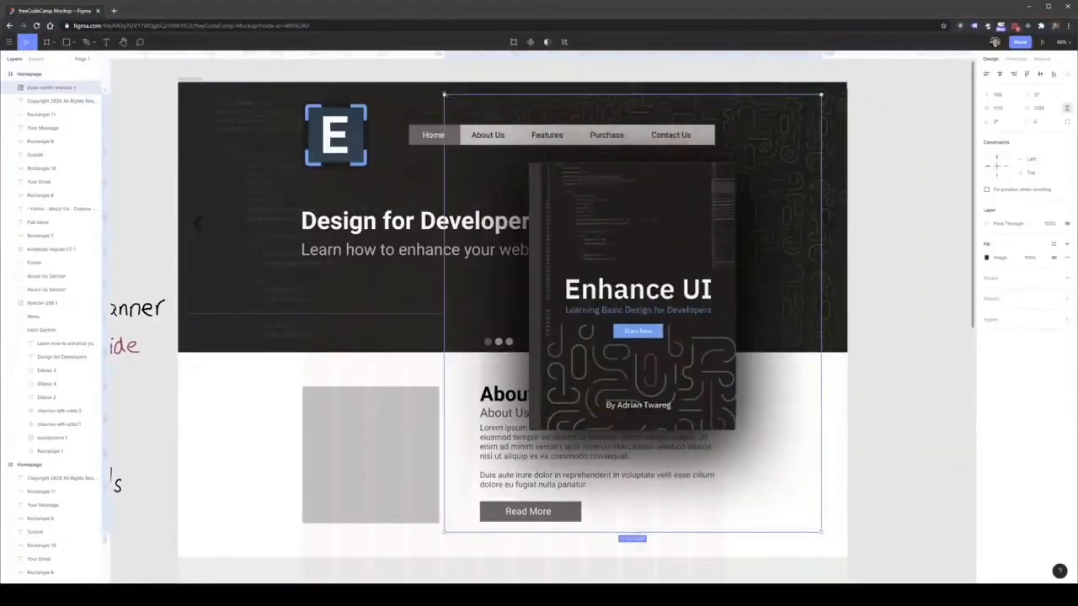
drag(445, 94, 593, 267)
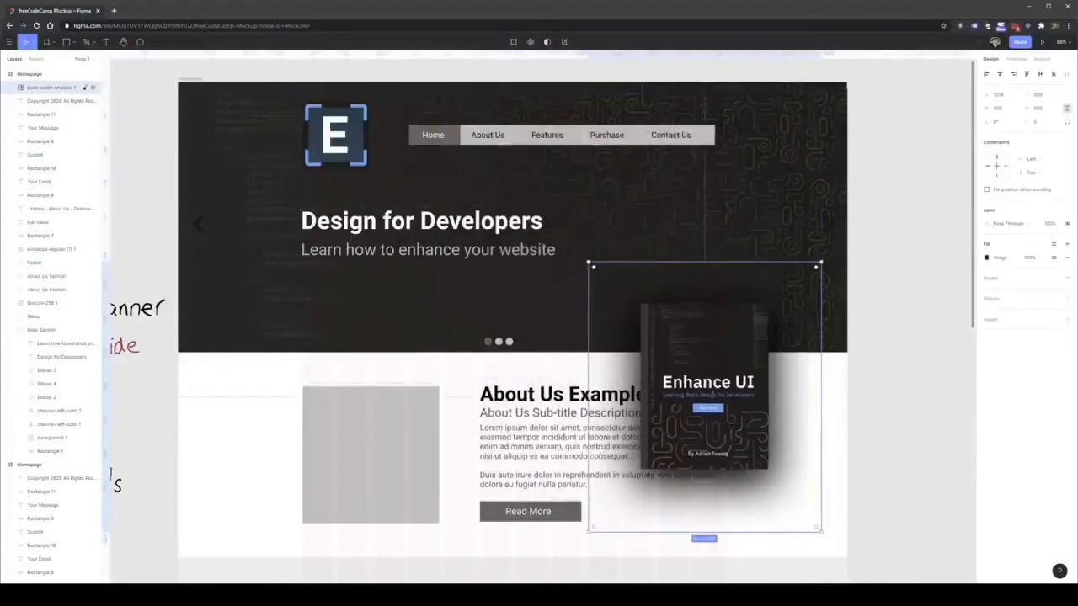
drag(704, 397, 651, 280)
click(924, 252)
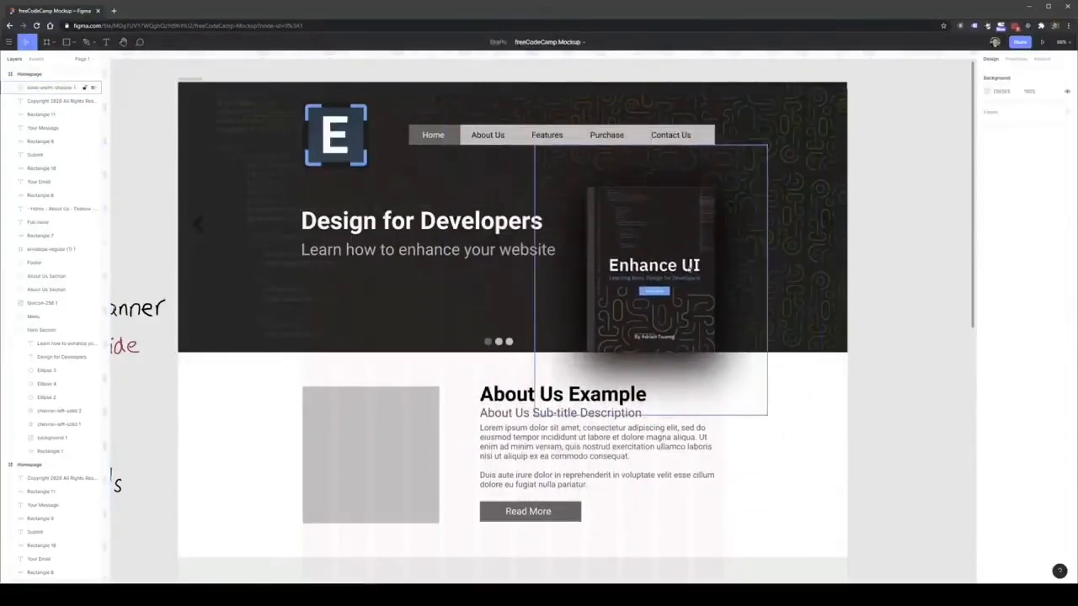
click(689, 266)
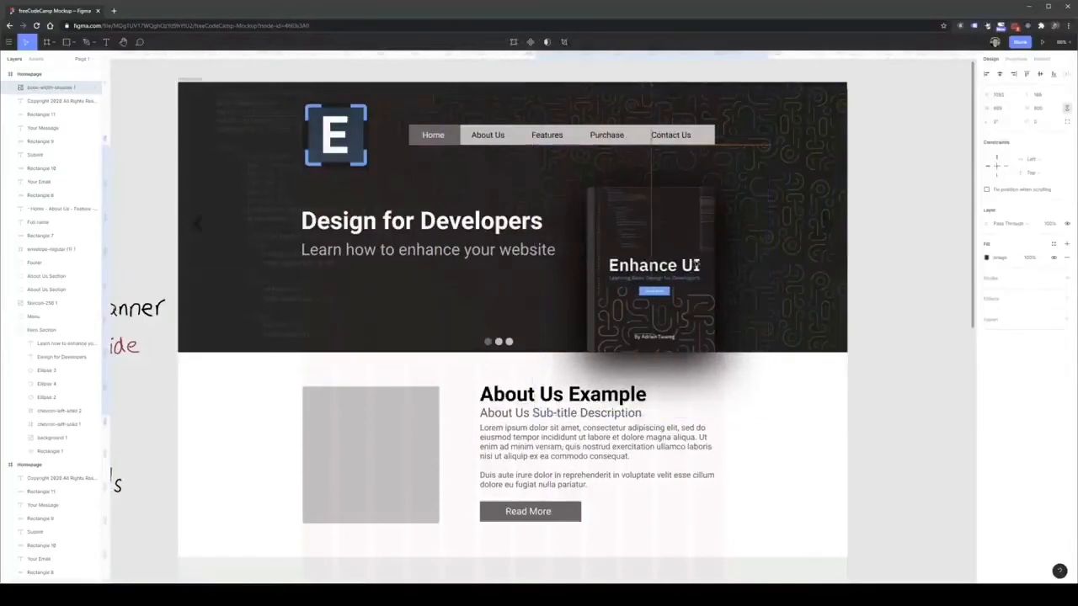
click(913, 233)
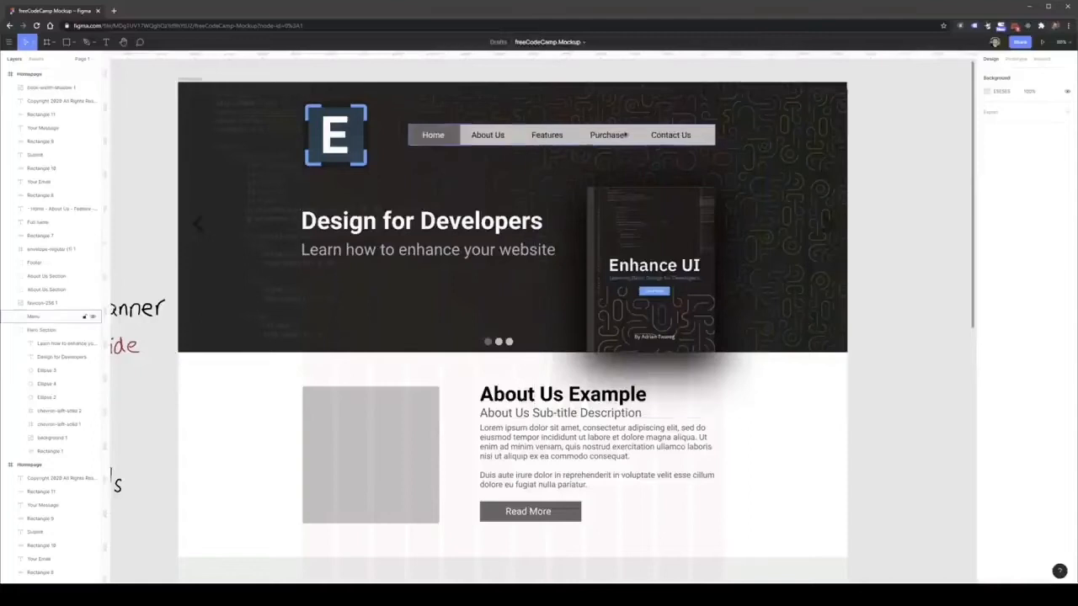
Fill the menu bar's background rectangle with the blue sampled from the Start Now button on the book cover
click(703, 135)
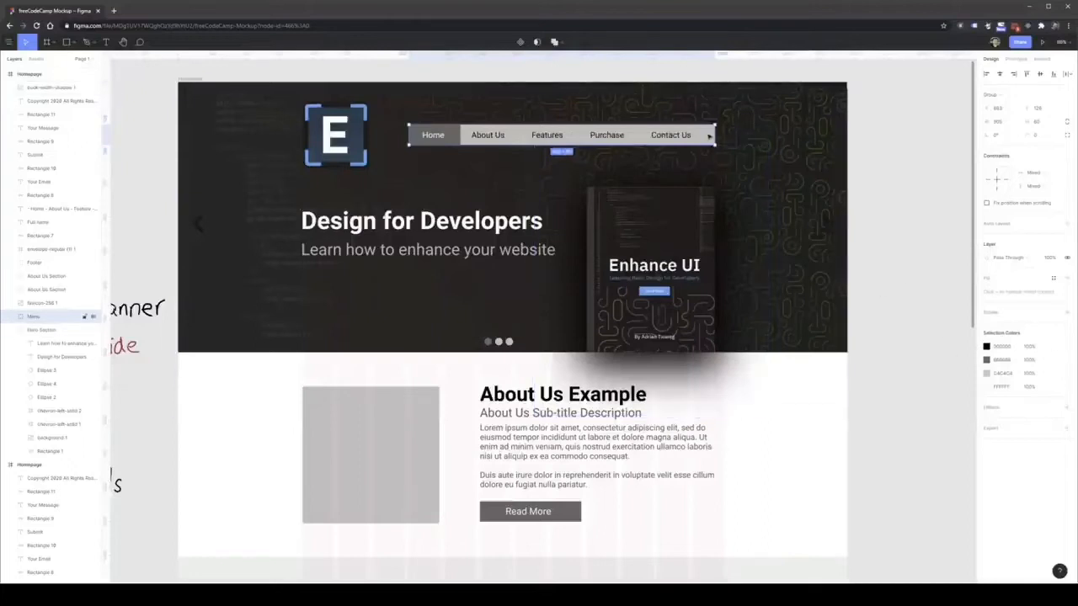
double_click(709, 137)
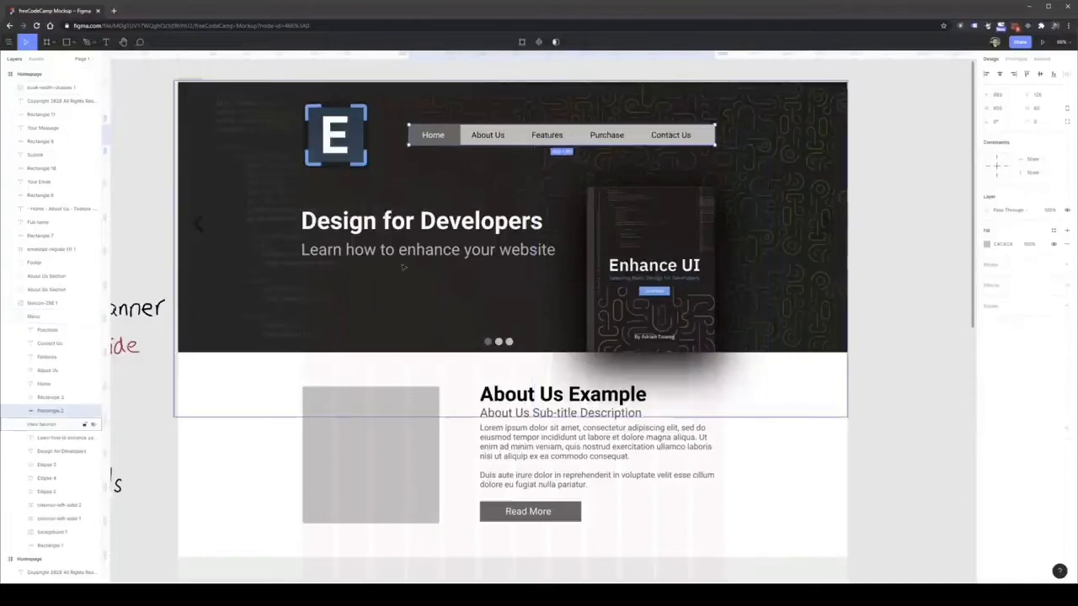
click(987, 245)
drag(888, 278, 789, 203)
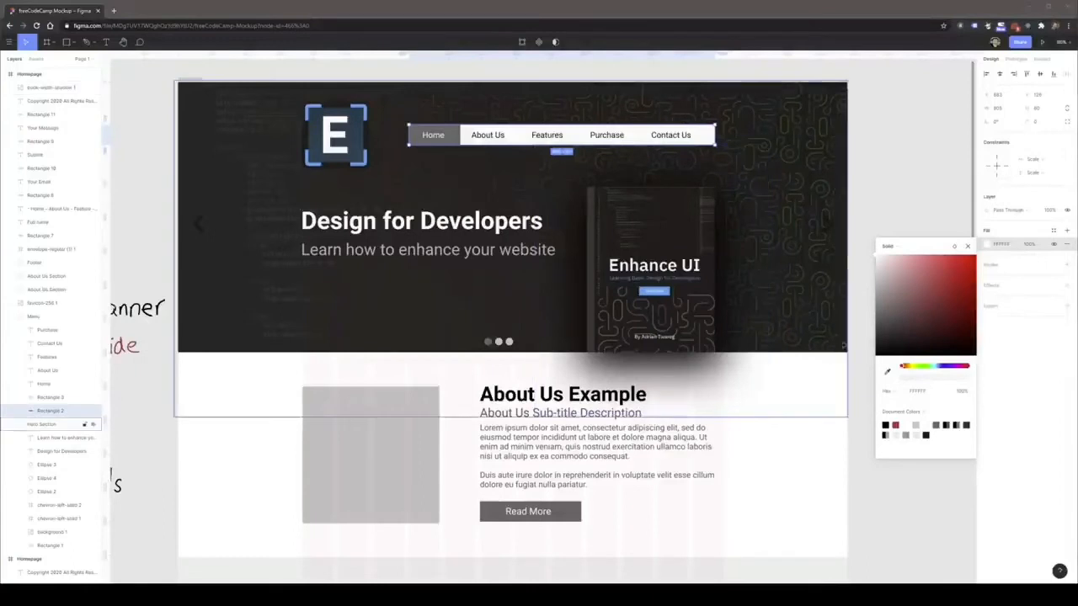
click(886, 373)
click(664, 295)
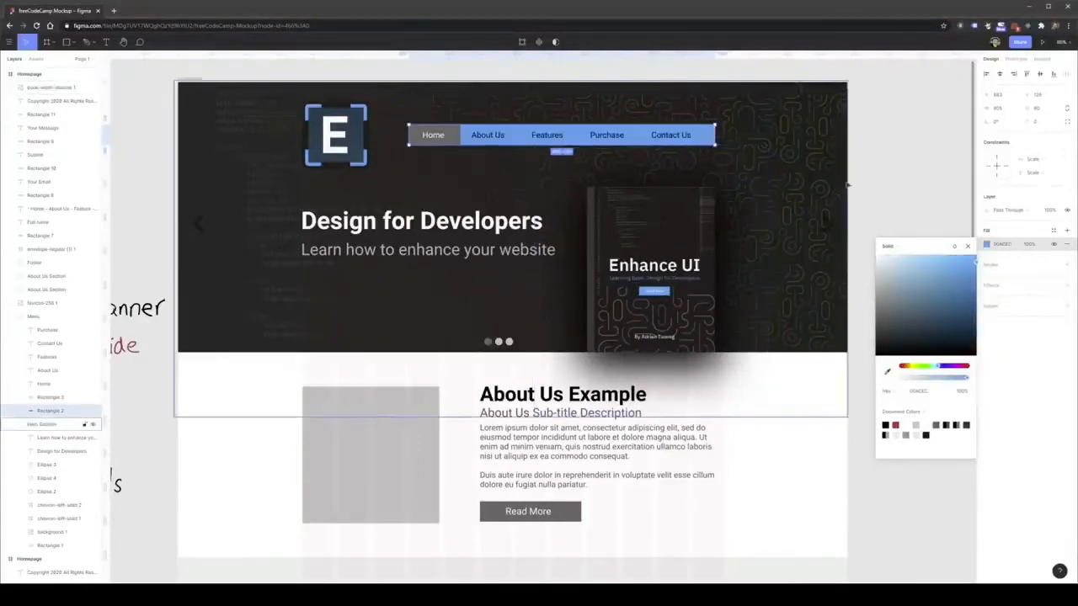
click(902, 149)
Fill the rectangle behind the Home menu item with white
click(454, 134)
double_click(454, 135)
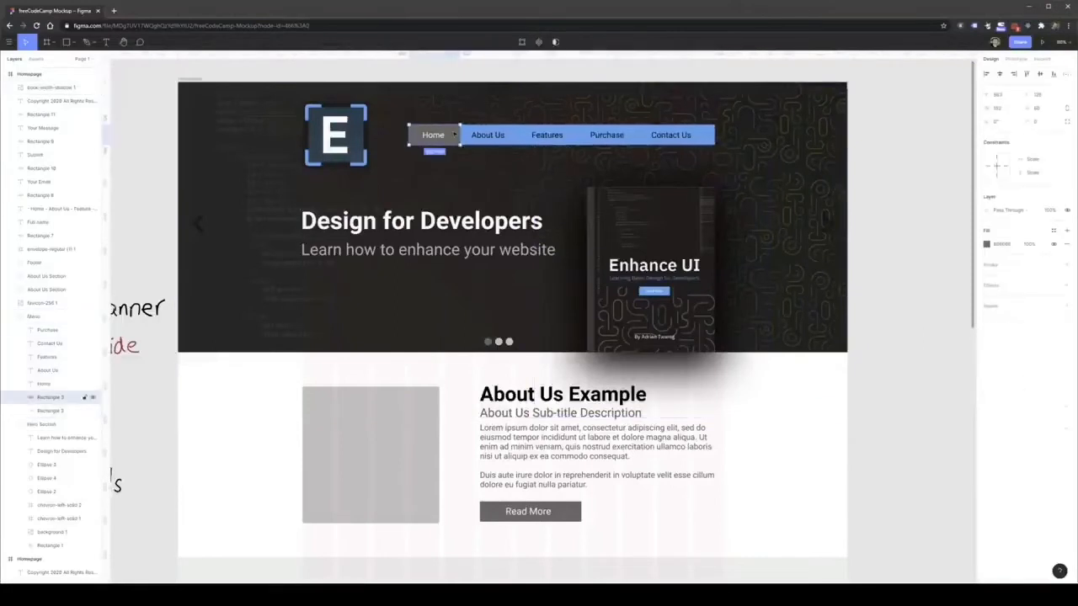
click(986, 244)
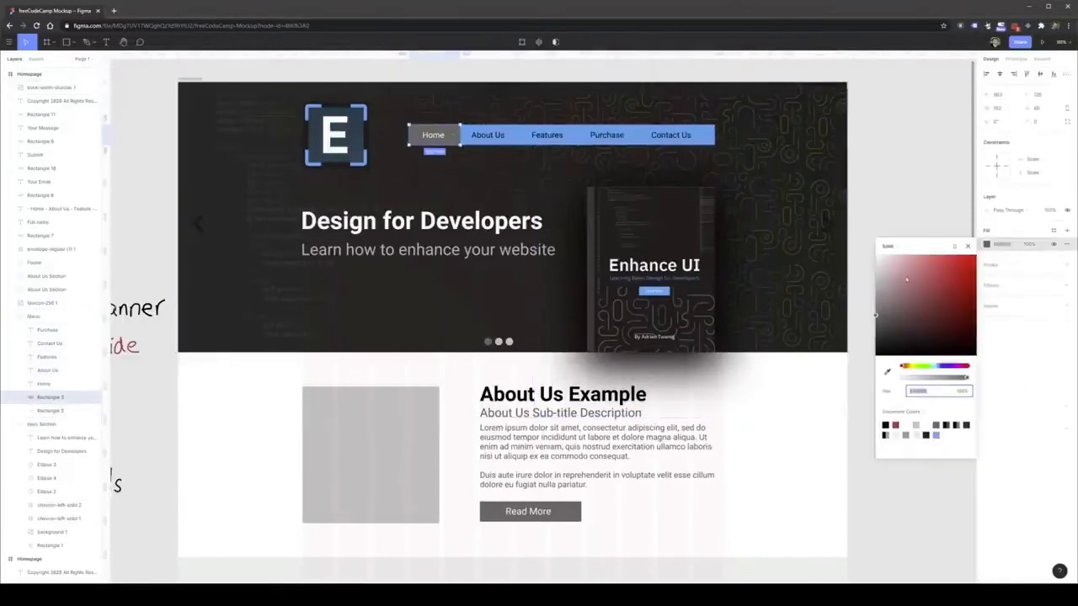
click(885, 424)
click(440, 162)
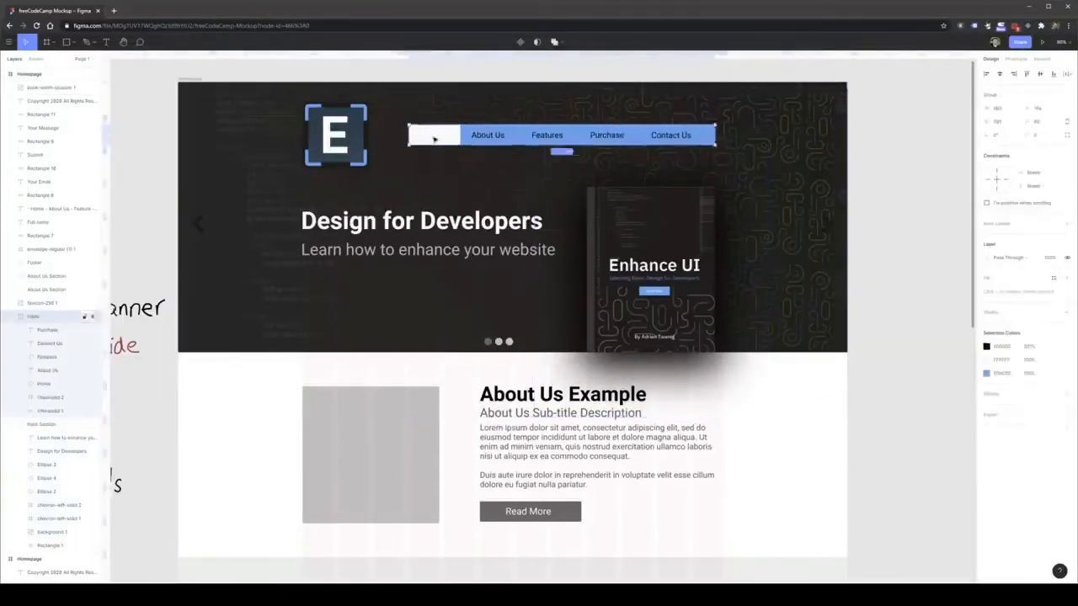
Change the Home menu label's text colour to black, 000000
double_click(433, 135)
click(988, 335)
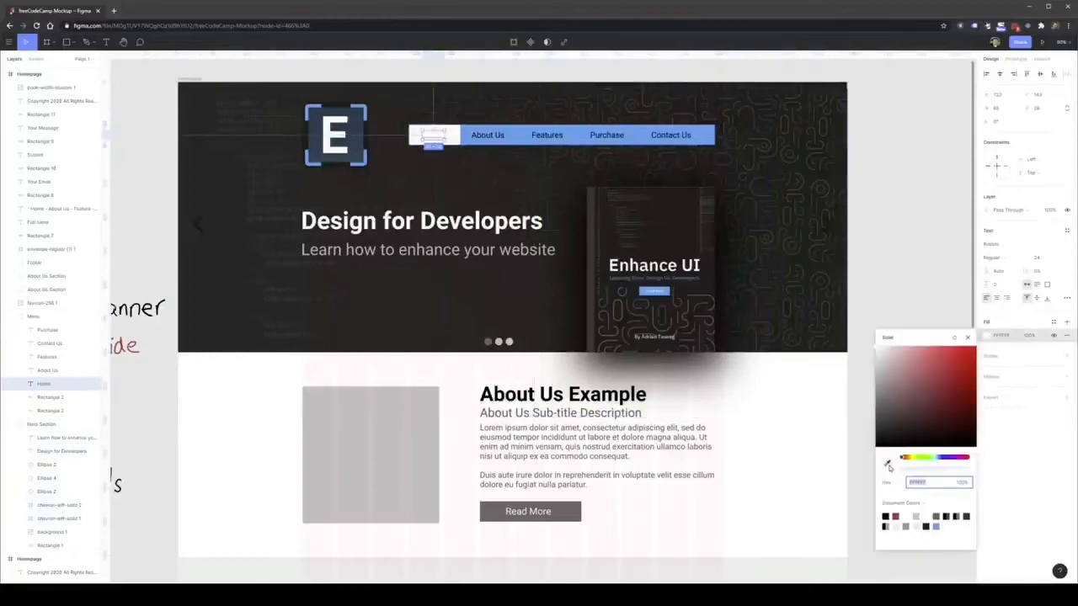
text(000000)
key(Return)
Change the text colour of the About Us, Features, Purchase and Contact Us menu labels to white, FFFFFF
click(488, 134)
shift+click(546, 134)
shift+click(596, 137)
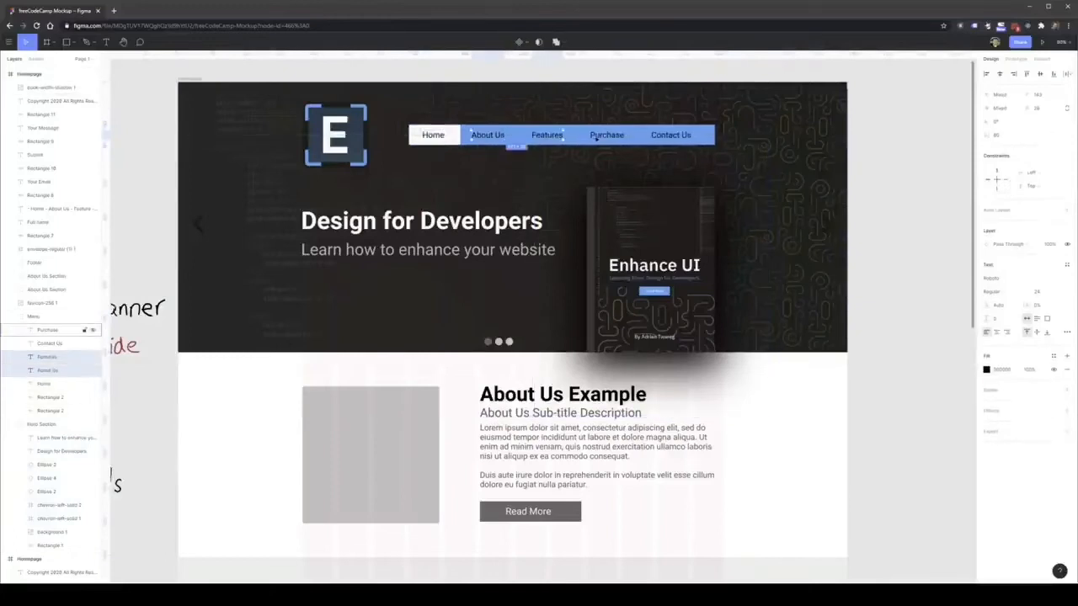
shift+click(667, 135)
click(987, 370)
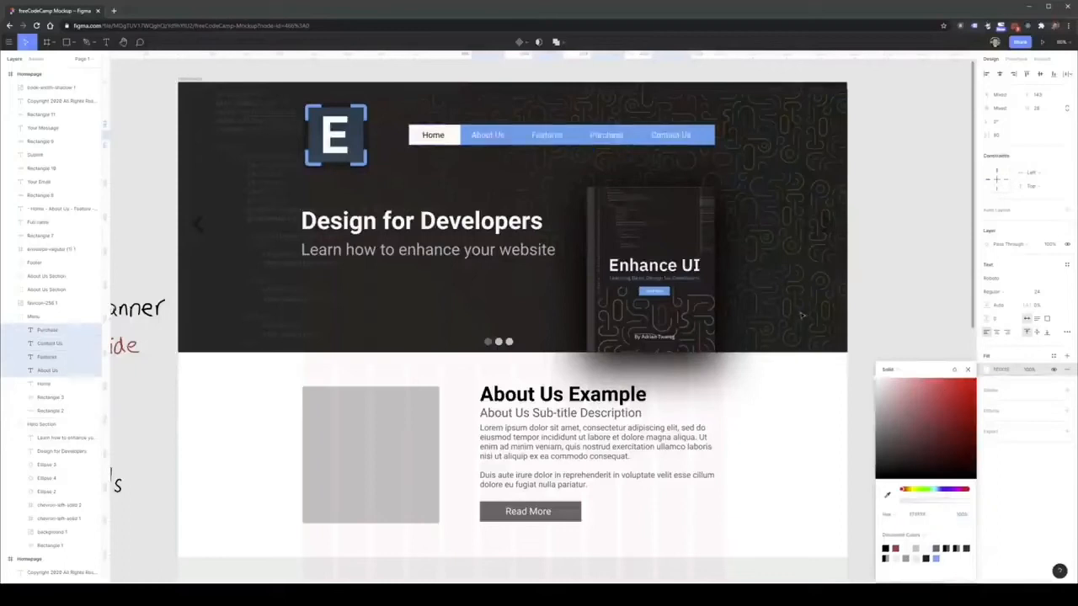
click(946, 181)
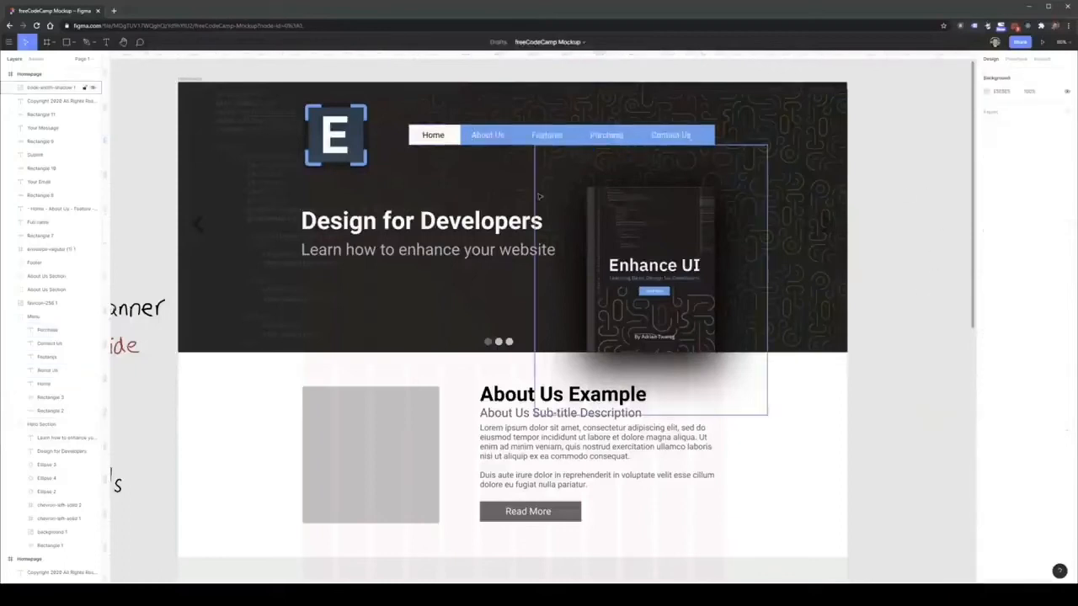
Shrink the E logo proportionally and align it vertically with the menu bar, keeping it above the title's start
click(364, 163)
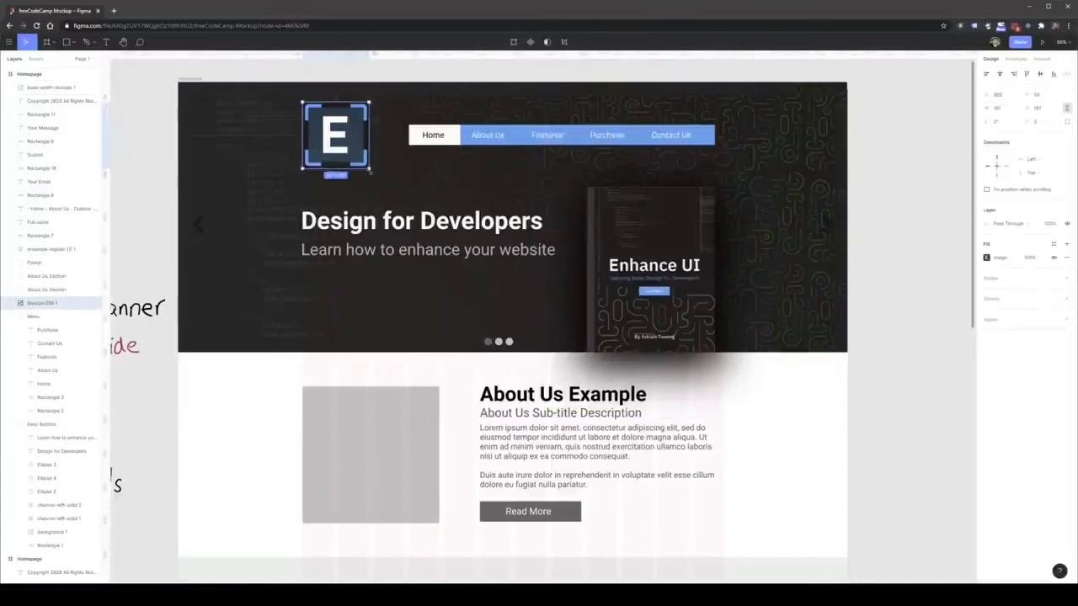
drag(368, 168, 323, 135)
click(823, 136)
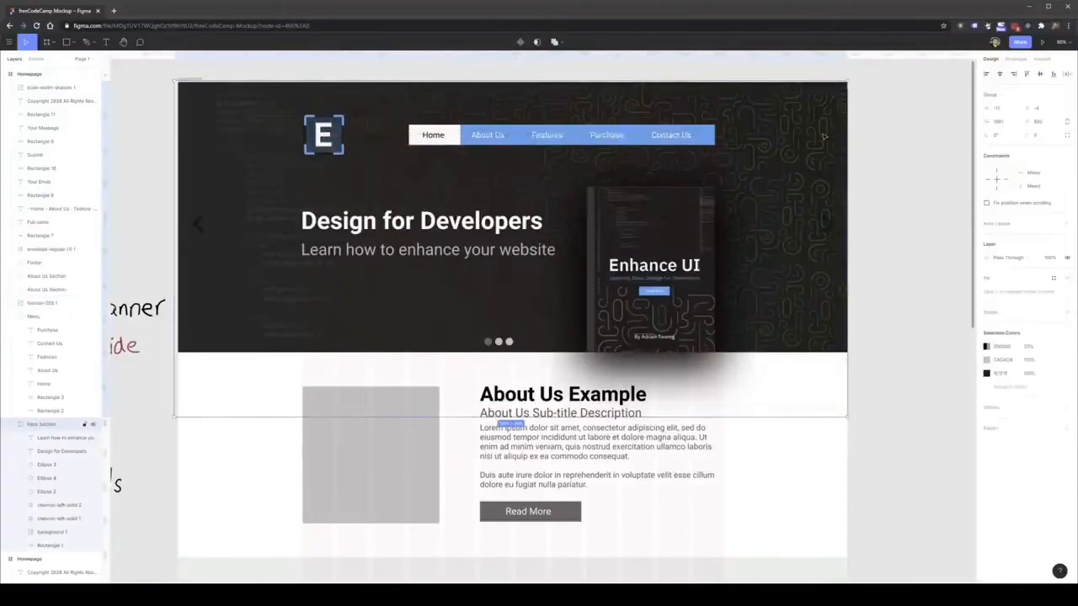
click(905, 136)
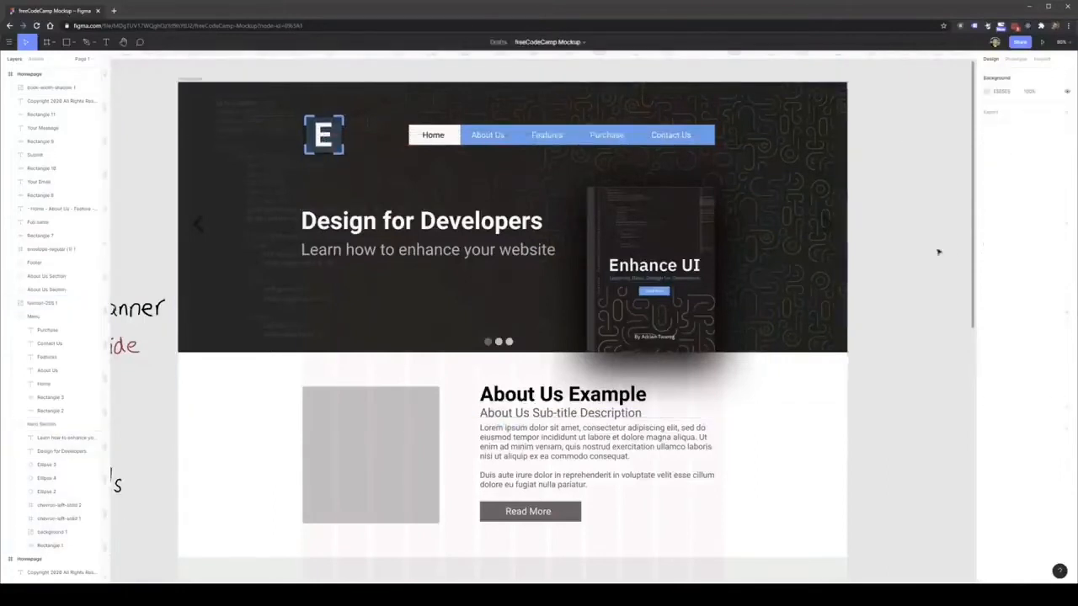
Recolour both slider chevron arrows at the sides of the hero section to white
click(805, 250)
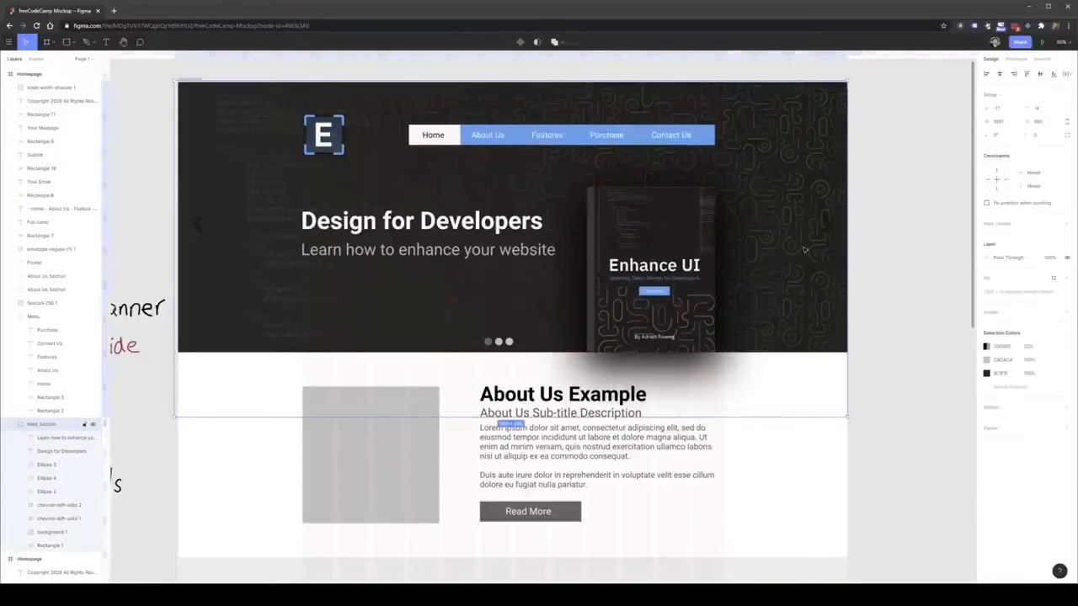
double_click(202, 231)
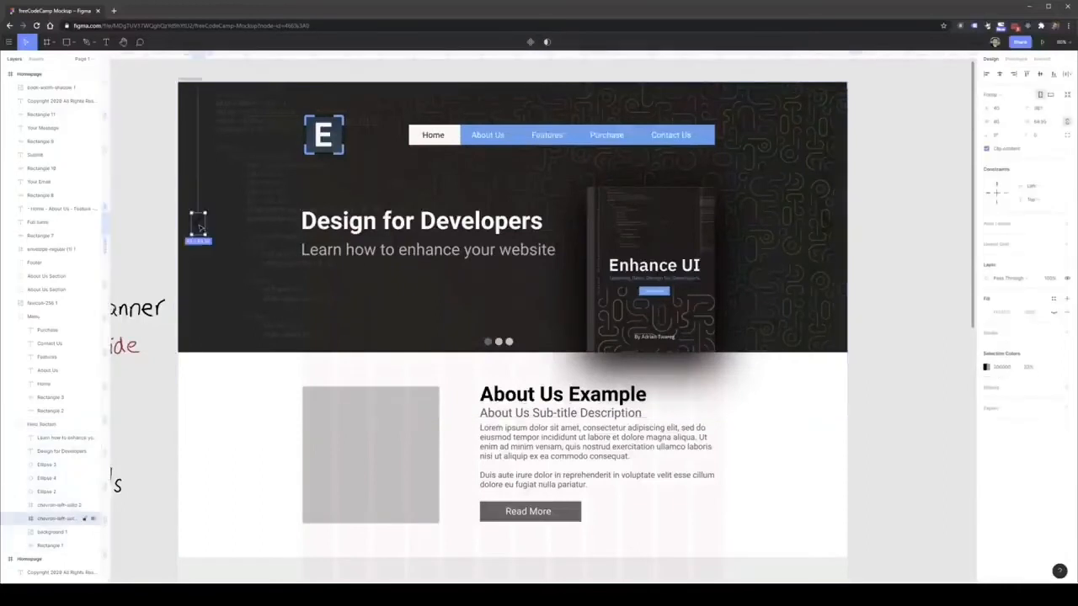
shift+click(824, 229)
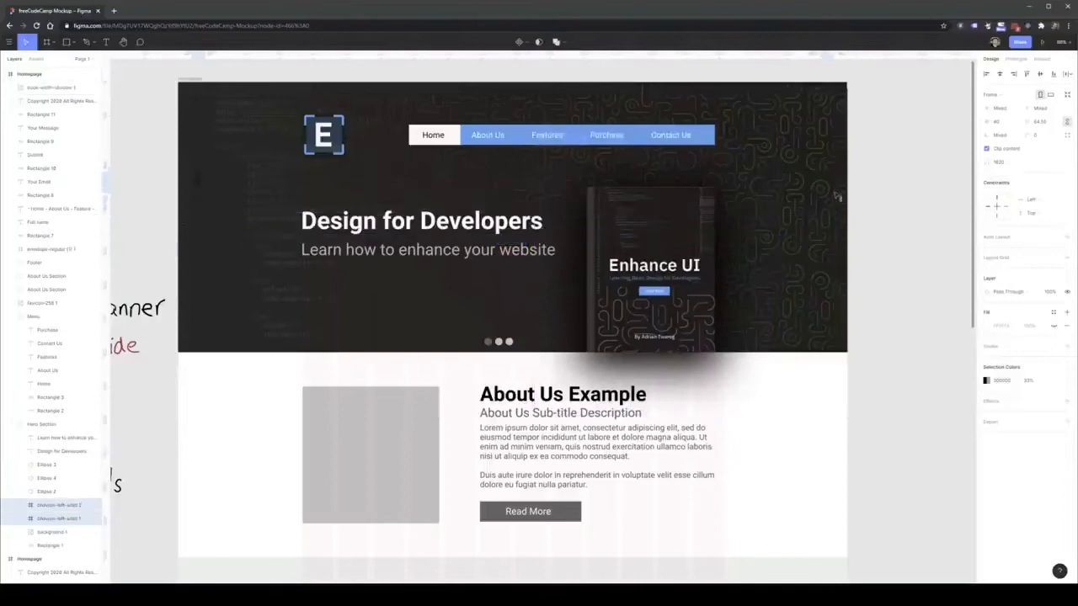
click(986, 375)
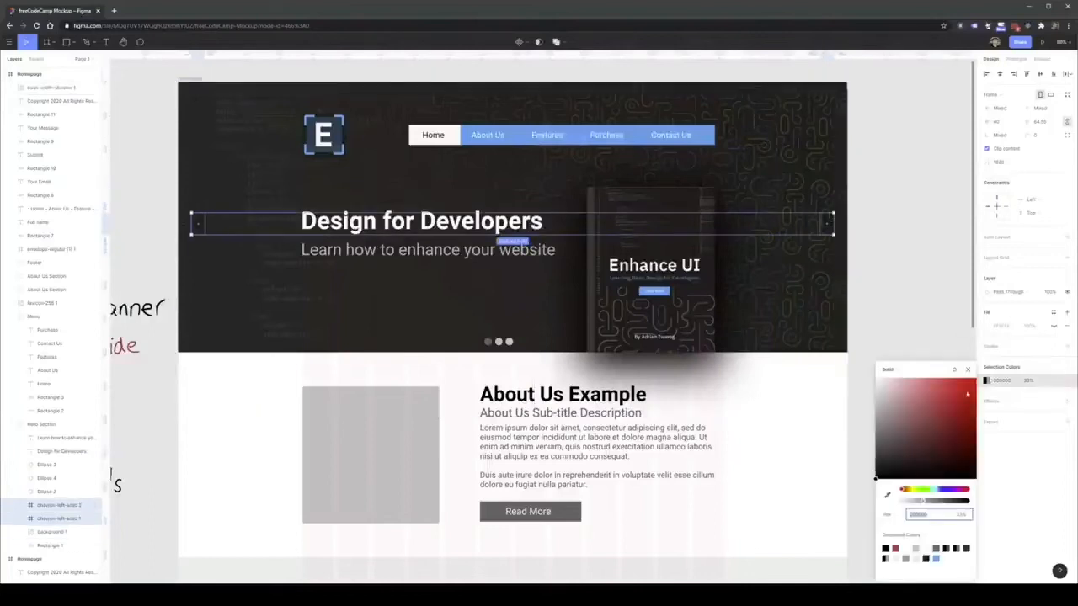
click(878, 382)
click(918, 261)
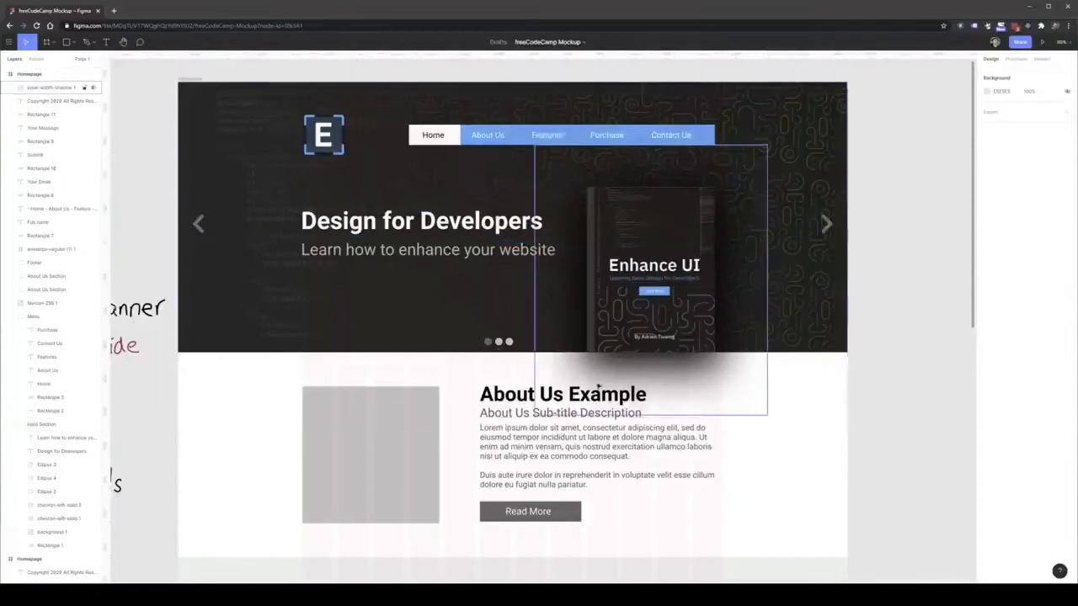
click(428, 308)
mouse_move(426, 417)
mouse_down()
mouse_move(421, 365)
mouse_move(423, 417)
mouse_up()
click(881, 311)
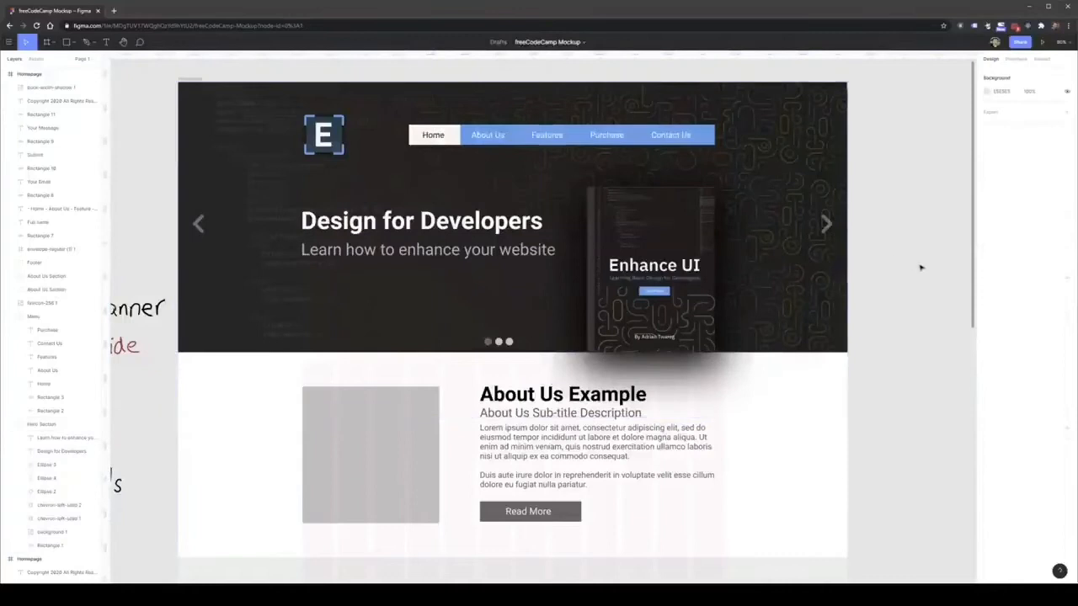
Paste the Good Design quote poster into the About Us section at the grey image placeholder
scroll(927, 332, down, 1)
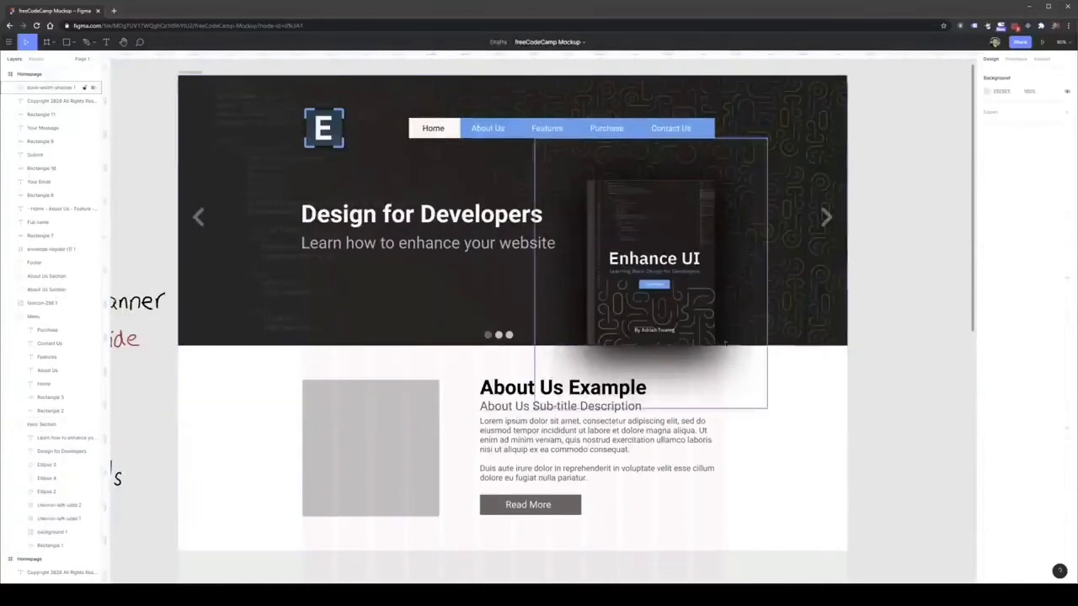
click(499, 393)
scroll(504, 396, down, 5)
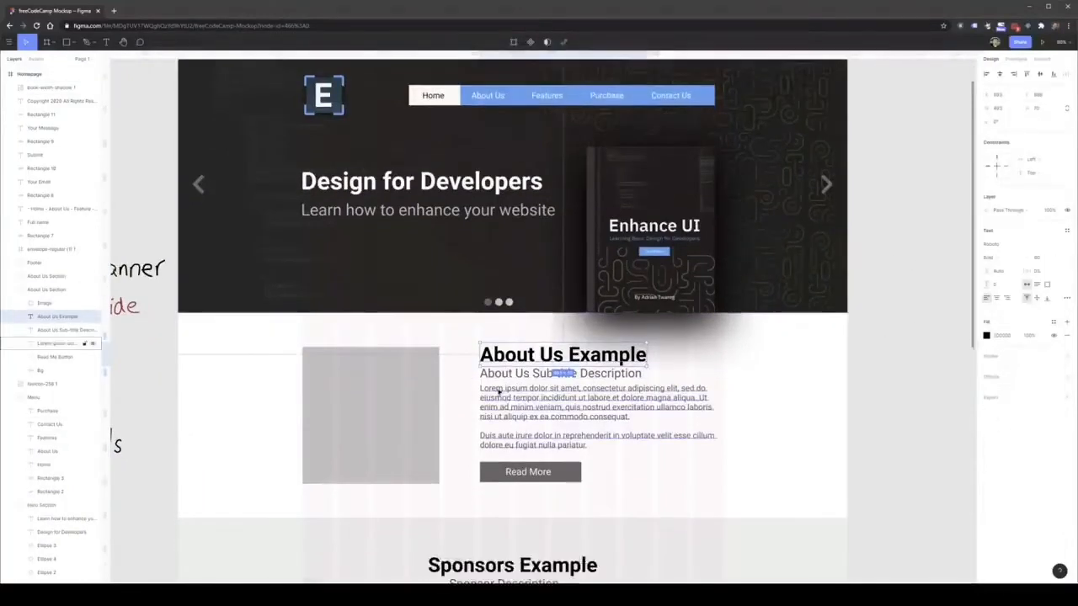
click(365, 307)
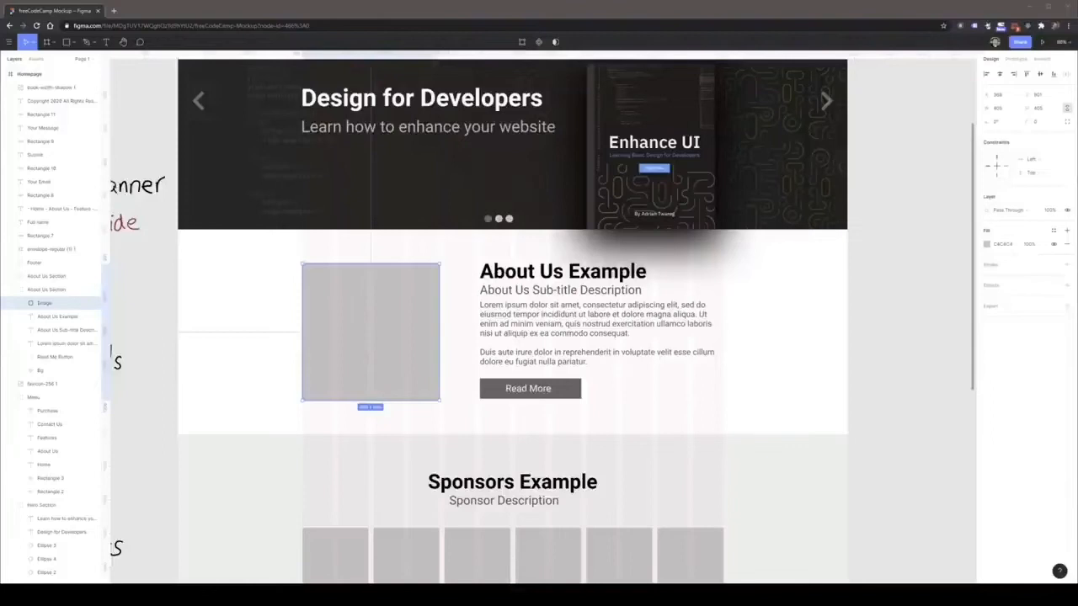
key(ctrl+v)
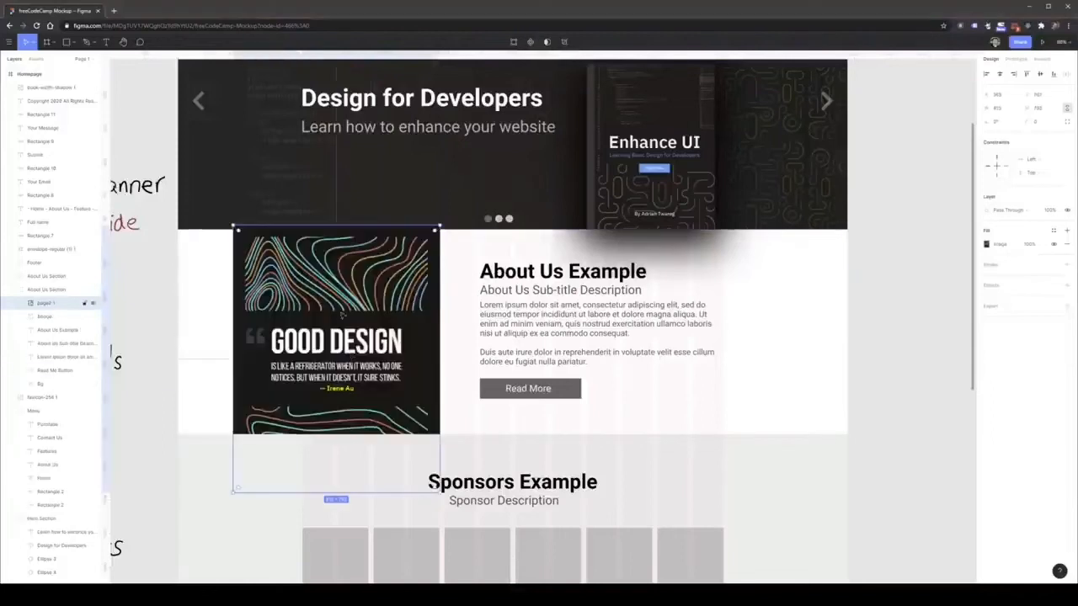
Shrink the pasted poster proportionally to the placeholder's width and move it so that it overlaps the placeholder
drag(346, 317, 407, 347)
drag(508, 434, 410, 441)
drag(401, 391, 477, 371)
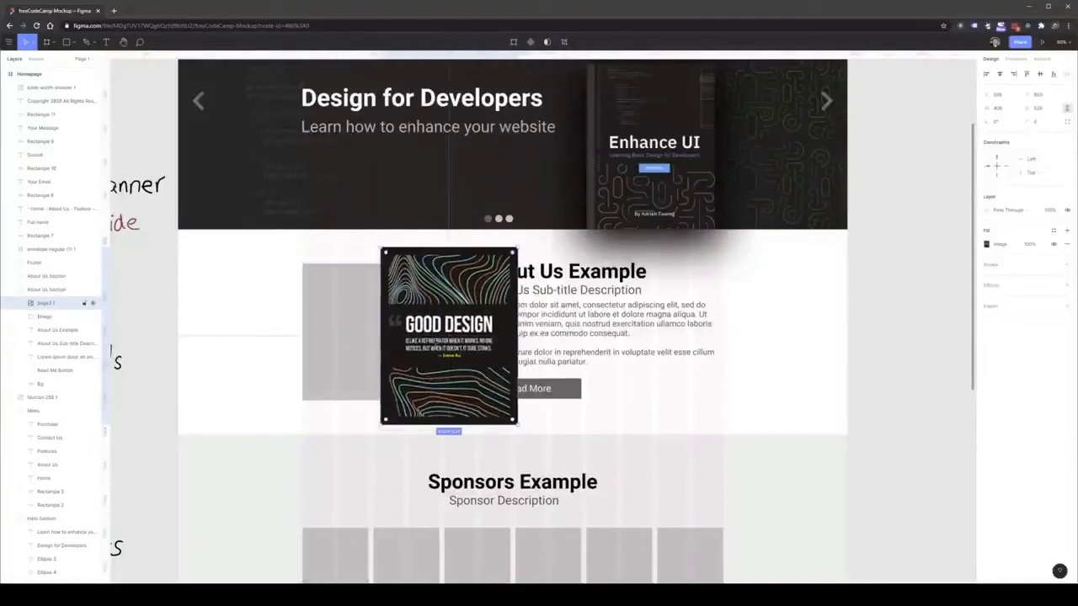
drag(435, 336, 398, 337)
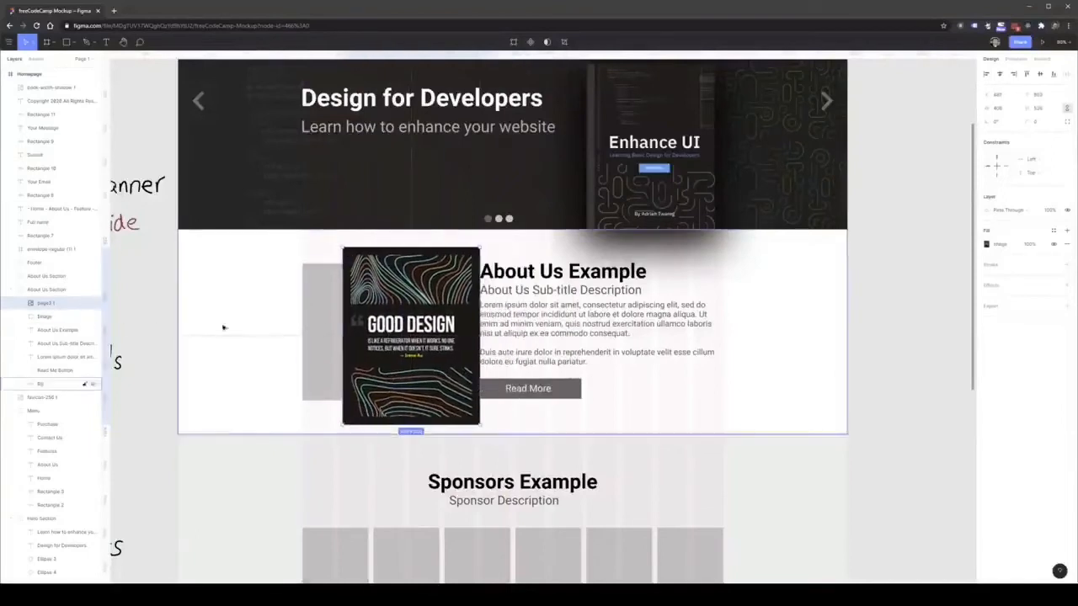
Mask the Good Design poster with the grey placeholder square
click(303, 324)
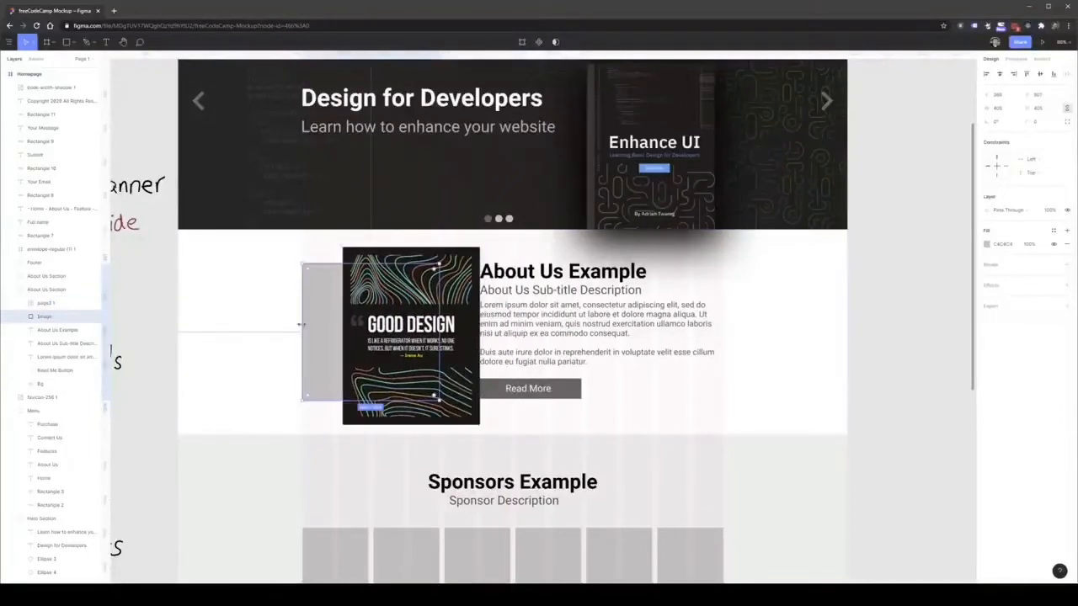
shift+click(50, 305)
right_click(48, 303)
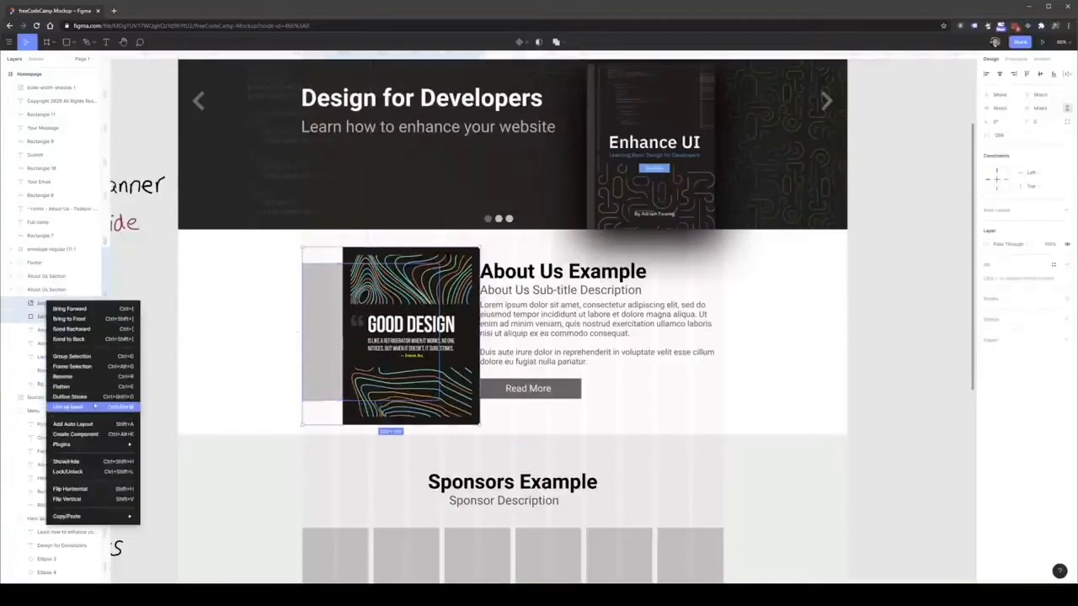
click(92, 409)
Reposition the poster inside its mask so the artwork fills the whole square
click(410, 333)
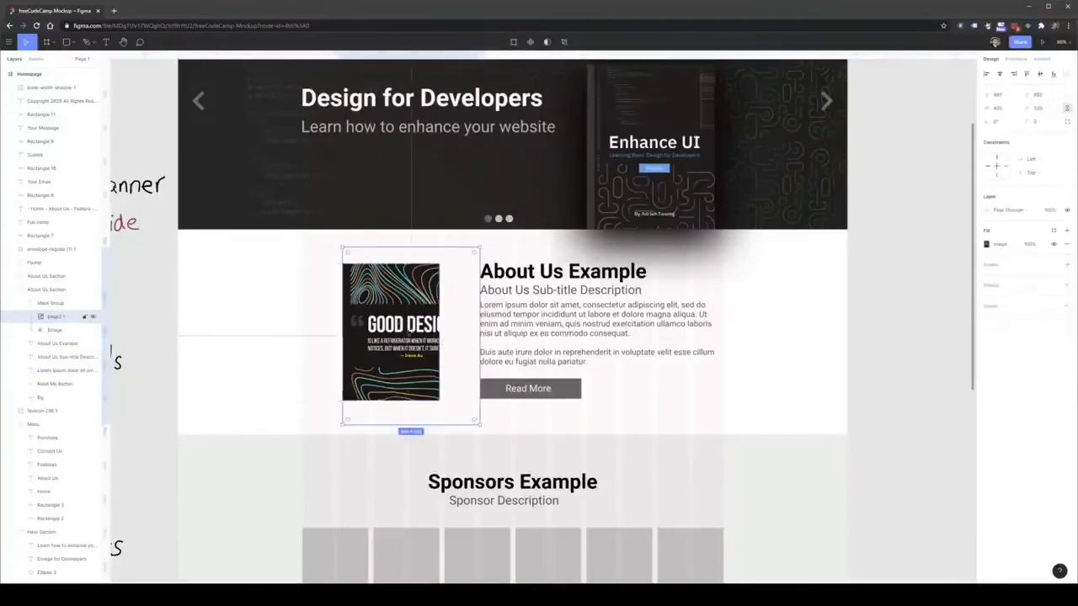
mouse_move(403, 322)
mouse_down()
mouse_move(363, 317)
mouse_move(363, 375)
mouse_move(365, 323)
mouse_move(390, 337)
mouse_up()
click(233, 320)
click(393, 332)
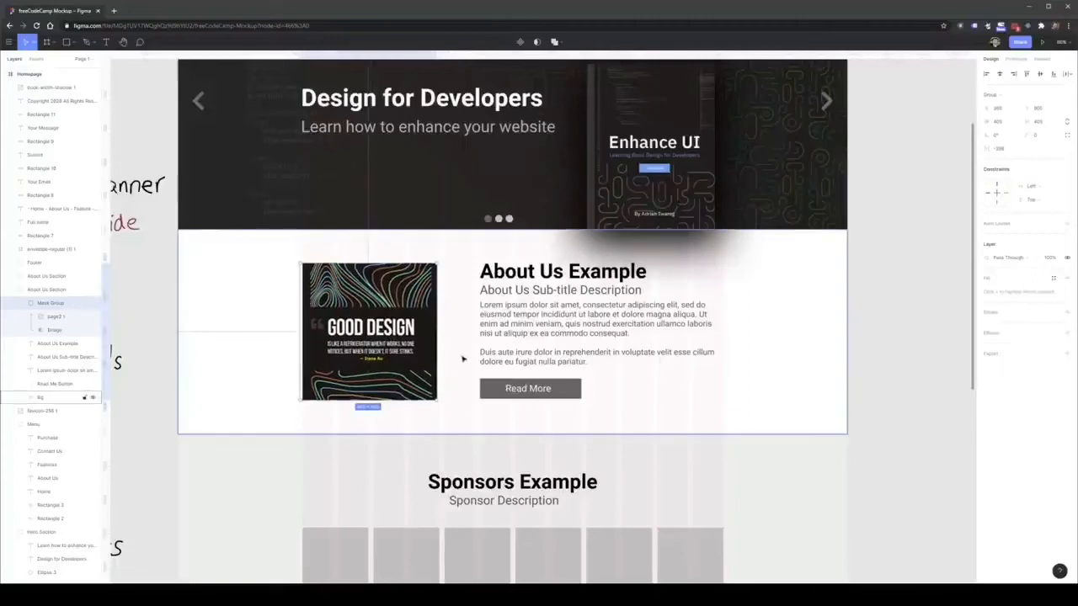
click(468, 344)
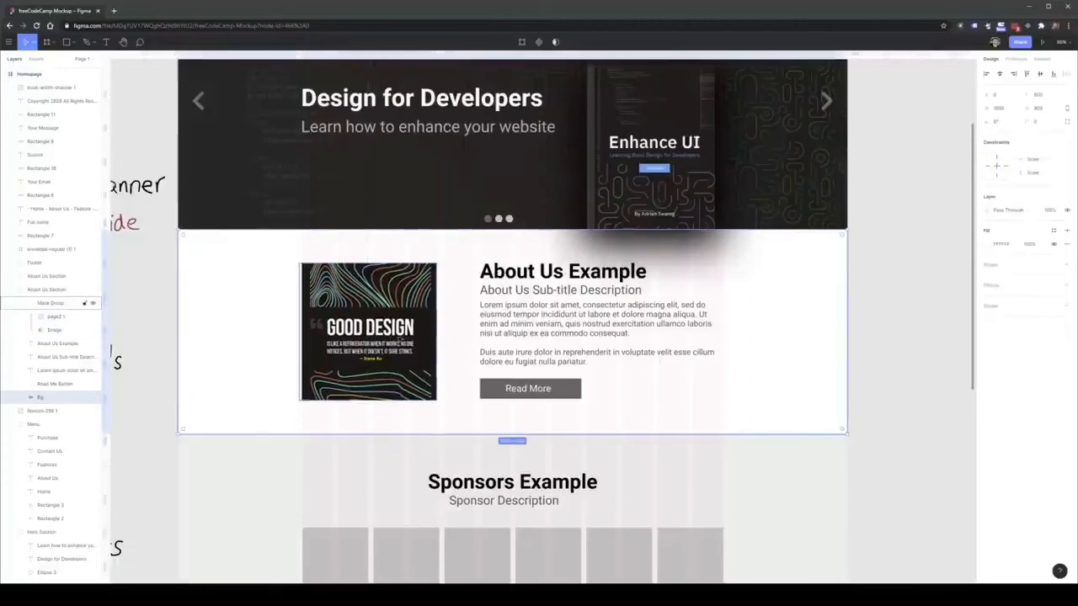
key(ctrl+z)
click(741, 349)
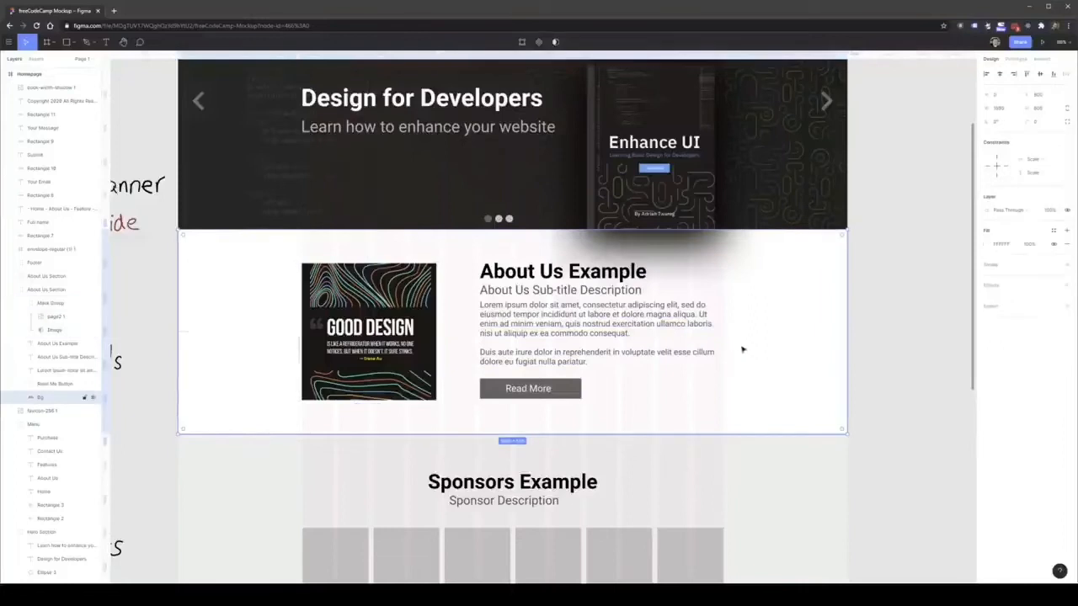
Replace the About Us Example heading with the text "Learn Design"
click(502, 275)
double_click(498, 276)
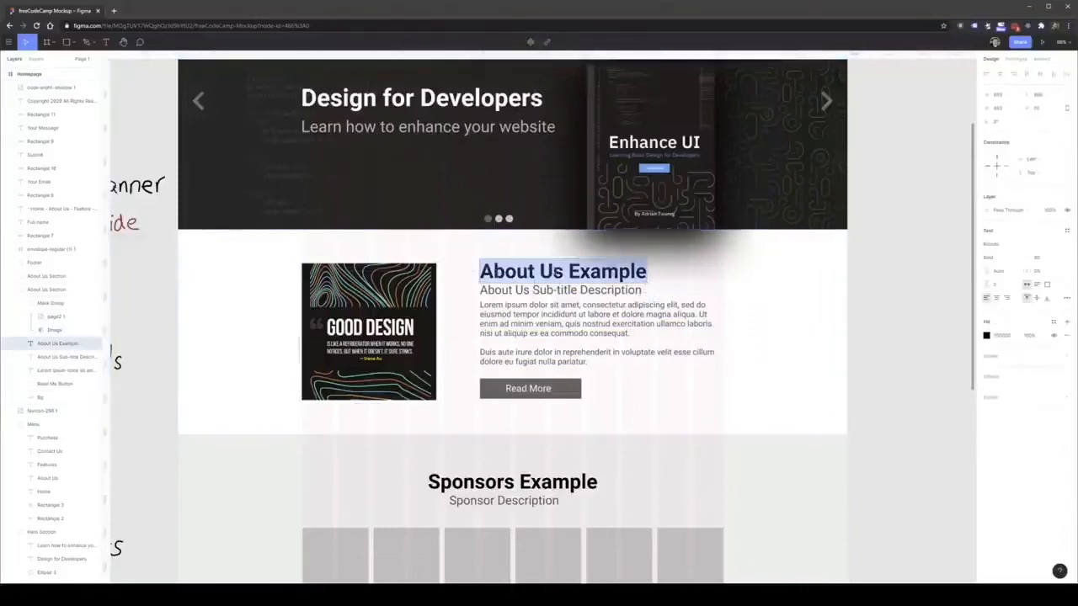
click(553, 272)
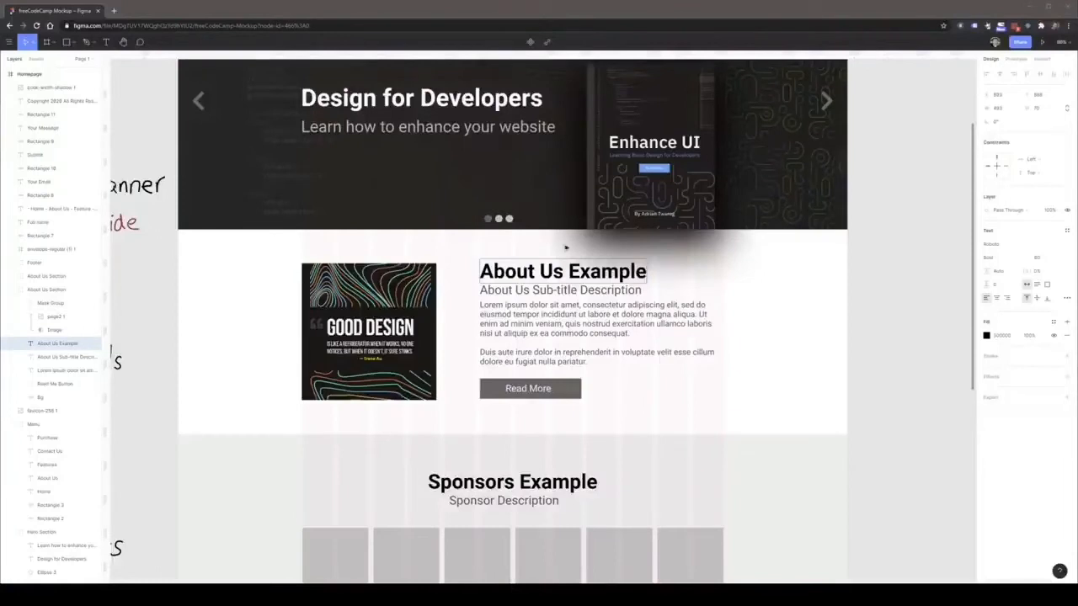
triple_click(510, 272)
text(Learn Design)
click(16, 360)
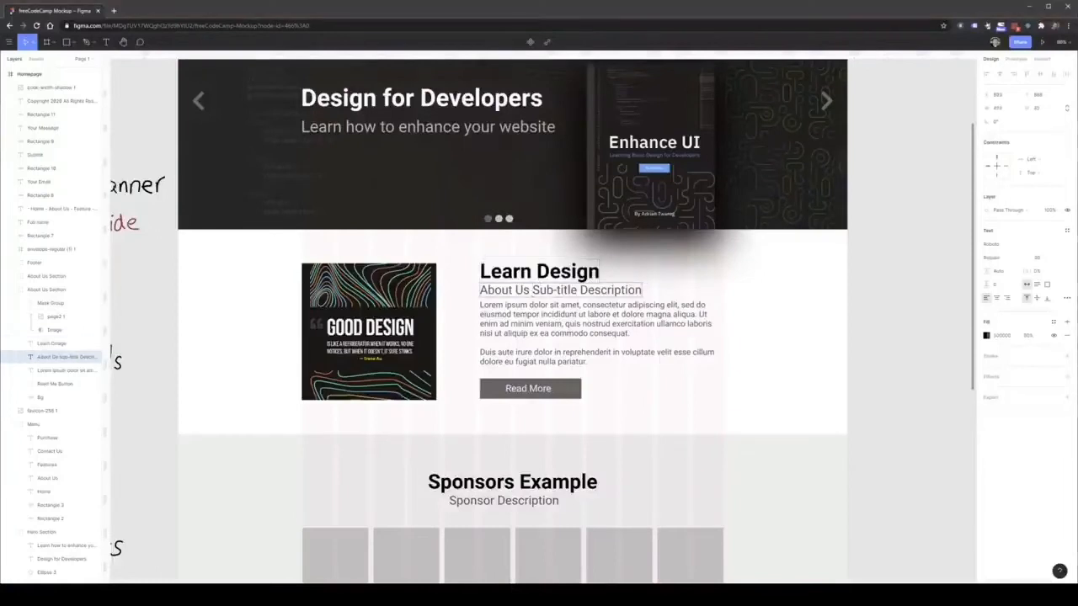
Replace the About Us sub-title with "Like just like any other Coding Tutorial"
triple_click(516, 290)
text(like just like any other Coding Tutorial)
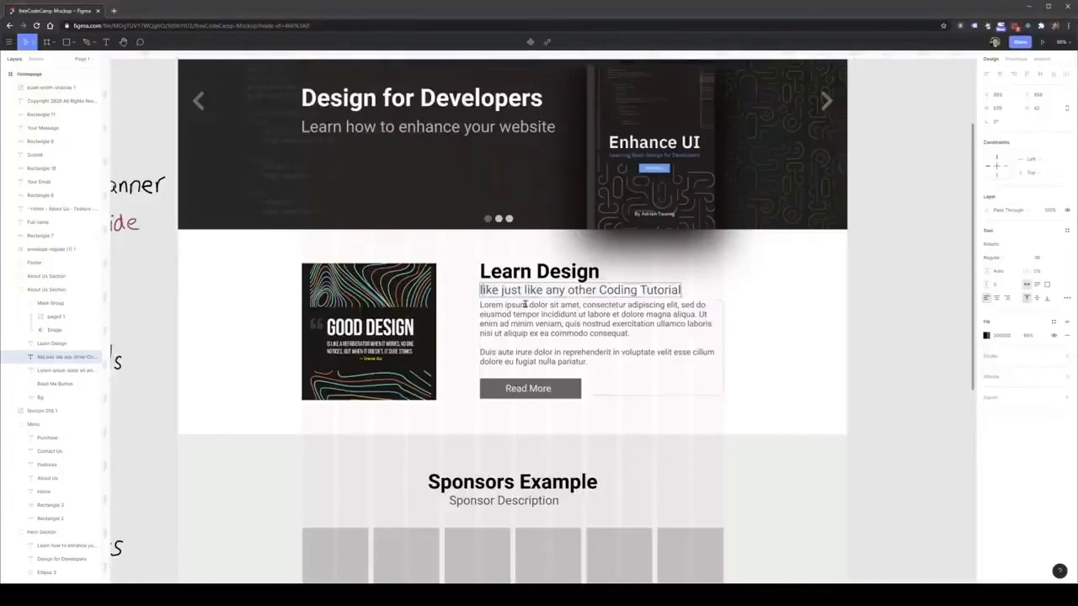
key(BackSpace)
text(L)
Replace the lorem ipsum body text with the author's three-paragraph introduction on programmers' difficulty with design and its learnable rules
click(574, 332)
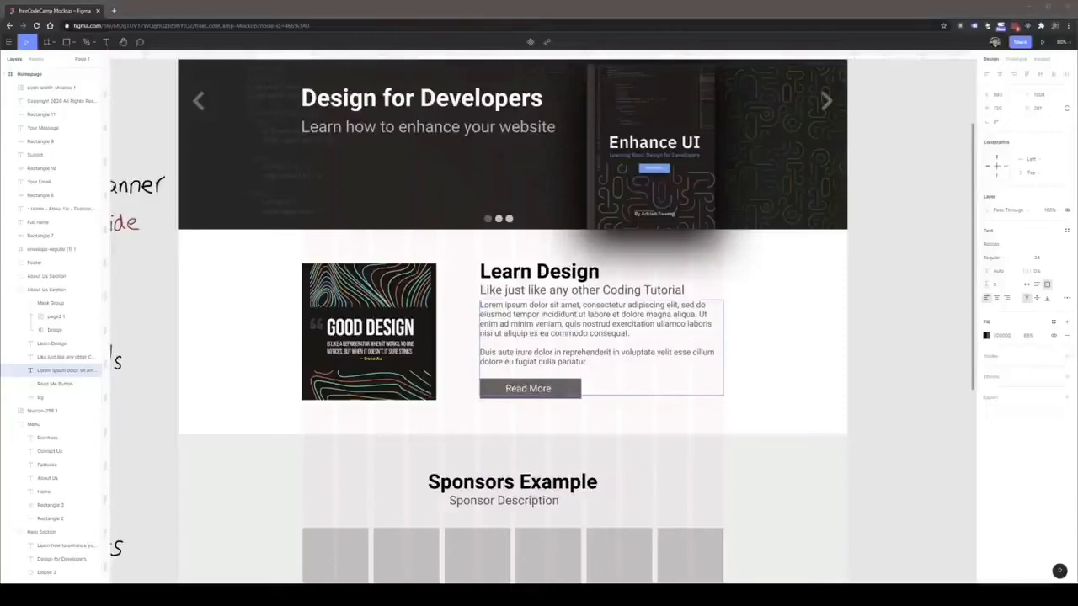
key(ctrl+a)
text(ello, I'm Adrian from Australia, and for the last year I've done videos, tutorials & work in design, development.  I noticed programmers often have difficulty with the design for a website or application. Functionality comes first, and design is left in the dust.  There is no trick to design, it's just a number of rules and guidelines to learn and follow, just like any class or object oriented function.)
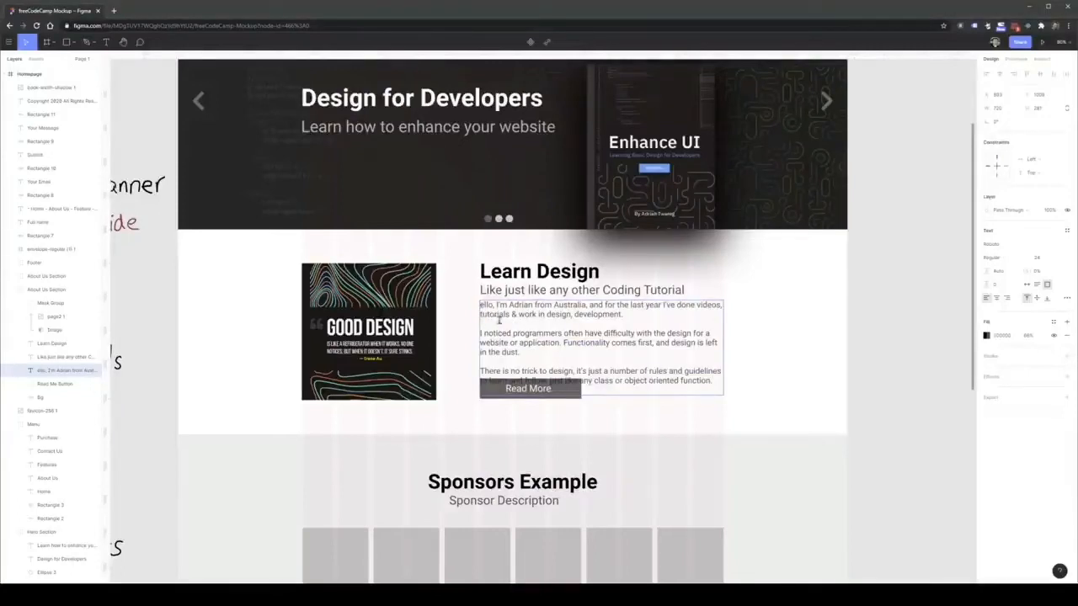
text(H)
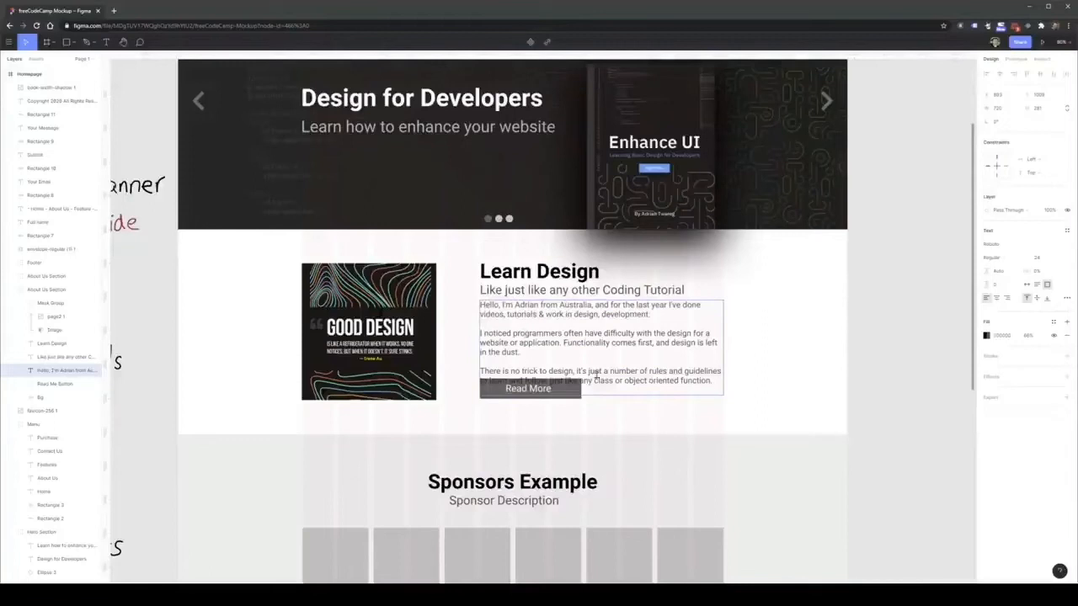
click(673, 422)
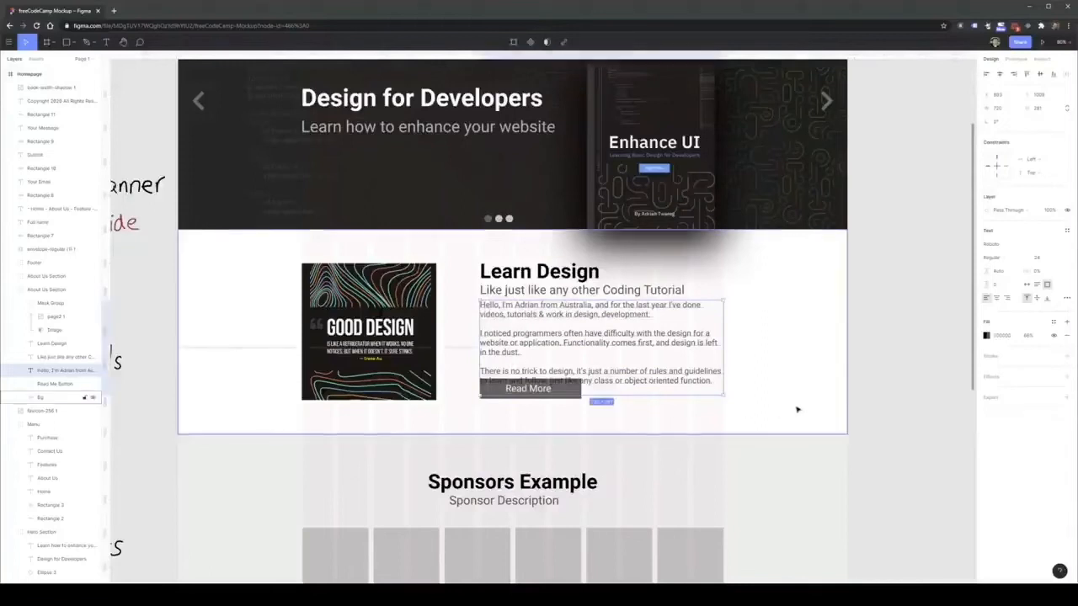
Move the Sponsors and footer sections down together to make room for the longer About Us text
click(797, 409)
click(933, 375)
scroll(762, 374, down, 1)
click(571, 409)
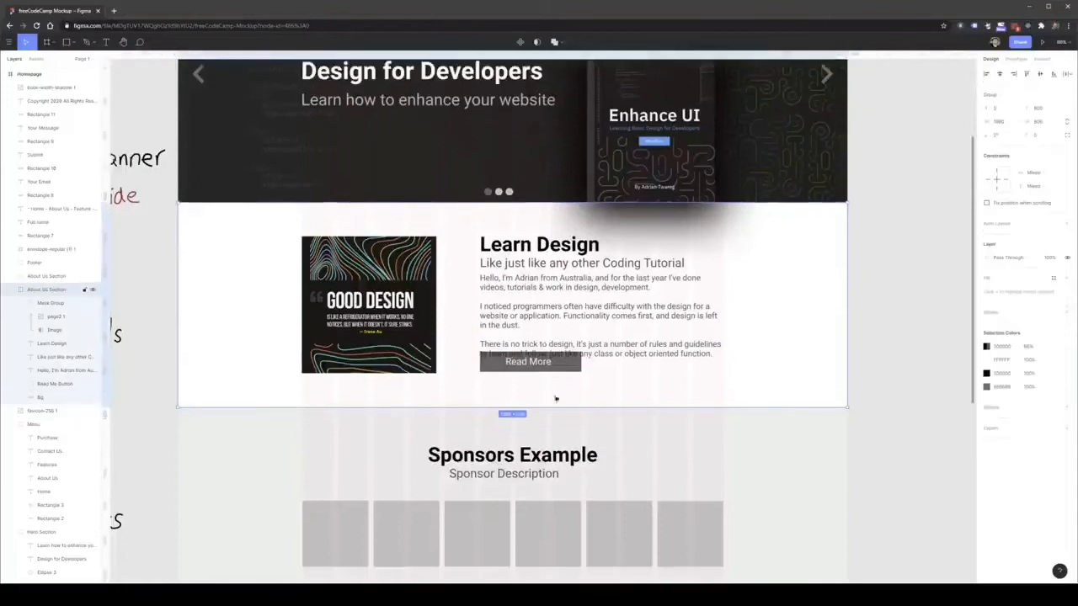
scroll(564, 395, down, 3)
scroll(530, 354, down, 4)
scroll(532, 382, down, 1)
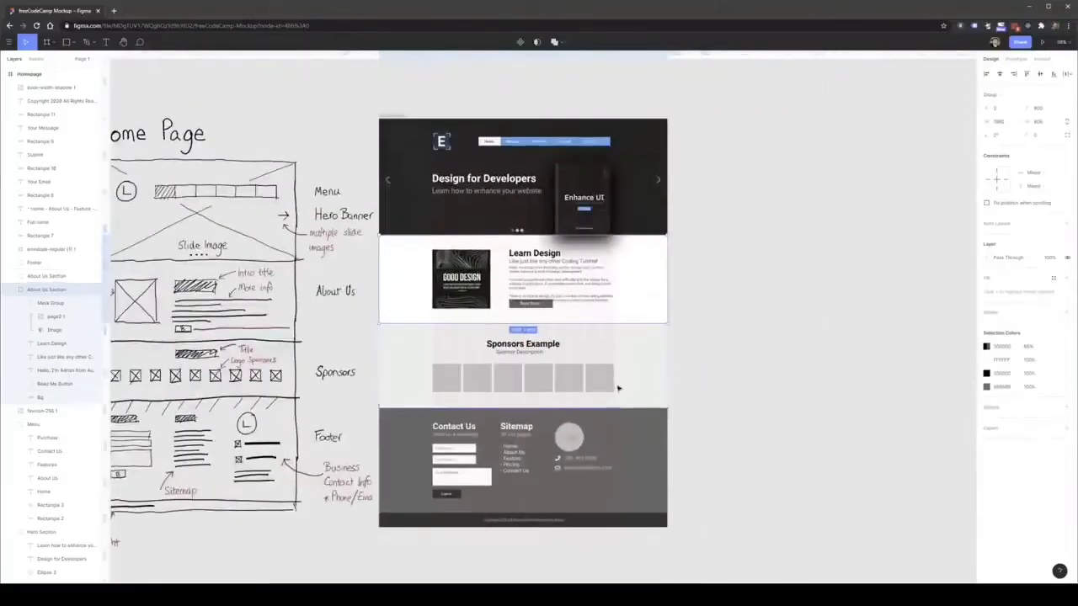
drag(680, 521, 442, 305)
drag(448, 323, 447, 337)
Move the Read More button straight down so it clears the About Us paragraphs
click(532, 292)
click(545, 284)
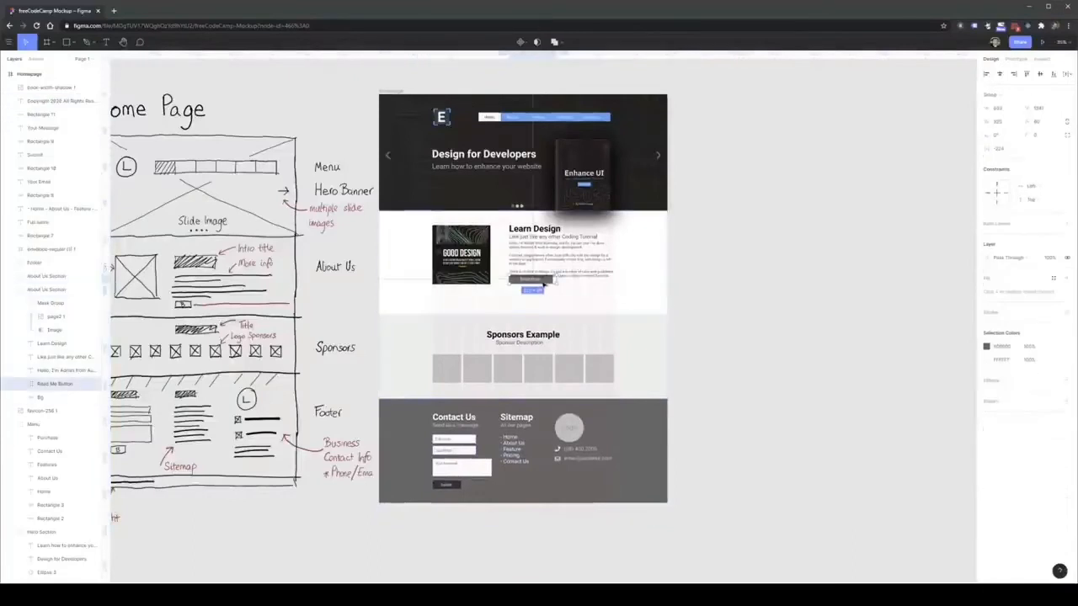
scroll(544, 284, up, 2)
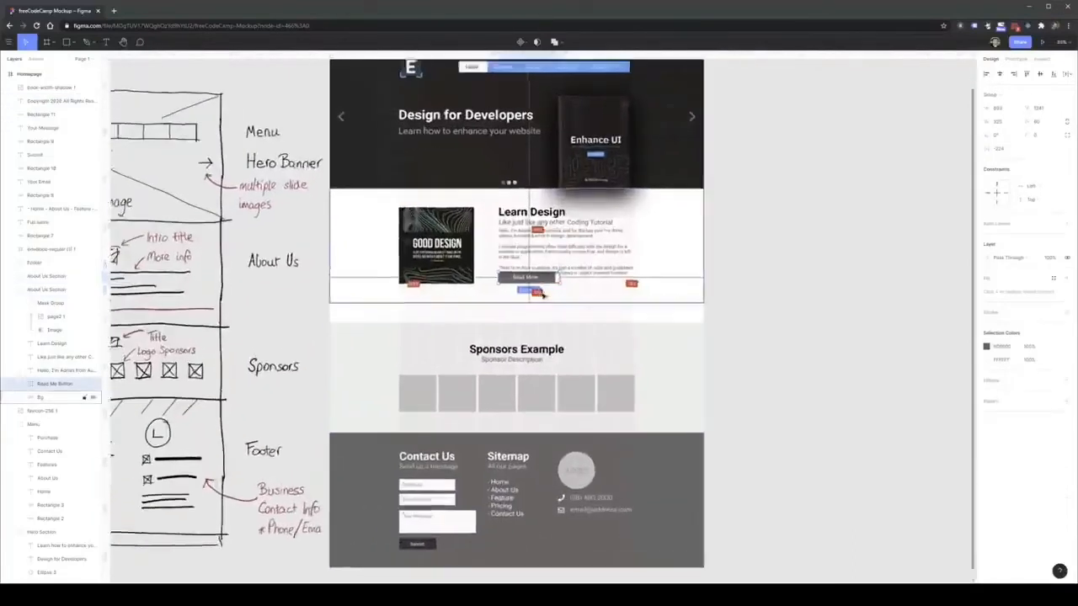
scroll(543, 291, up, 3)
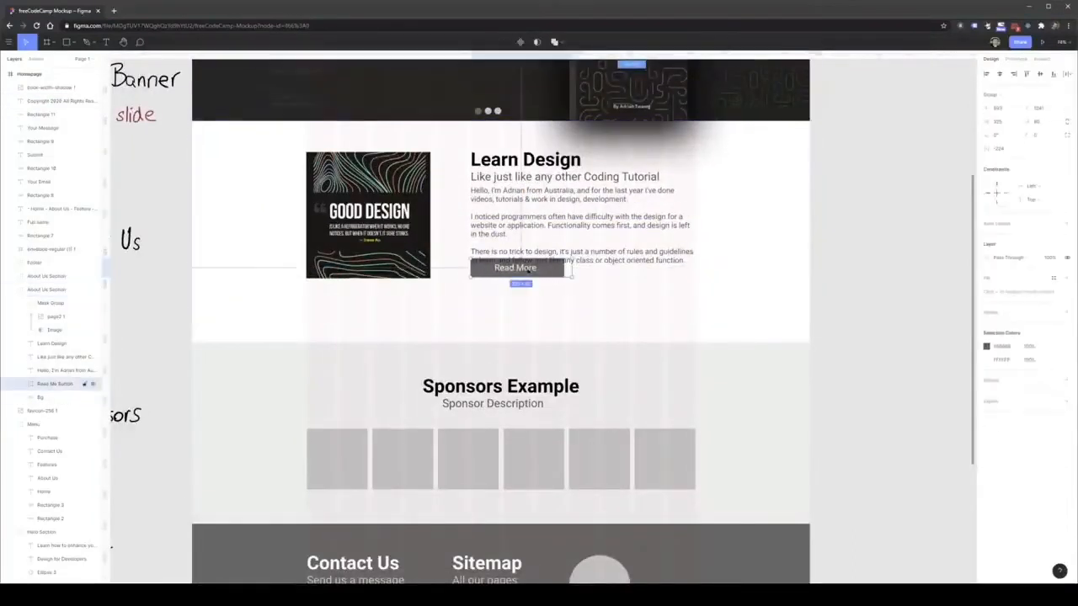
drag(554, 299, 554, 350)
Give the author's name and country in the first About Us paragraph the mockup's light blue colour and Medium weight
click(569, 263)
click(571, 265)
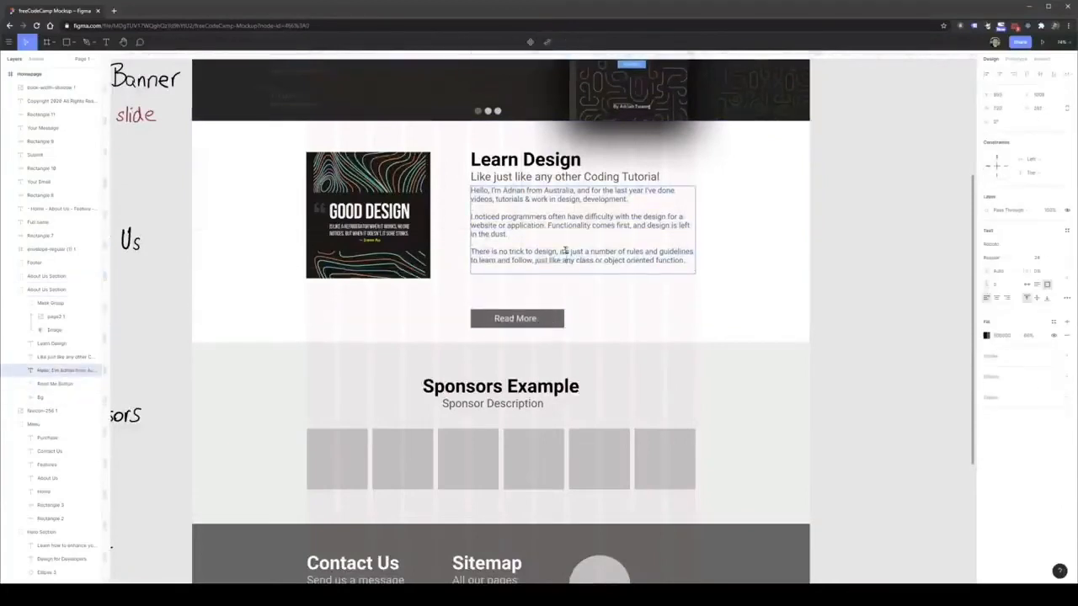
key(Escape)
double_click(569, 193)
click(573, 192)
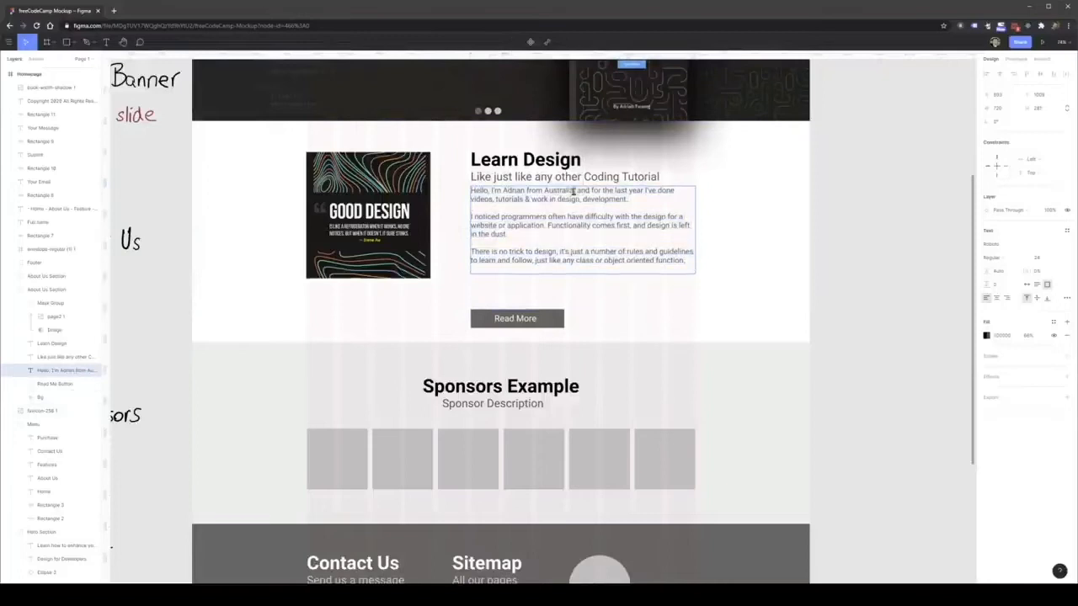
click(987, 335)
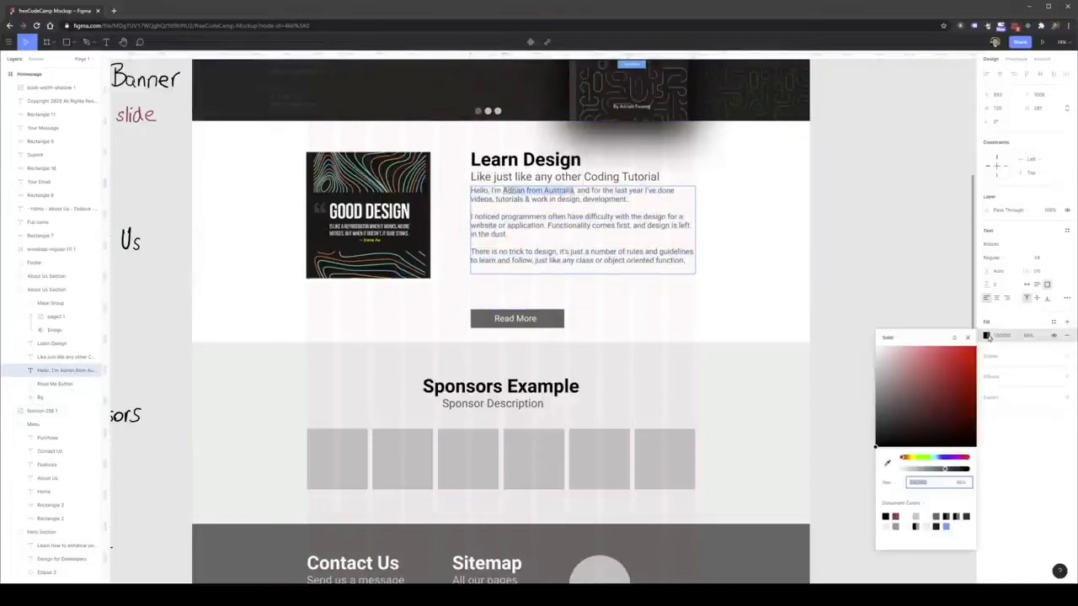
click(947, 525)
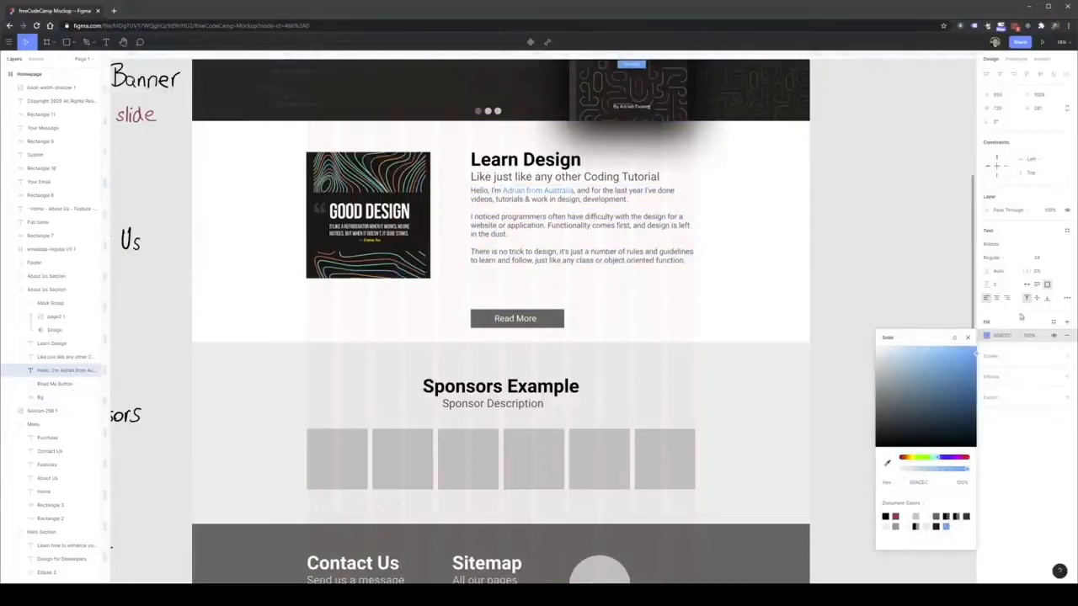
click(1011, 258)
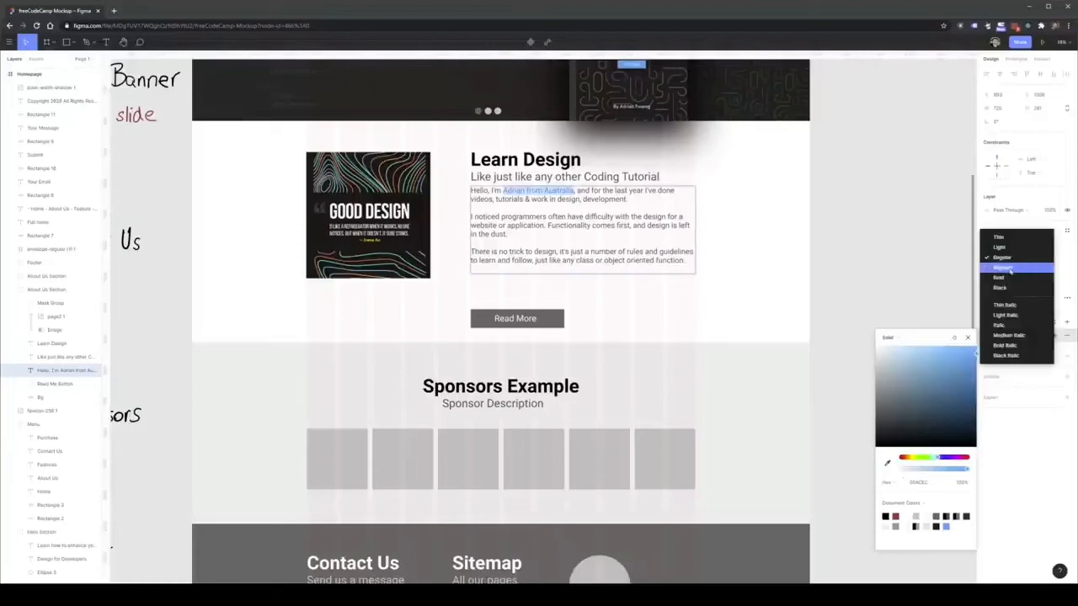
click(1011, 271)
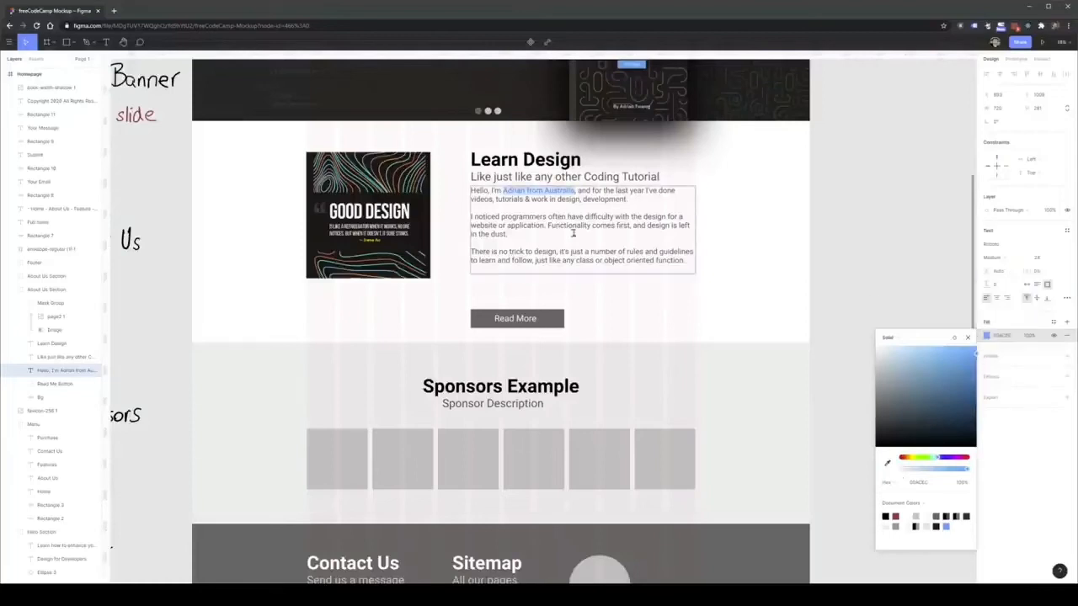
click(543, 239)
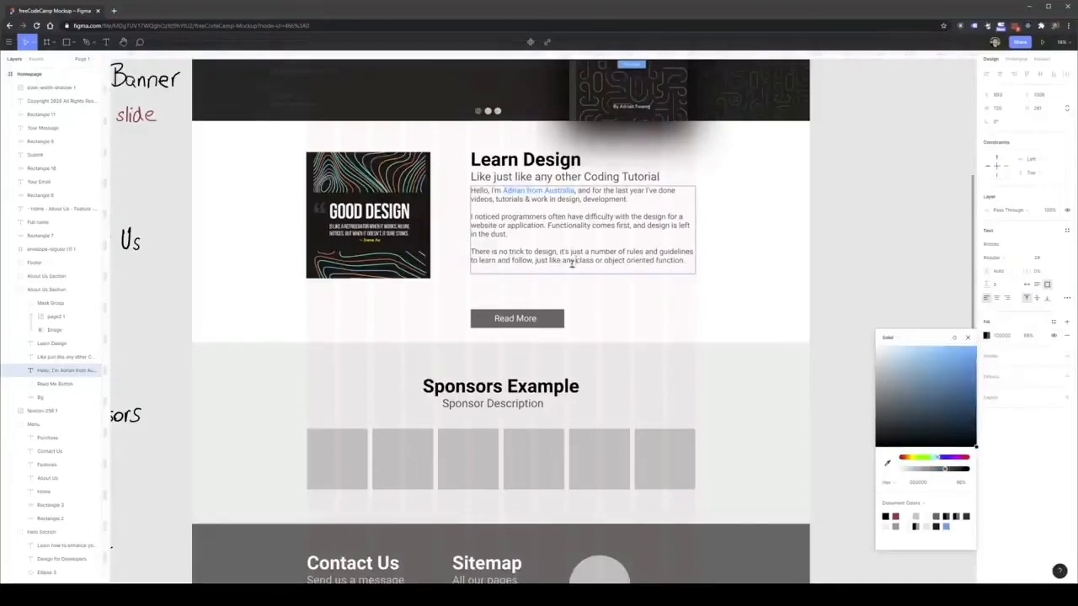
key(Escape)
key(Escape)
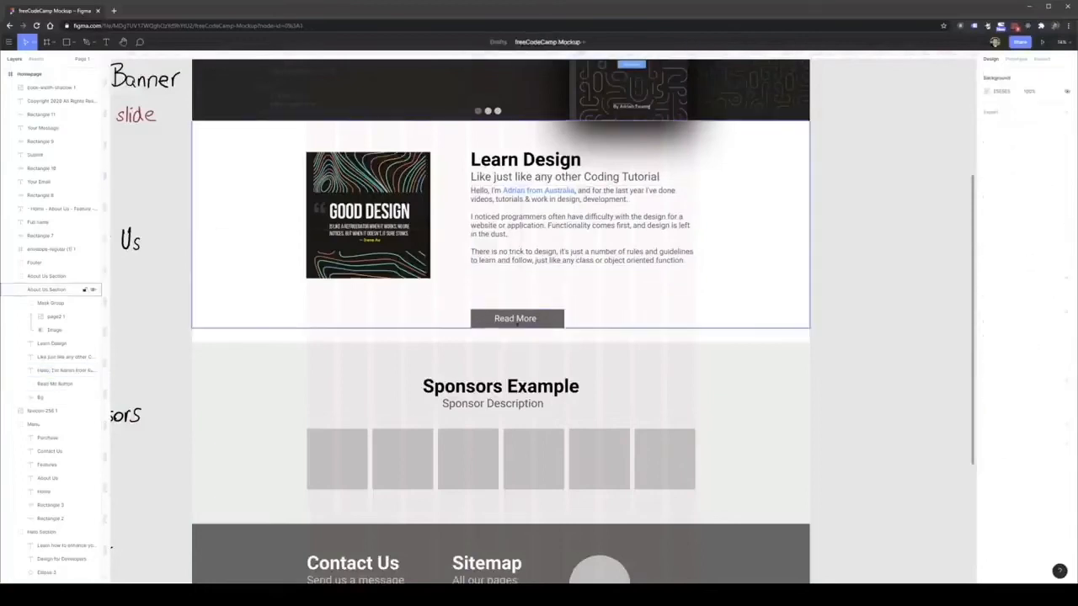
Move the Read More button up below the About Us paragraphs and extend the Good Design image's mask at its upper and lower edges
drag(523, 320, 524, 292)
click(393, 268)
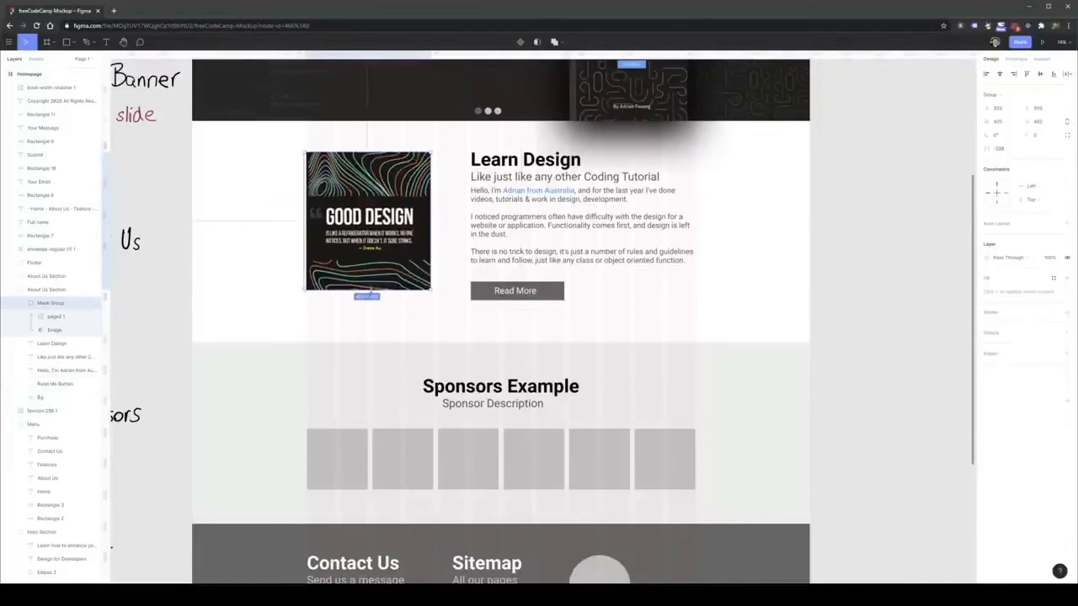
double_click(370, 283)
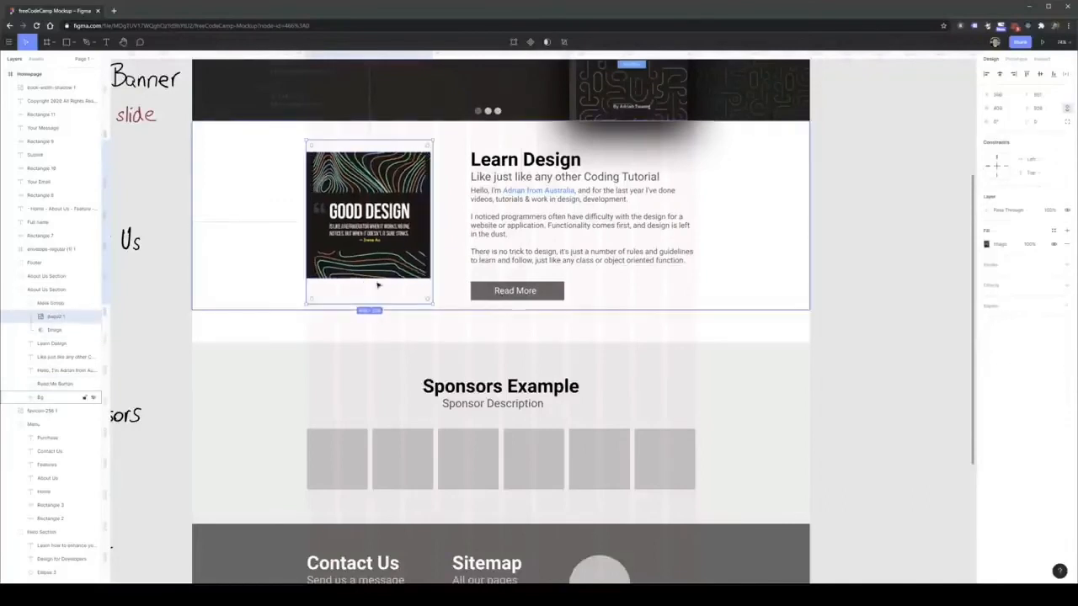
click(59, 329)
drag(340, 279, 339, 303)
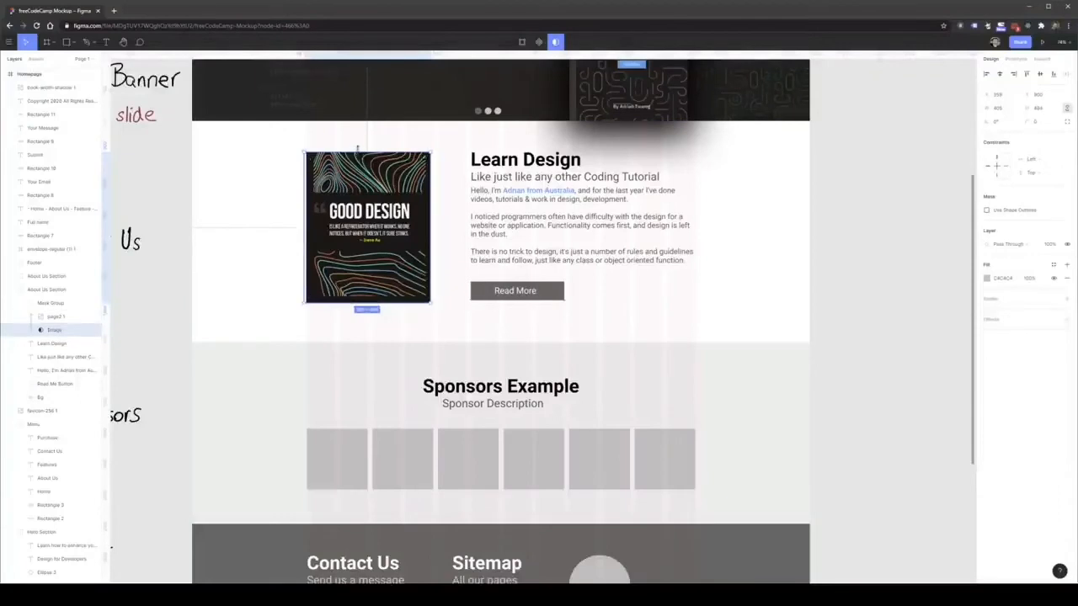
drag(357, 152, 356, 134)
click(547, 301)
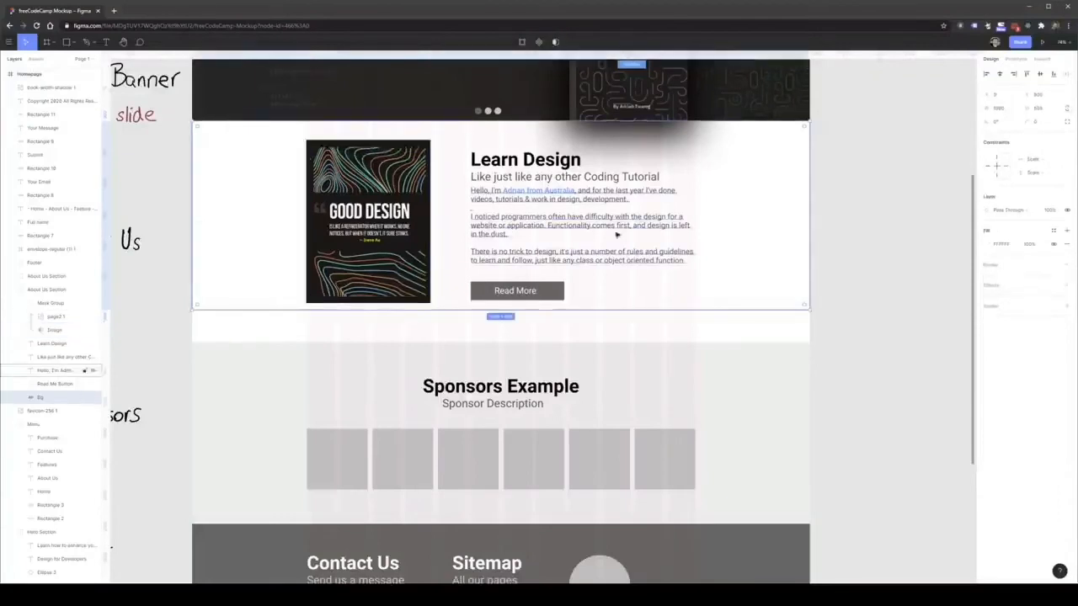
Fill the Read More button's rectangle with the light blue sampled from the existing mockup
scroll(548, 300, up, 2)
scroll(548, 300, up, 1)
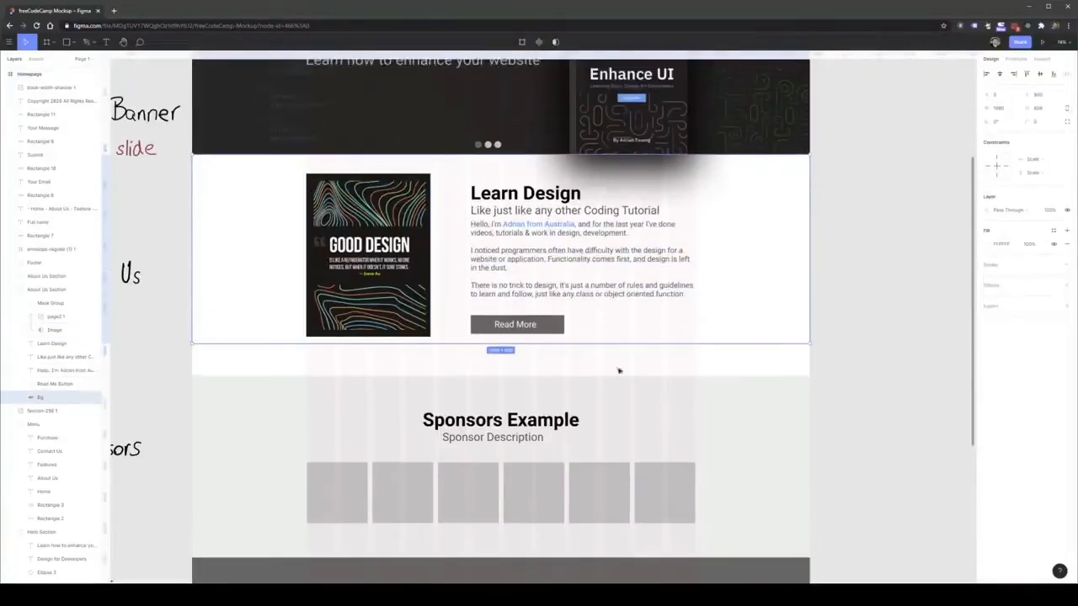
click(572, 342)
click(564, 331)
scroll(564, 332, up, 5)
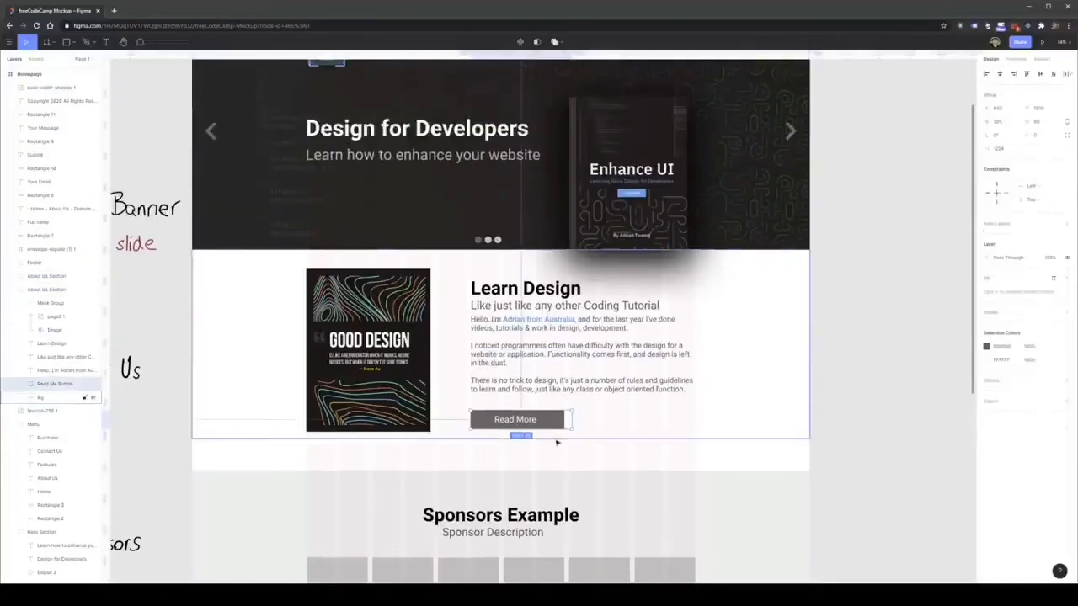
double_click(552, 423)
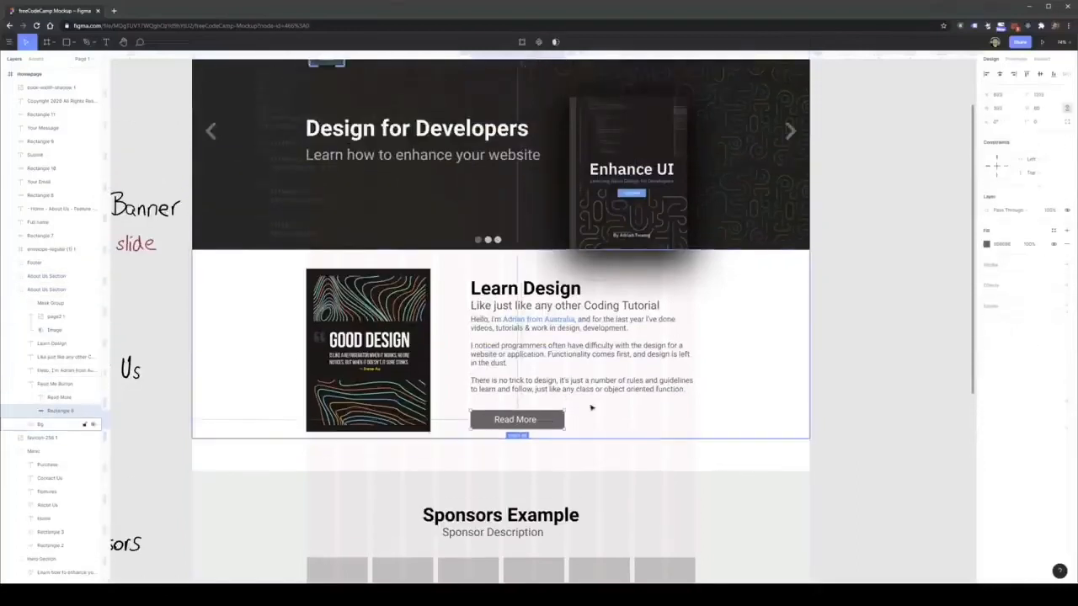
click(986, 244)
click(888, 372)
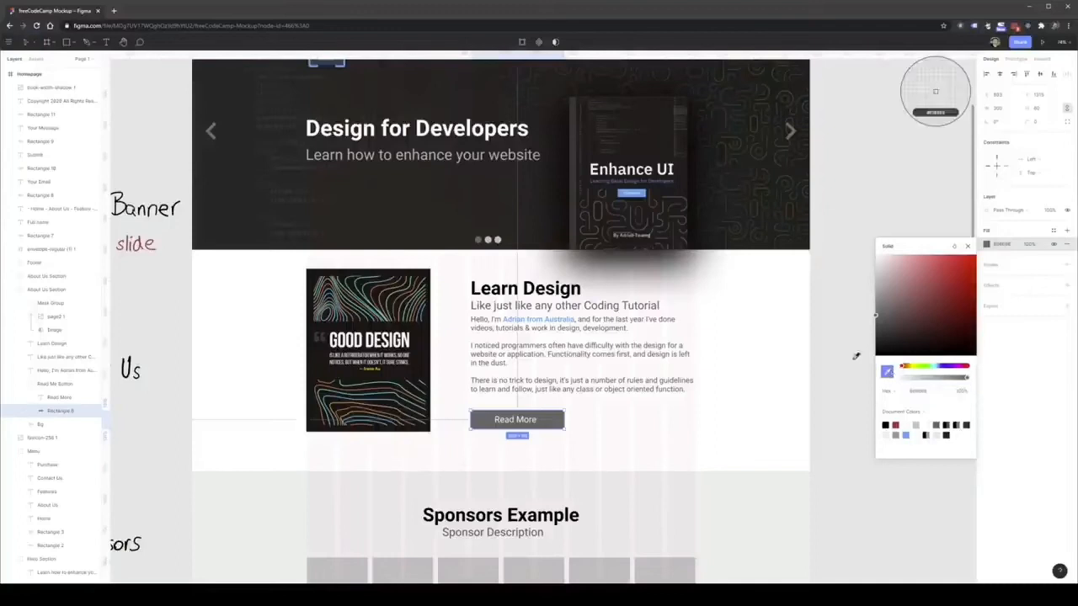
click(935, 91)
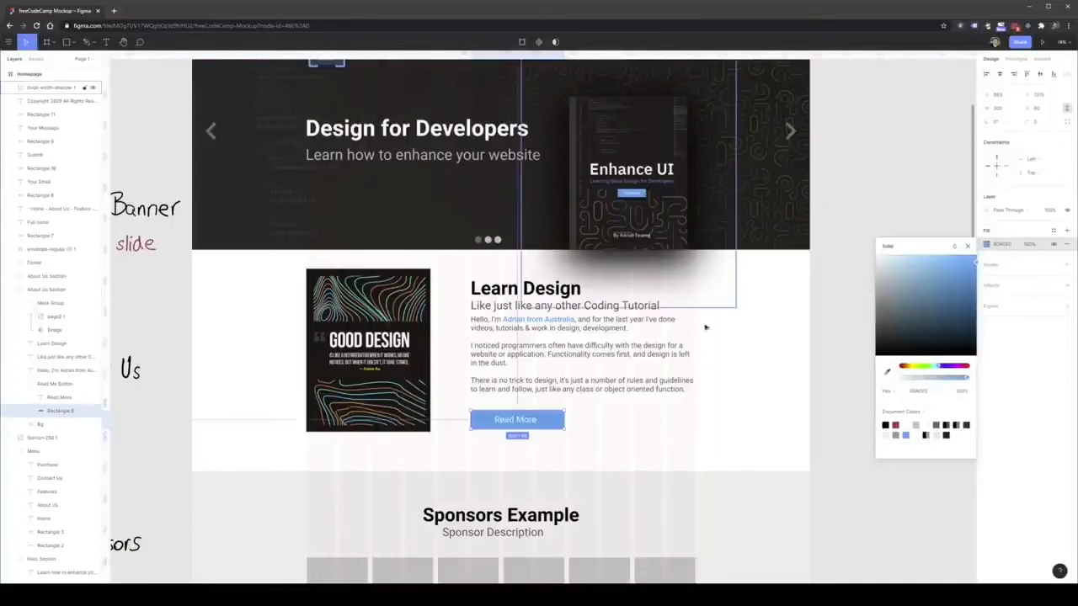
click(758, 322)
Review the hero banner and the About Us section together with nothing selected
scroll(758, 322, up, 2)
scroll(724, 323, down, 1)
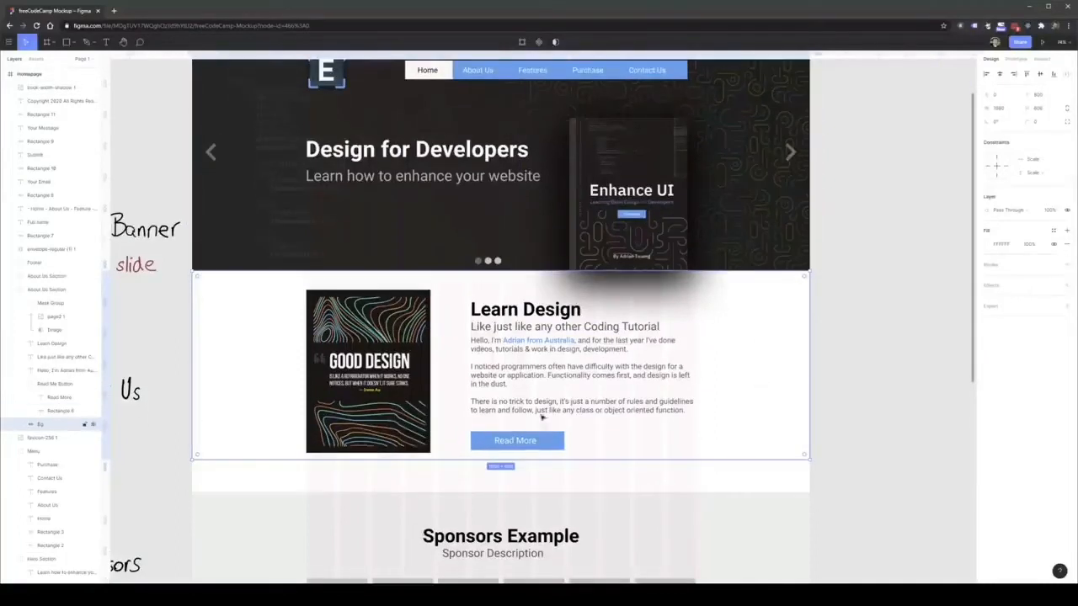
click(852, 329)
scroll(770, 352, up, 2)
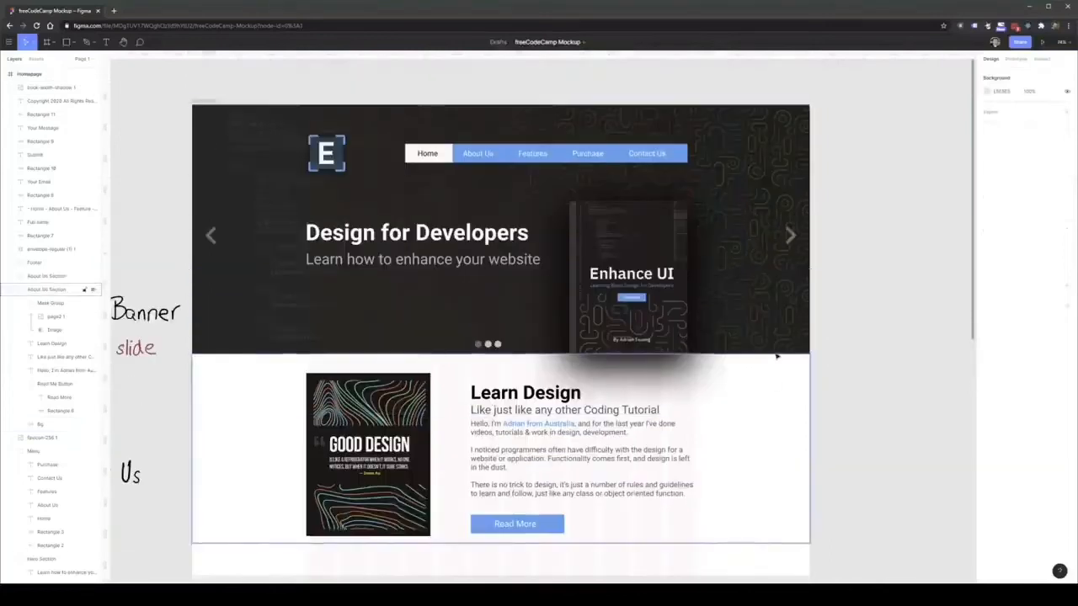
scroll(753, 346, down, 1)
scroll(472, 245, down, 3)
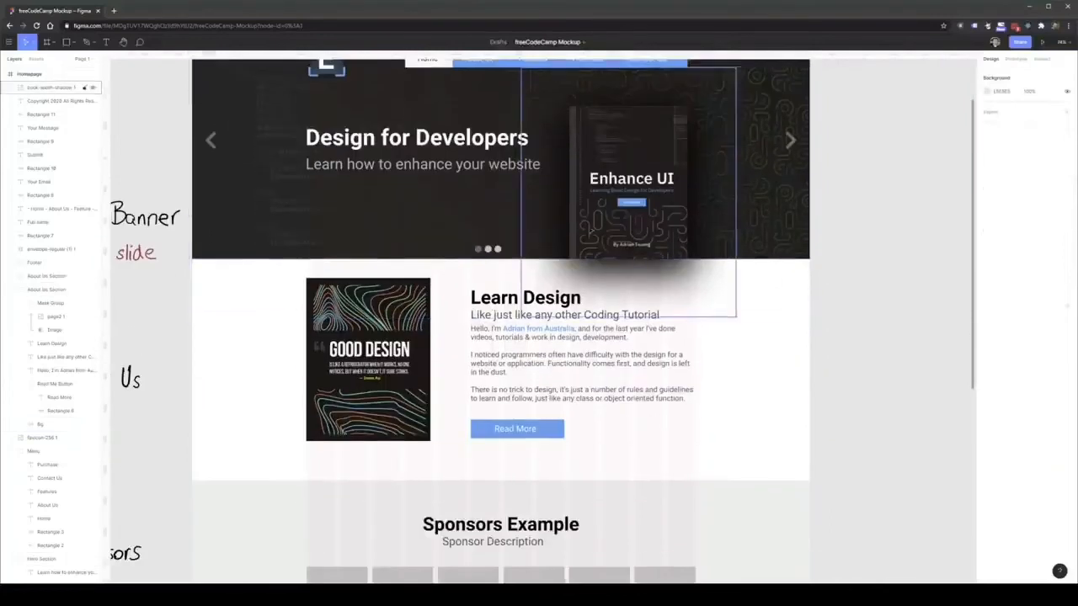
scroll(506, 278, up, 3)
scroll(805, 363, down, 3)
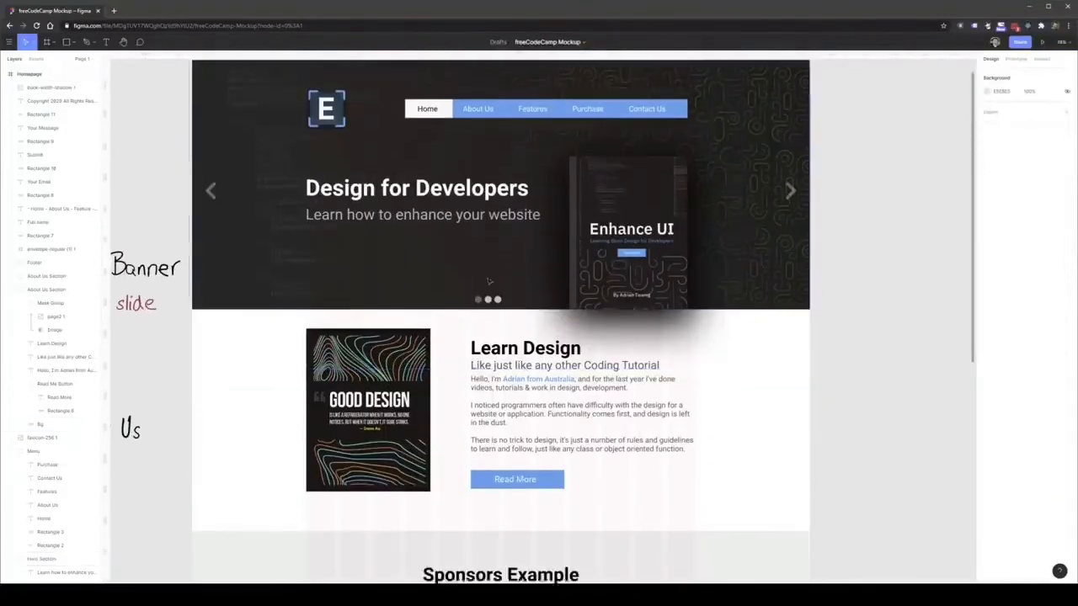
Try to move the Sponsors section and the footer up towards the About Us content
click(629, 431)
scroll(619, 391, down, 4)
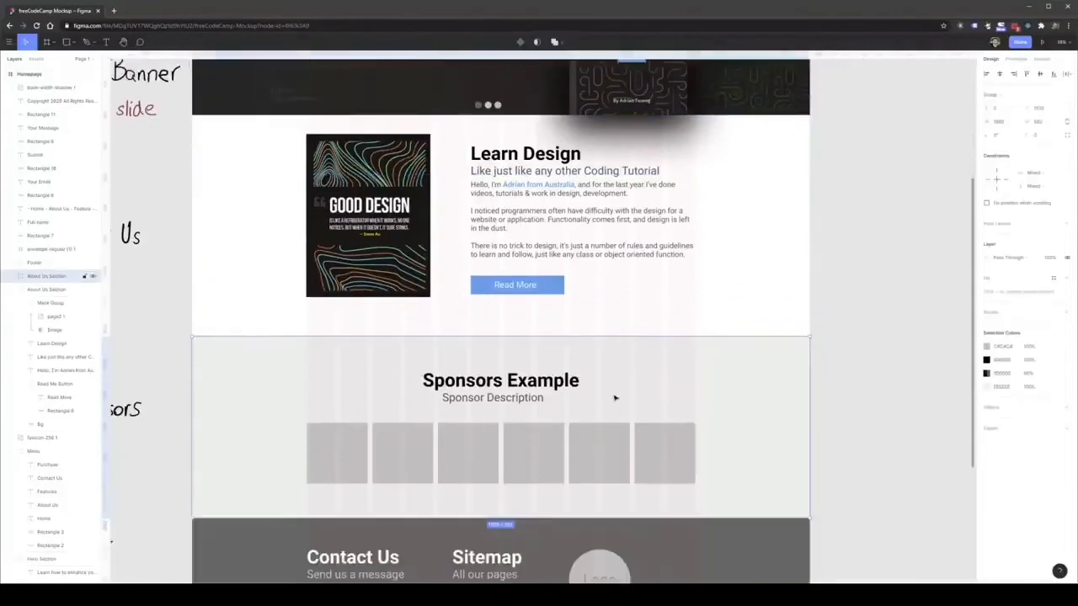
scroll(626, 354, down, 5)
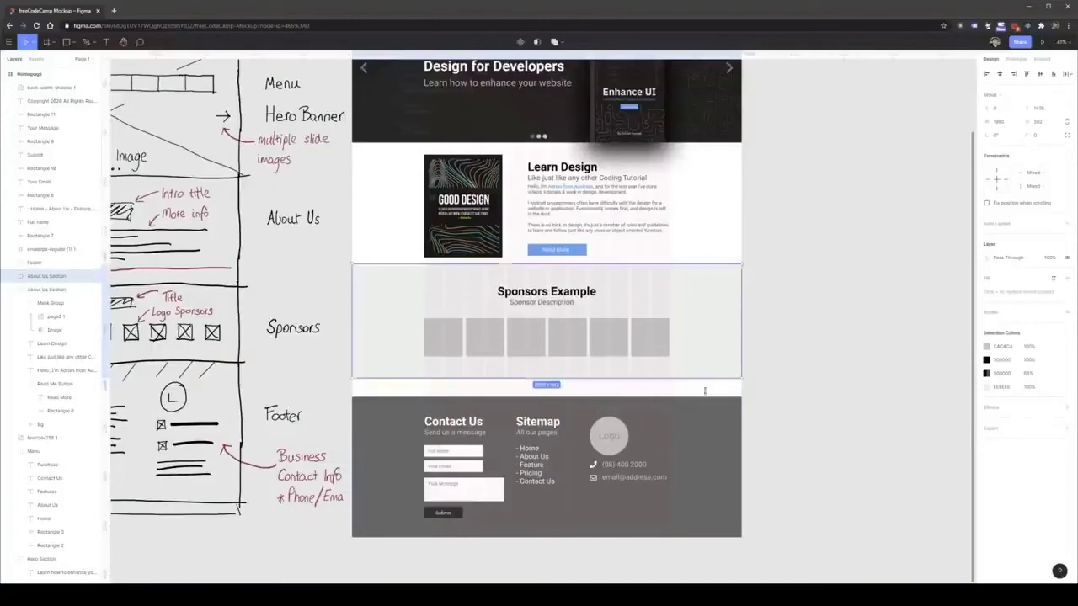
drag(742, 579, 691, 325)
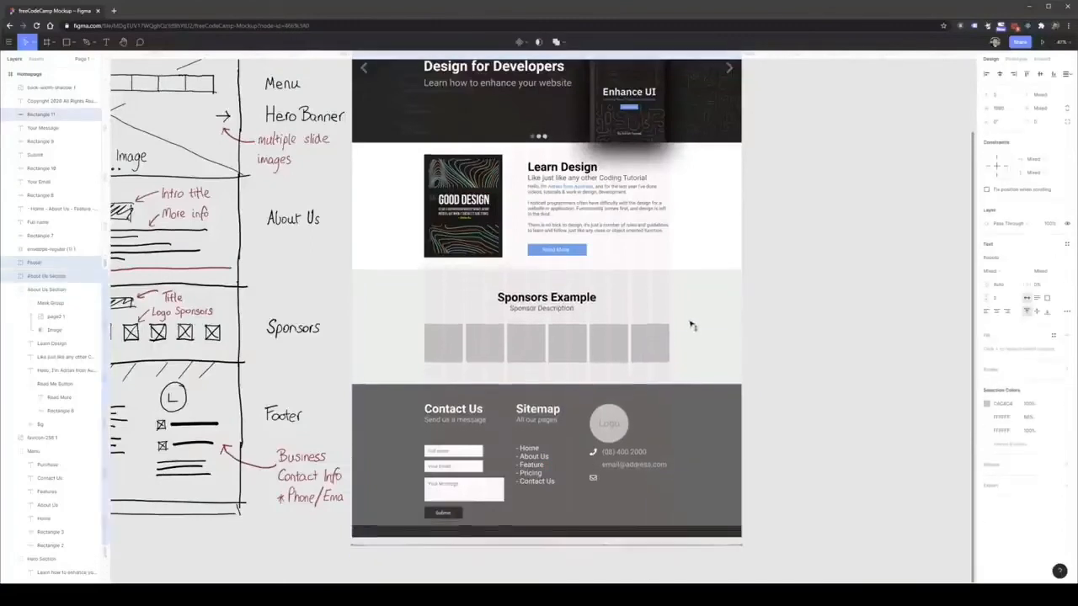
click(805, 428)
scroll(657, 397, up, 1)
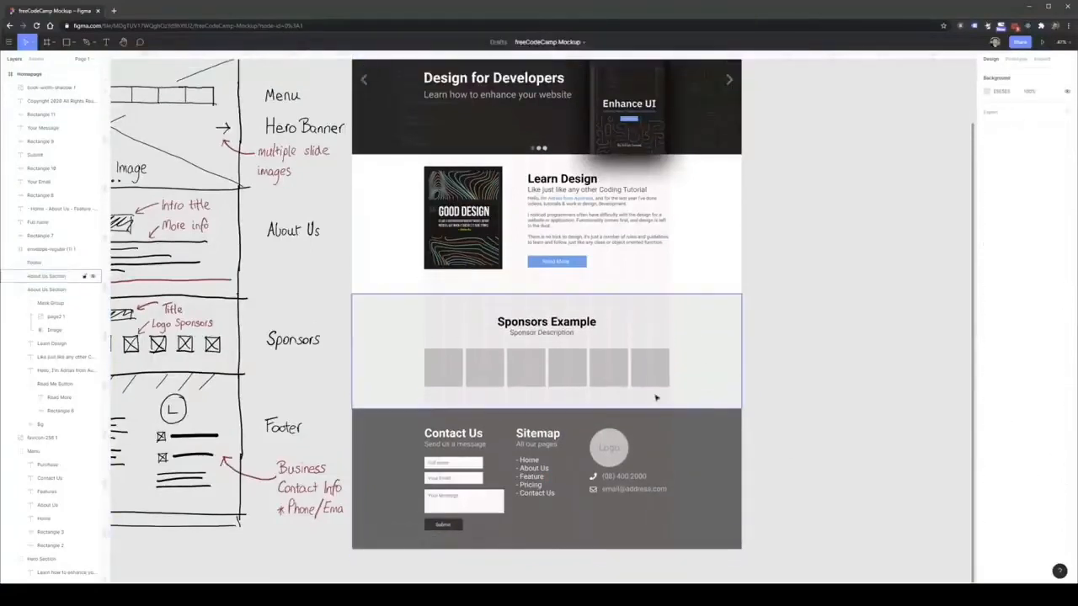
Move the Sponsors section and the footer elements up together to tighten the space below the About Us content
click(657, 397)
drag(794, 578, 544, 324)
mouse_move(653, 333)
mouse_down()
mouse_move(665, 314)
mouse_move(666, 325)
mouse_up()
click(822, 338)
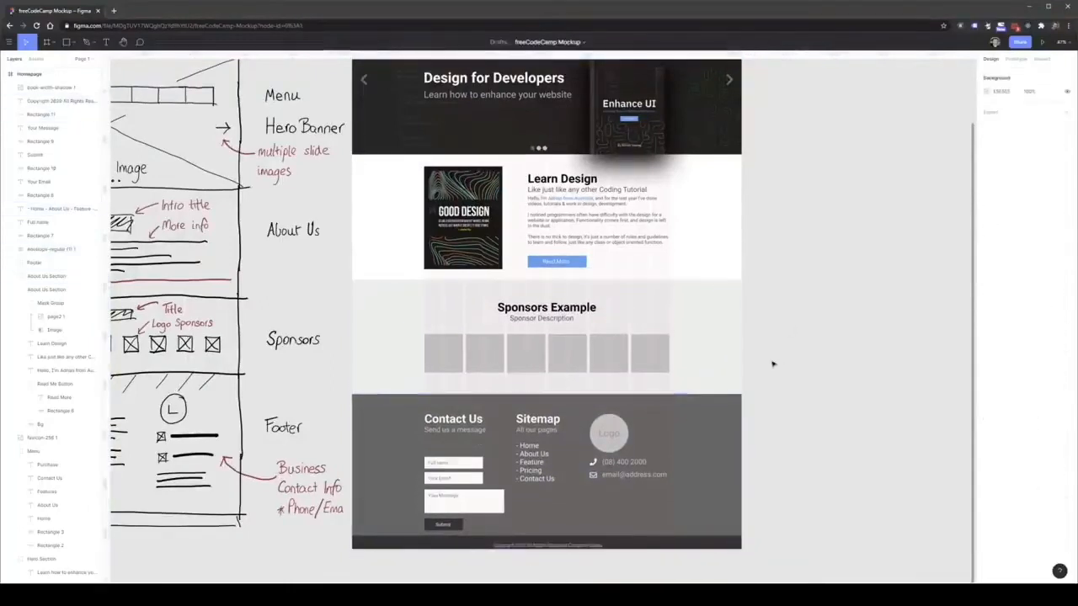
Change the Sponsors heading to "Testimonials" and its description to "What otherpeople are saying"
scroll(547, 382, up, 1)
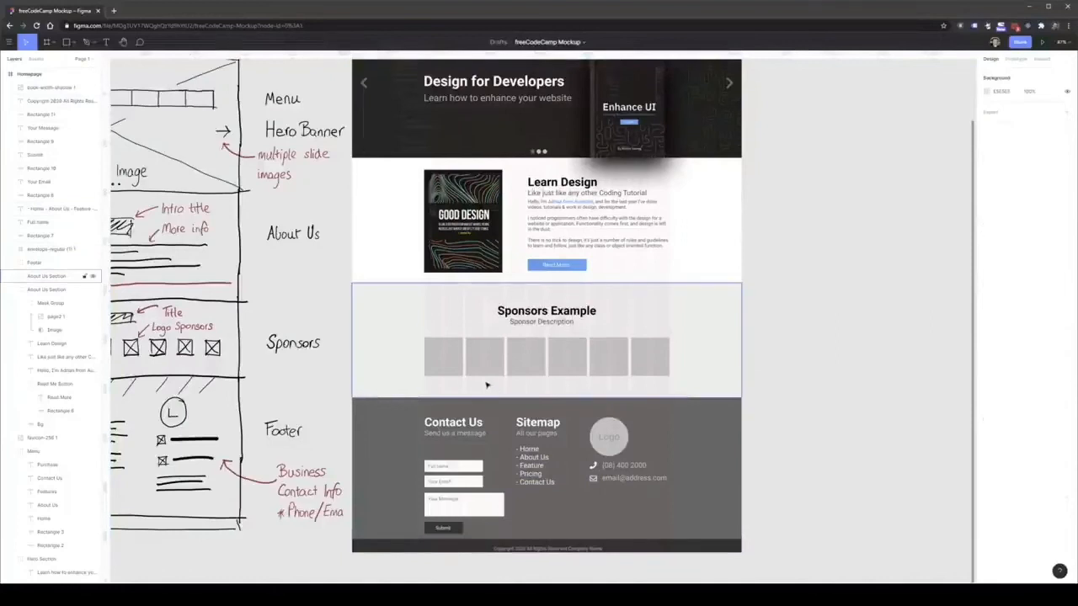
double_click(539, 313)
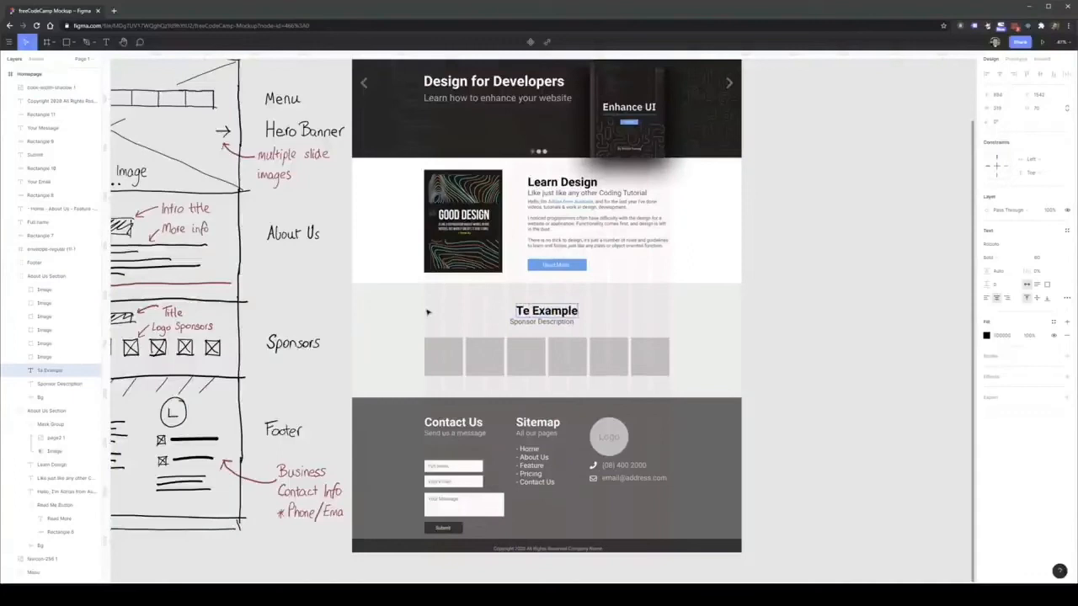
click(547, 320)
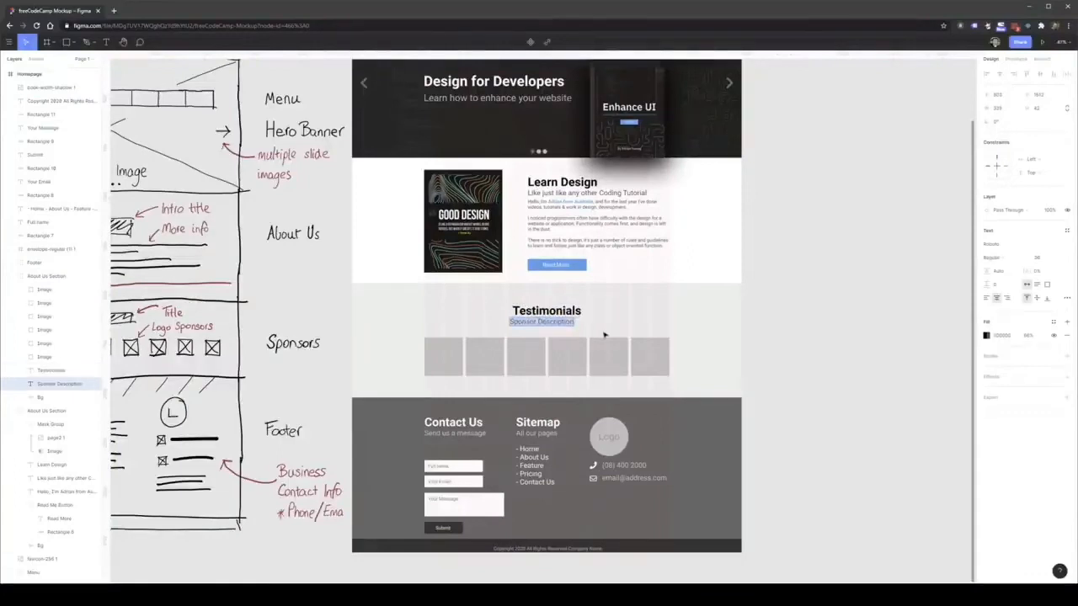
text(What otherpeople are saying)
key(Escape)
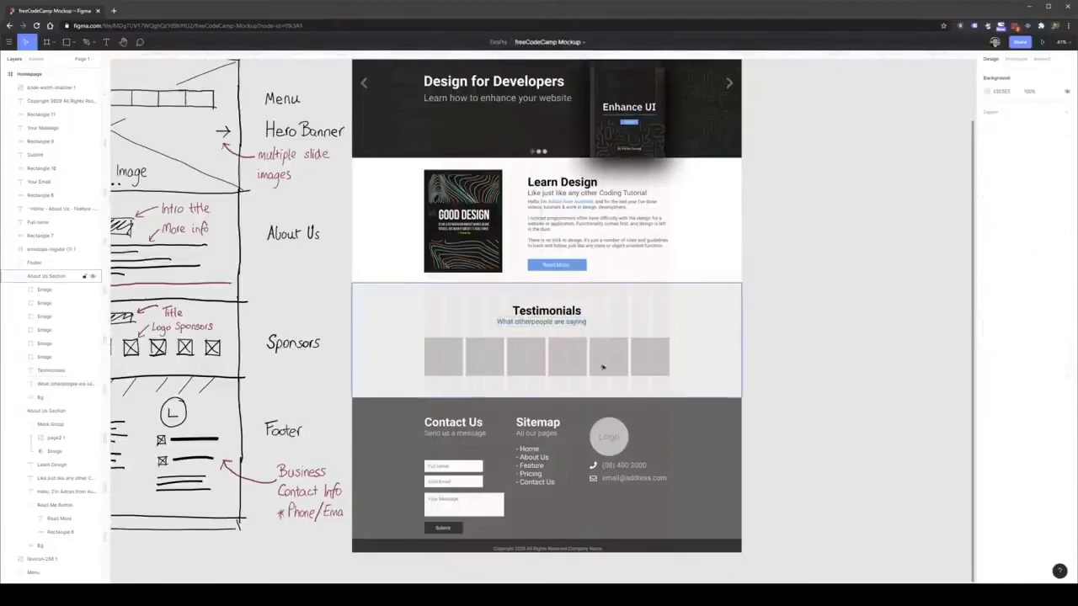
Delete the second, fourth and fifth grey placeholder boxes in the Testimonials section
click(493, 361)
drag(539, 363, 568, 367)
key(Delete)
click(488, 368)
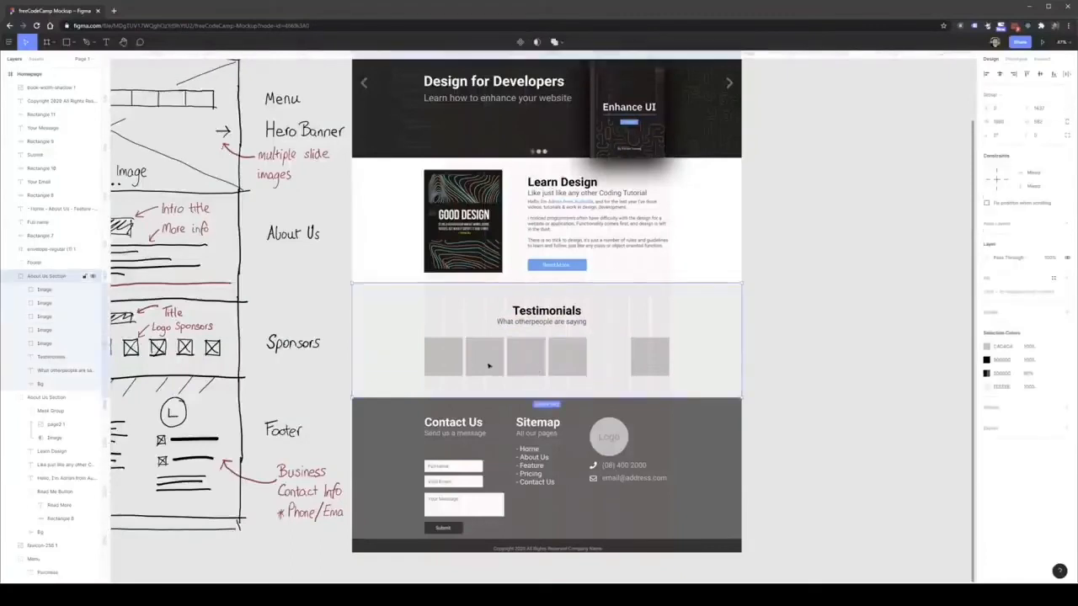
key(Delete)
click(560, 362)
key(Delete)
Widen the three remaining Testimonials placeholders so they span the content columns evenly with narrow gaps between them
click(441, 357)
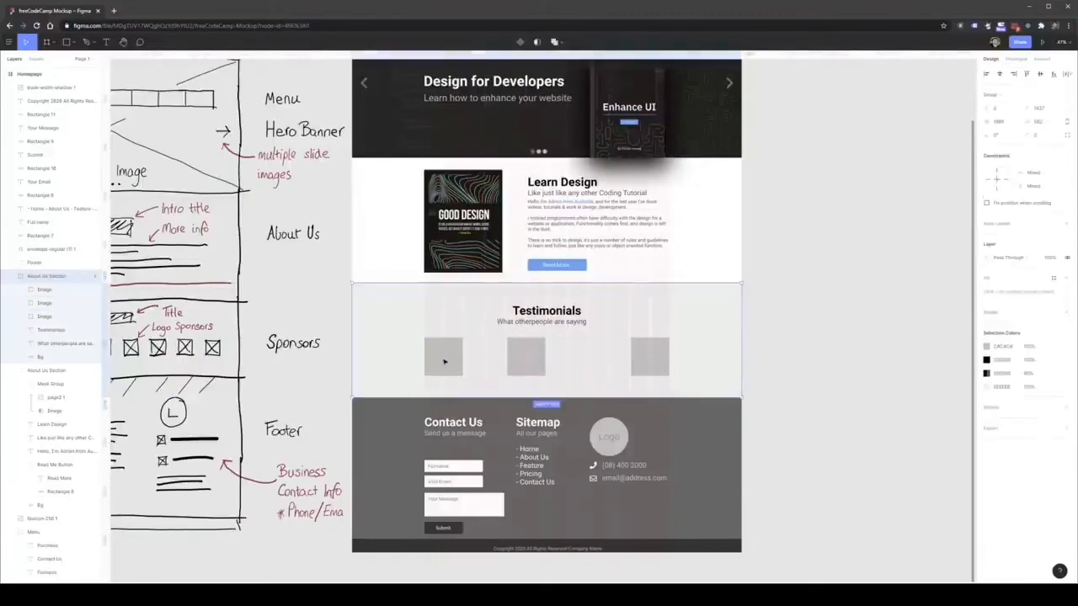
click(452, 360)
drag(465, 358, 587, 363)
click(536, 358)
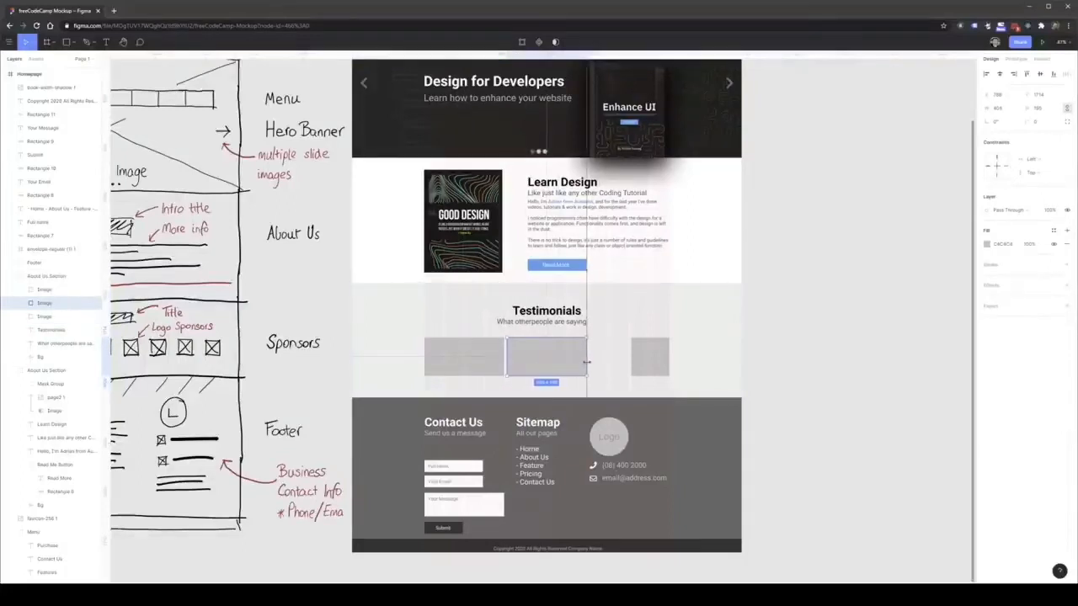
click(636, 361)
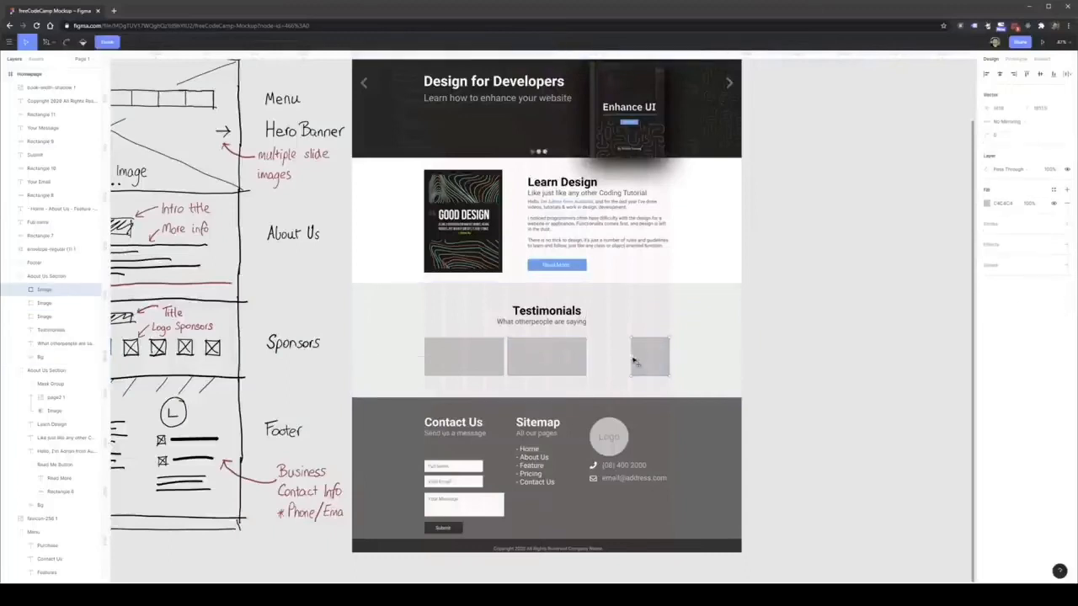
key(Escape)
drag(621, 358, 592, 357)
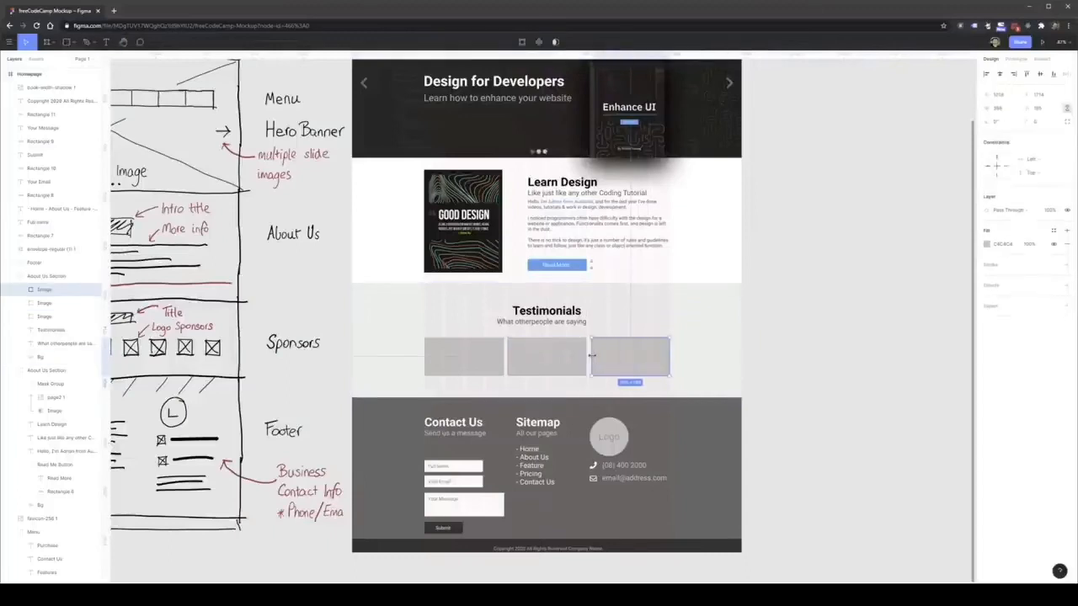
Fill the Testimonials section's background with the light blue sampled from the Read More button
click(522, 383)
scroll(453, 357, down, 1)
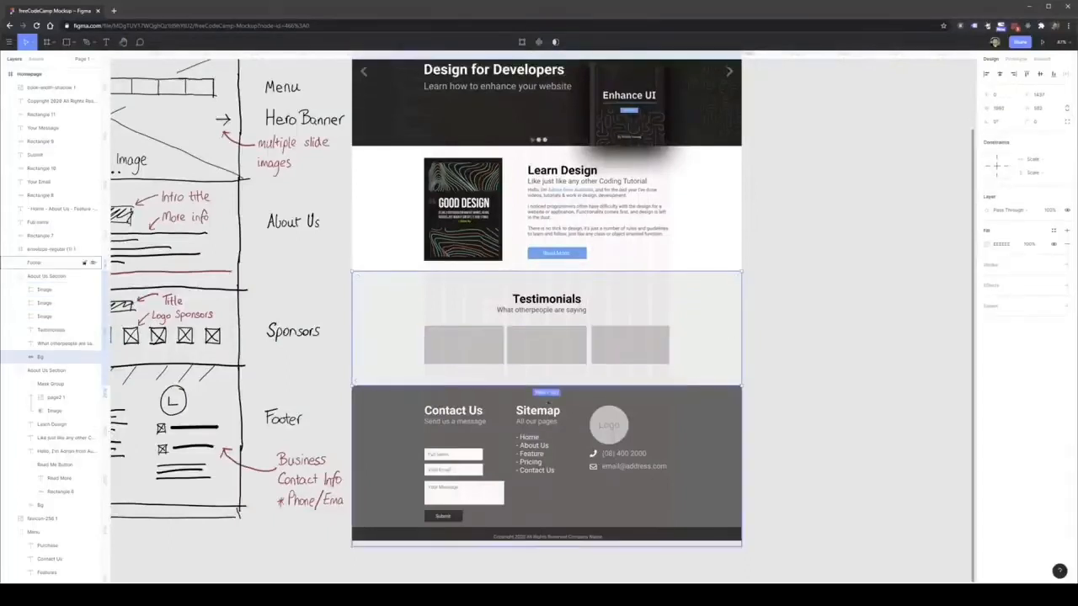
ctrl+scroll(556, 354, up, 3)
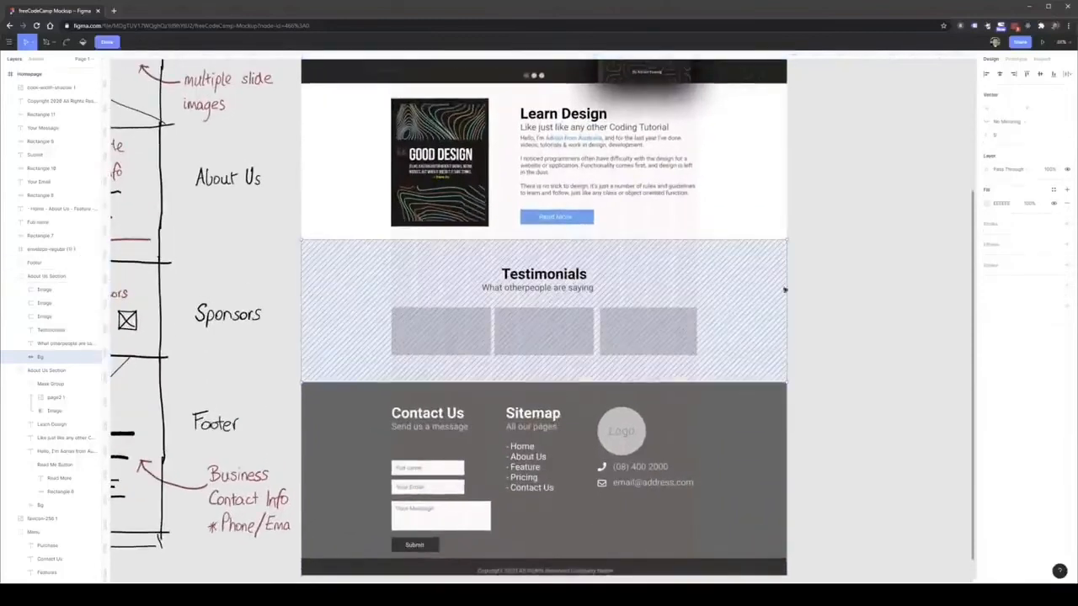
scroll(788, 294, up, 3)
click(987, 244)
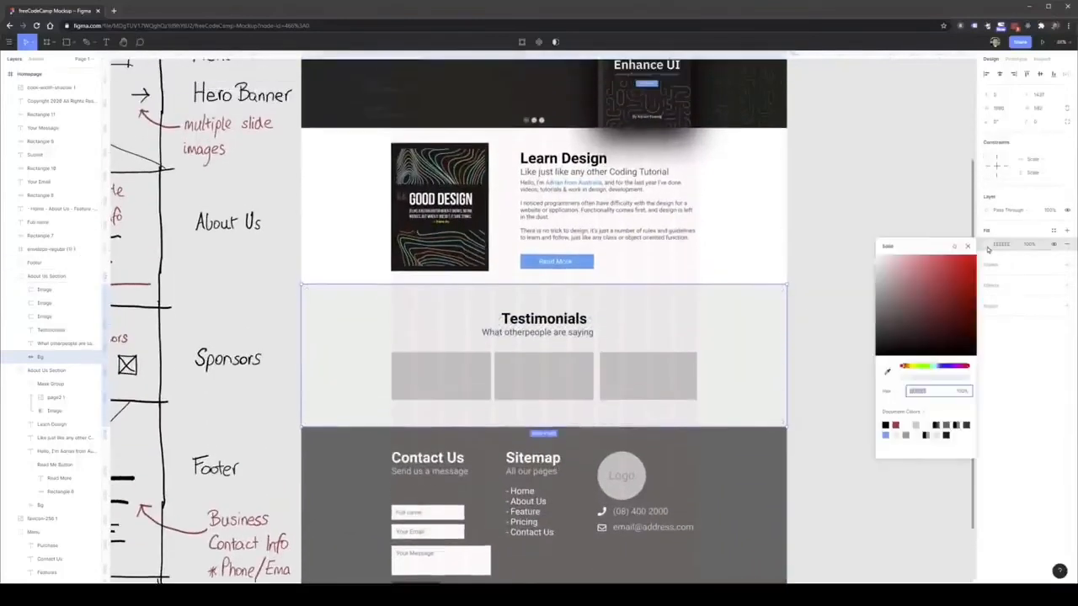
key(i)
click(594, 264)
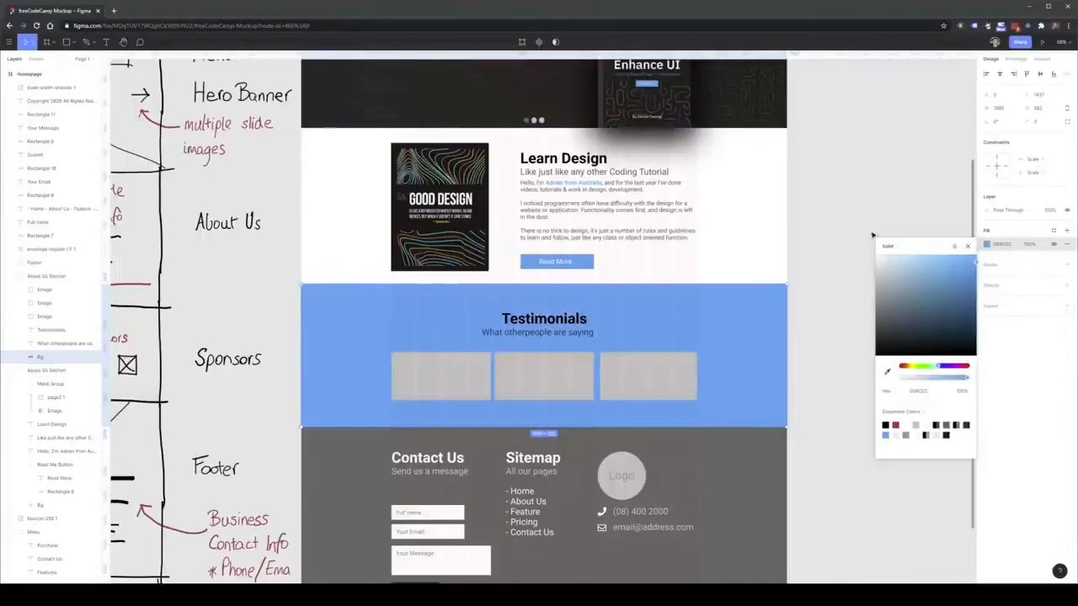
key(Escape)
key(Escape)
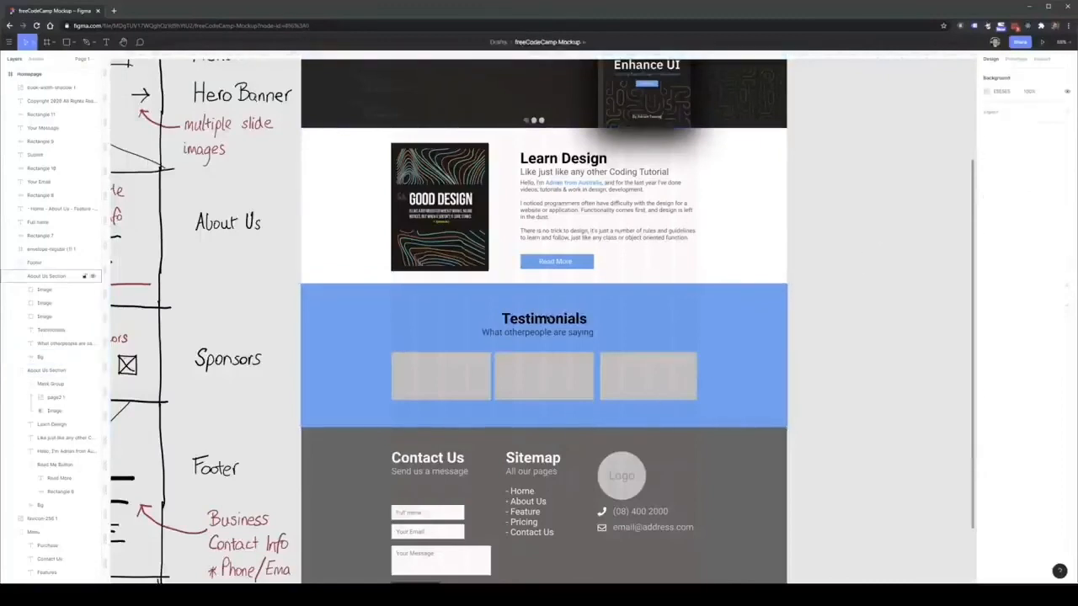
Set the Testimonials heading and its description text to white (FFFFFF)
click(548, 319)
shift+click(539, 333)
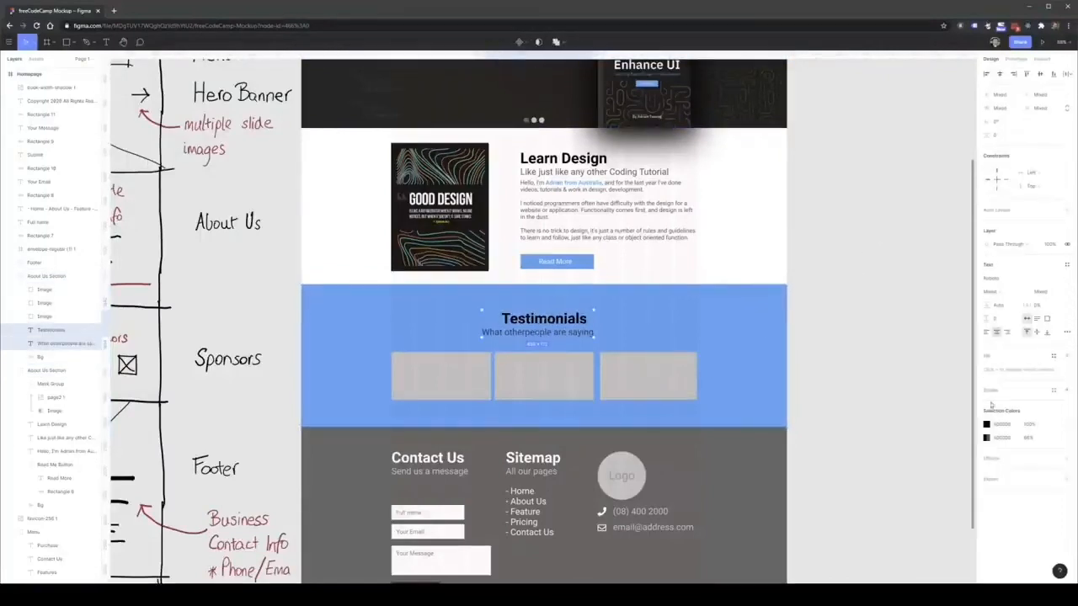
click(987, 425)
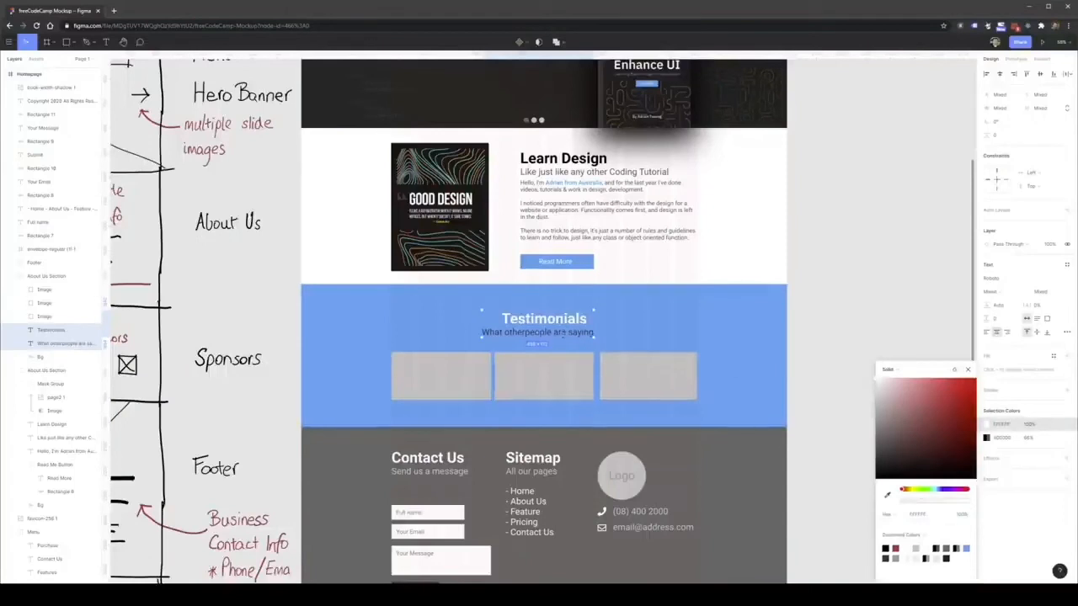
click(496, 334)
click(987, 335)
click(892, 515)
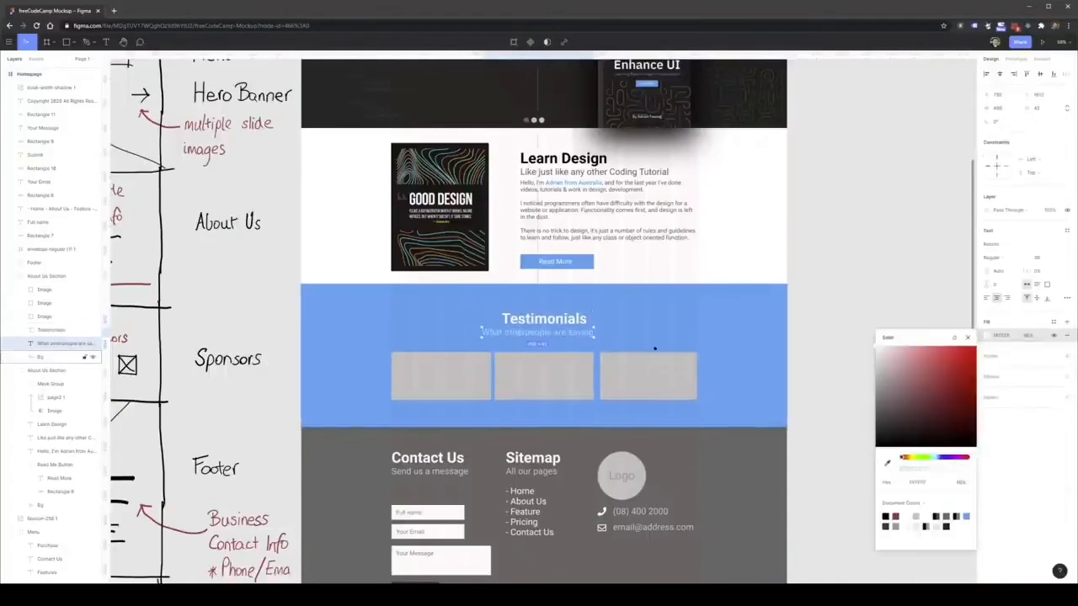
Centre the Testimonials description beneath its heading in the blue section
click(552, 320)
drag(551, 320, 566, 337)
shift+click(543, 333)
click(851, 335)
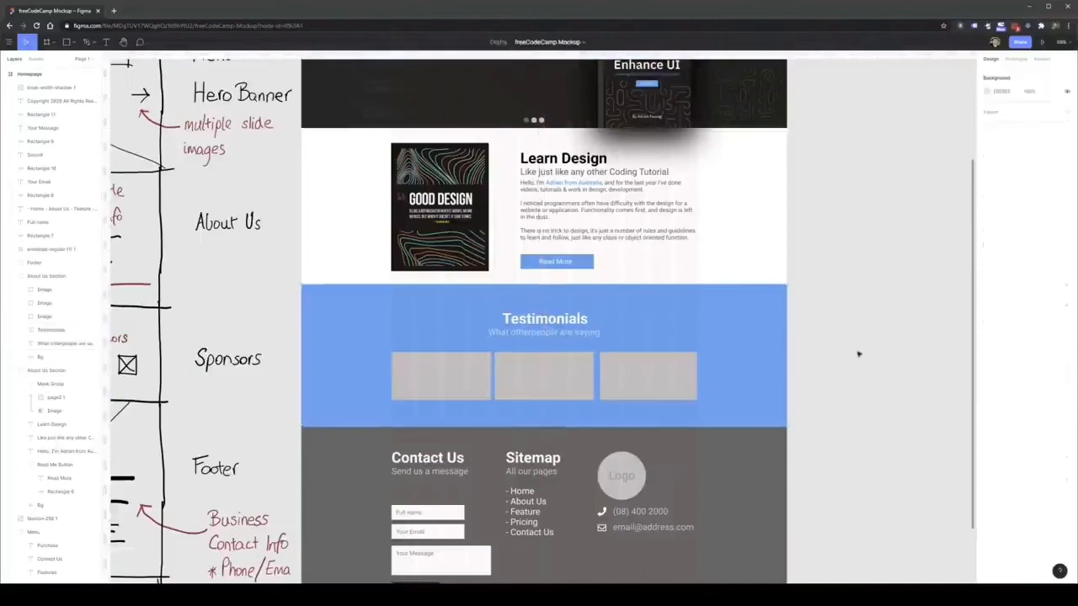
Fill the three grey Testimonials boxes with white (FFFFFF)
click(441, 374)
click(988, 245)
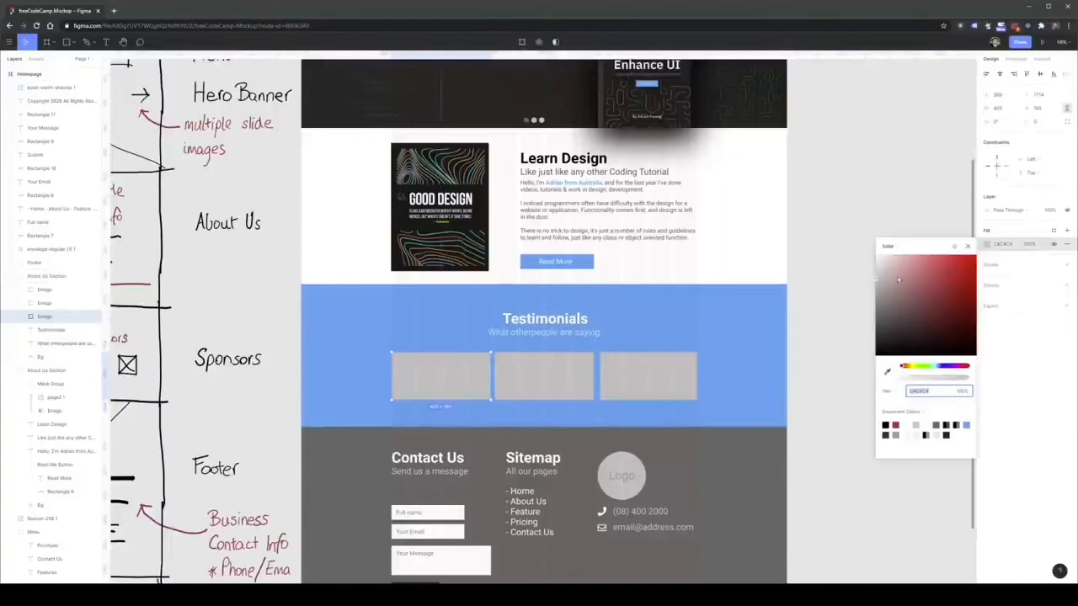
click(539, 380)
drag(898, 280, 818, 216)
click(989, 247)
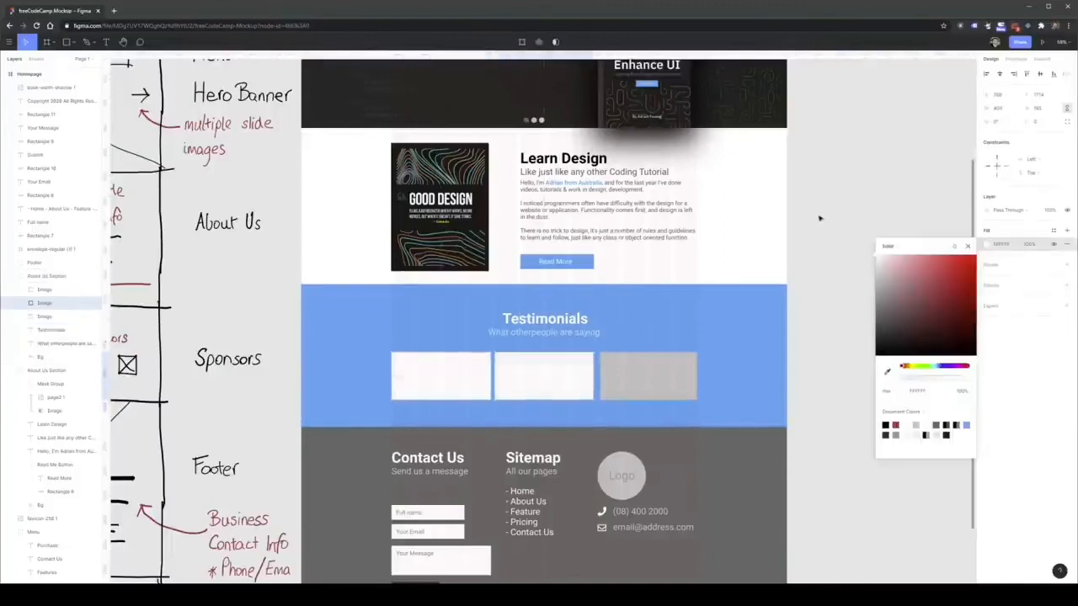
click(643, 388)
click(988, 245)
drag(885, 261, 817, 219)
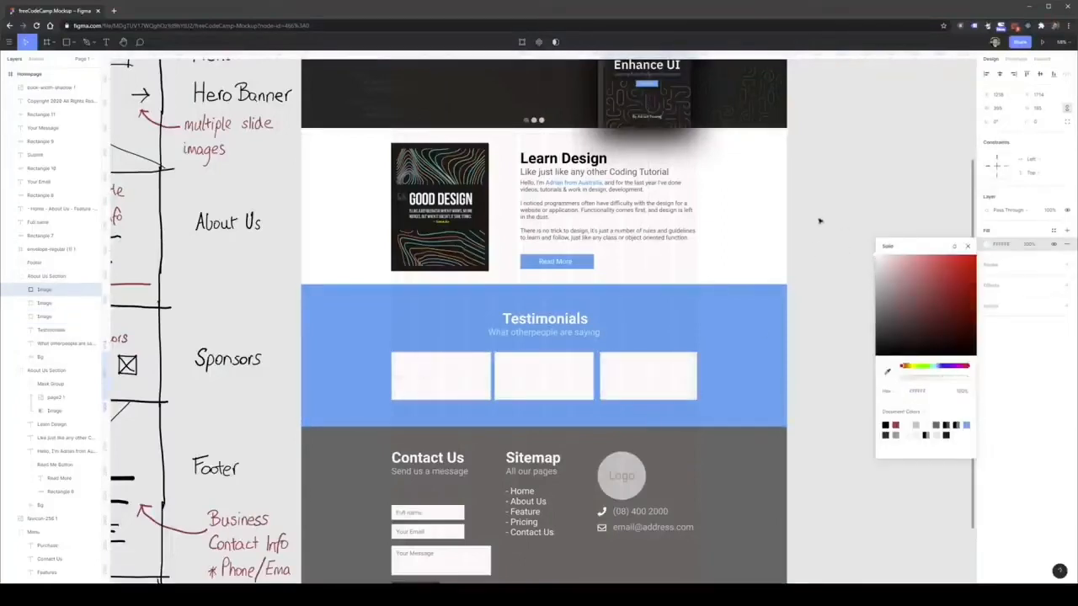
click(837, 231)
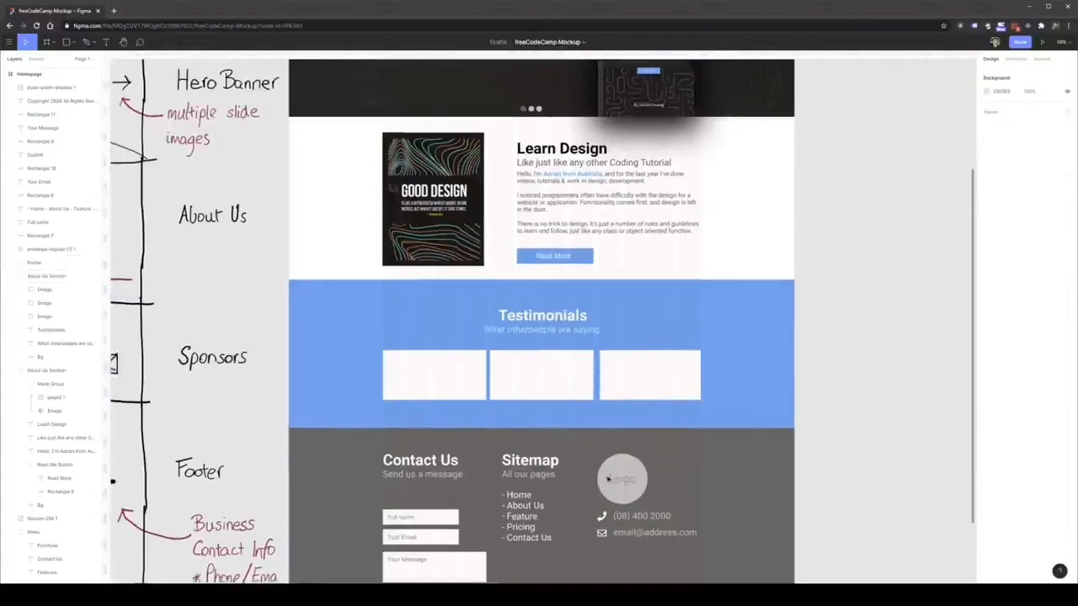
Correct the missing space in the Testimonials description so it reads "What other people are saying"
scroll(614, 474, up, 3)
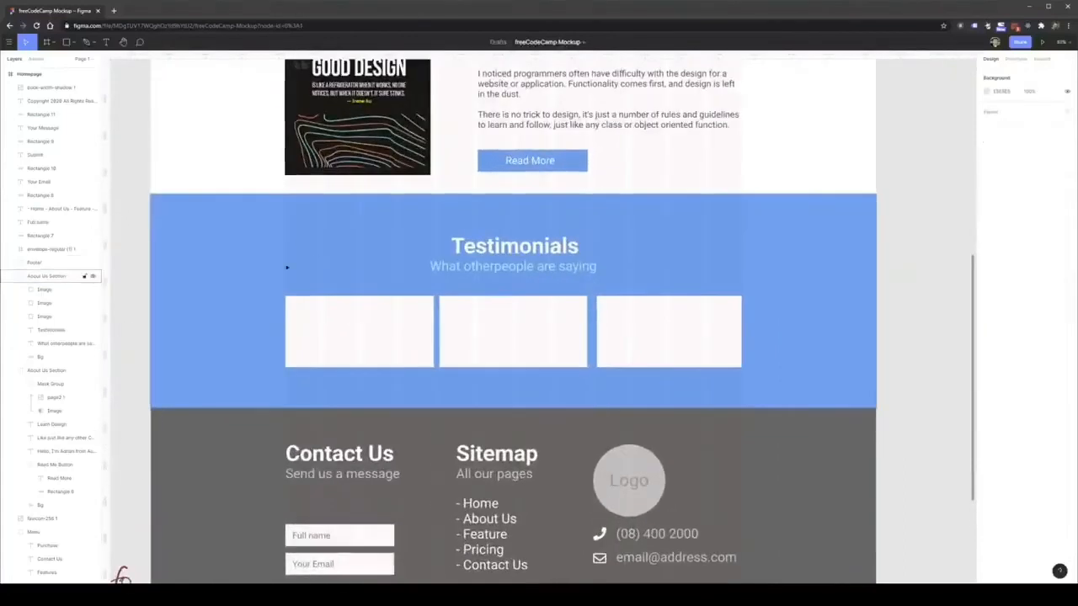
scroll(501, 410, up, 2)
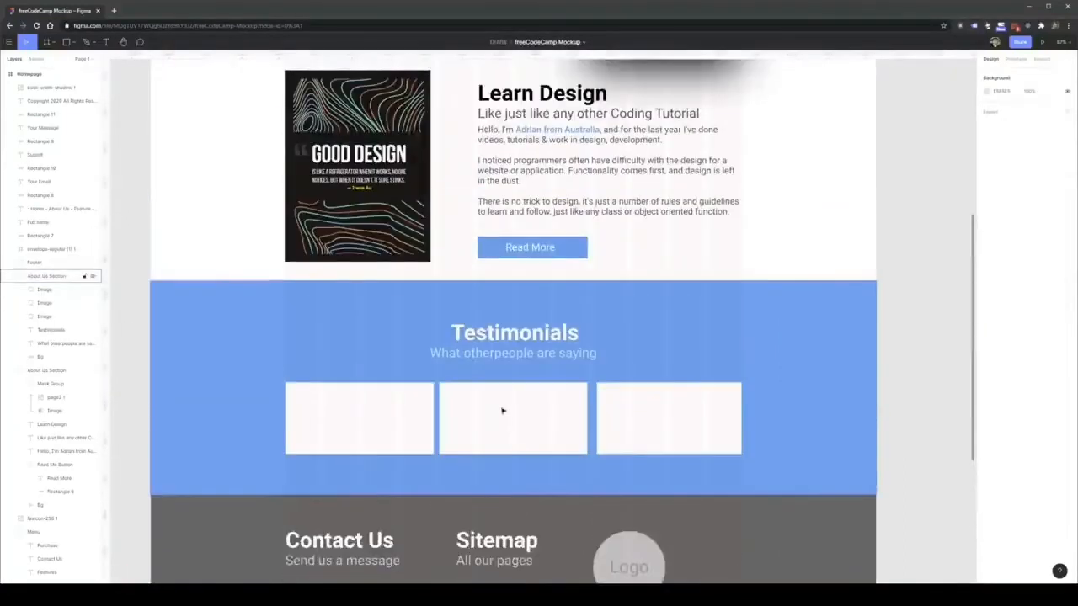
click(492, 354)
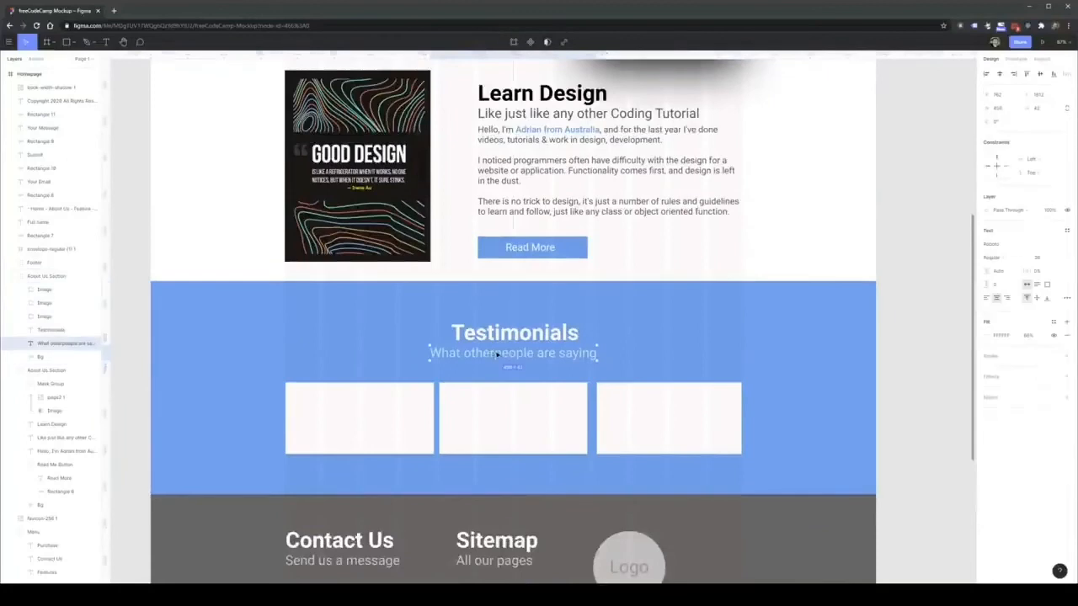
click(825, 329)
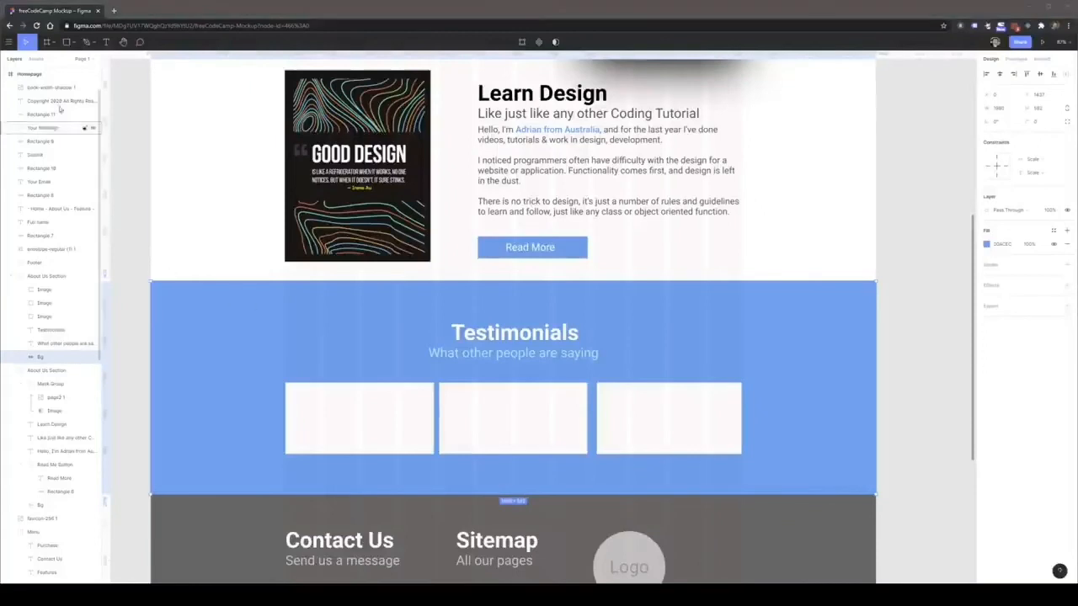
Add a text box inside the first white card with a testimonial about skill in both development and design and videos for Traversy Media
click(111, 43)
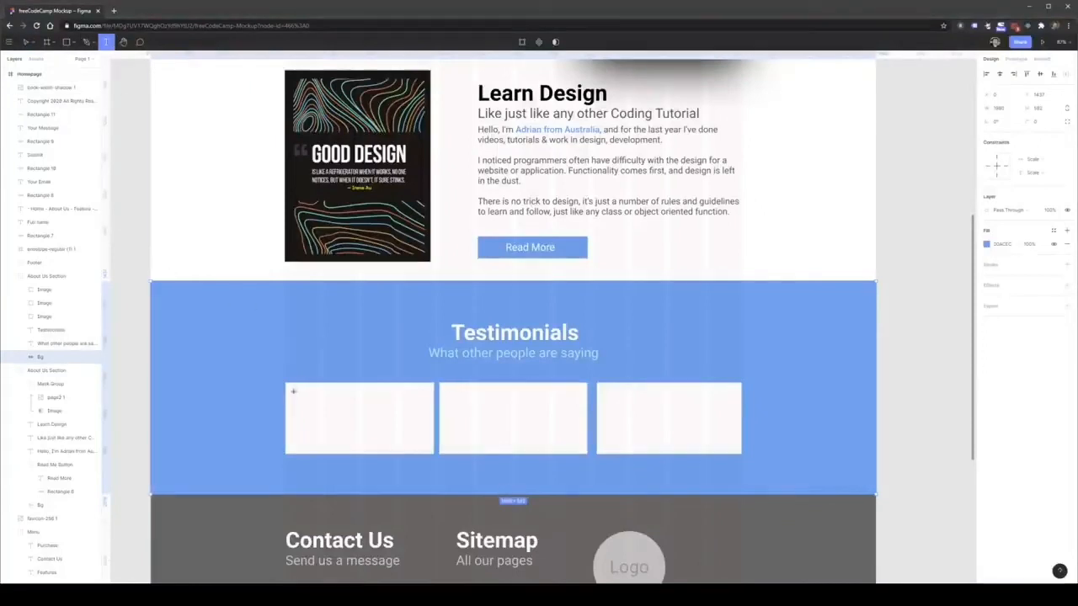
drag(293, 391, 418, 446)
text(Adrian is skilled in both development and design. He has done videos for the Traversy media channel on various topics and even created a mockup of a re-design for the website.)
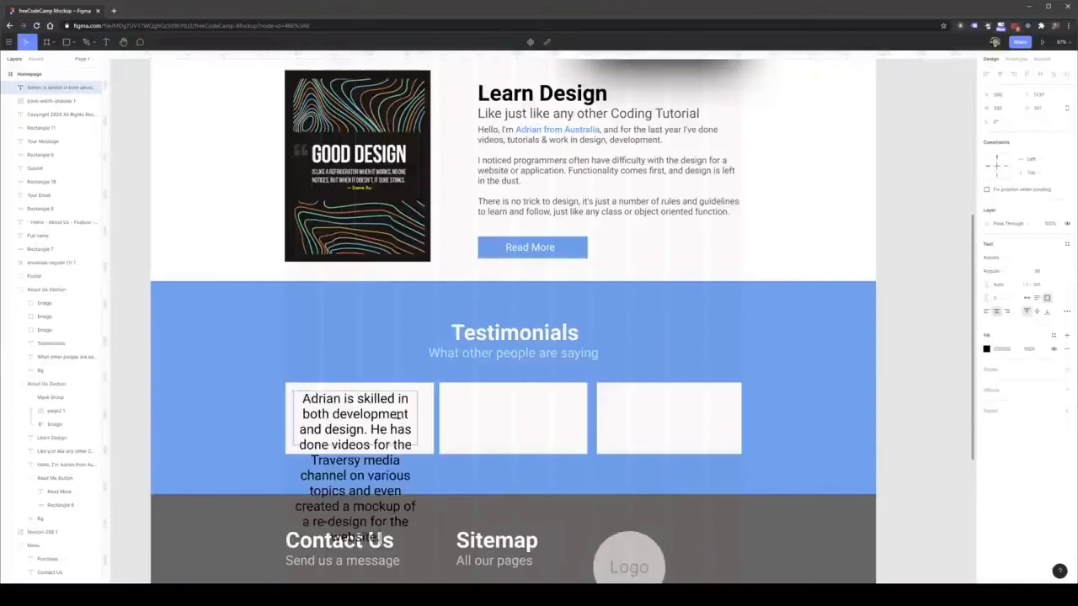
Set the first card's testimonial text to size 18 and lower the opacity of its black fill
key(ctrl+a)
click(1056, 273)
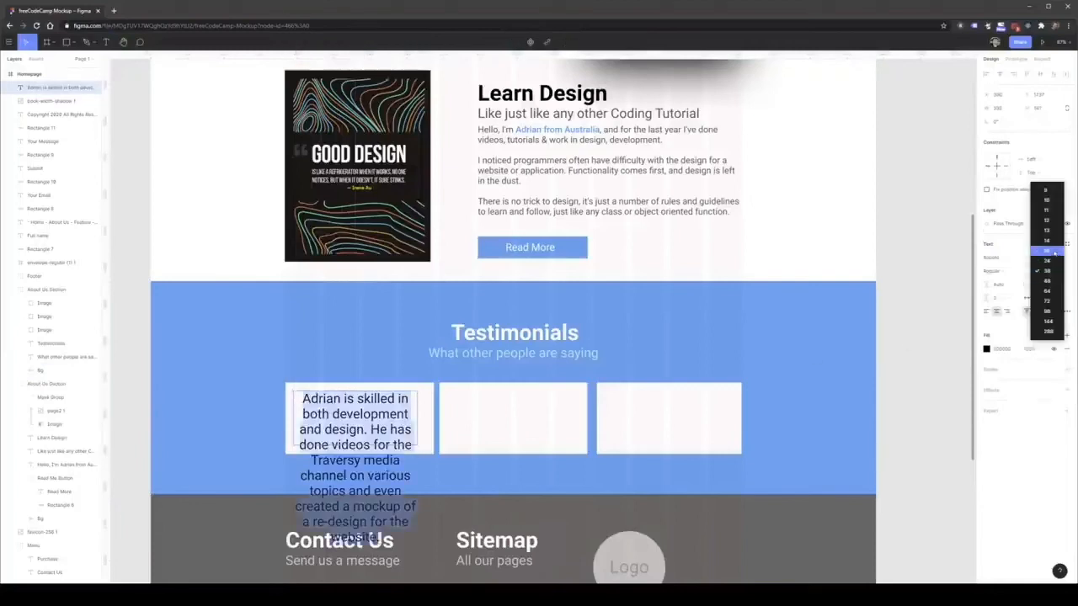
click(1052, 269)
click(340, 401)
key(ctrl+a)
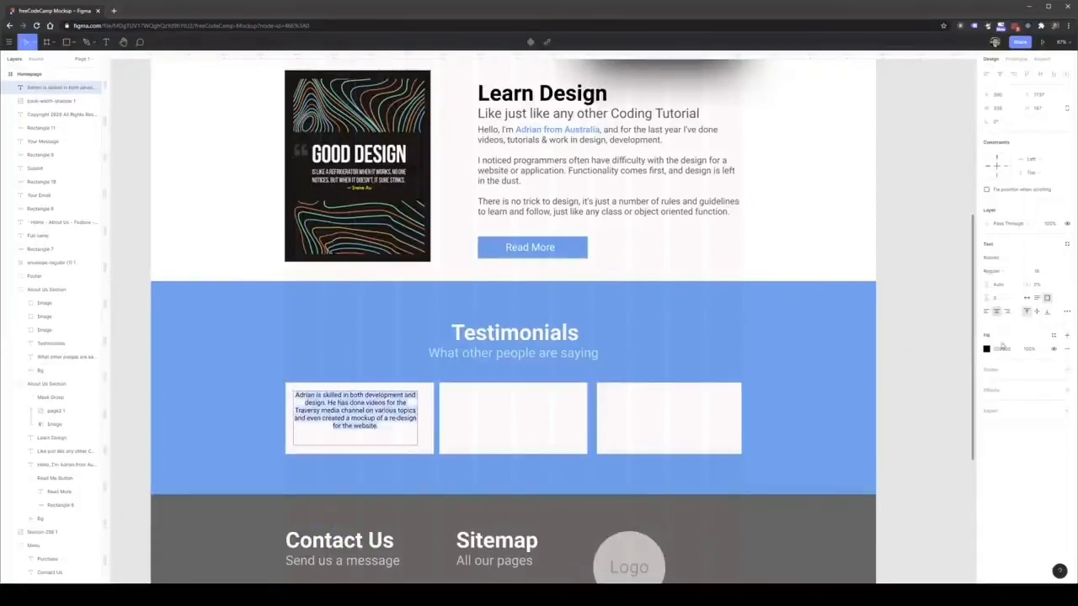
text(80)
key(Return)
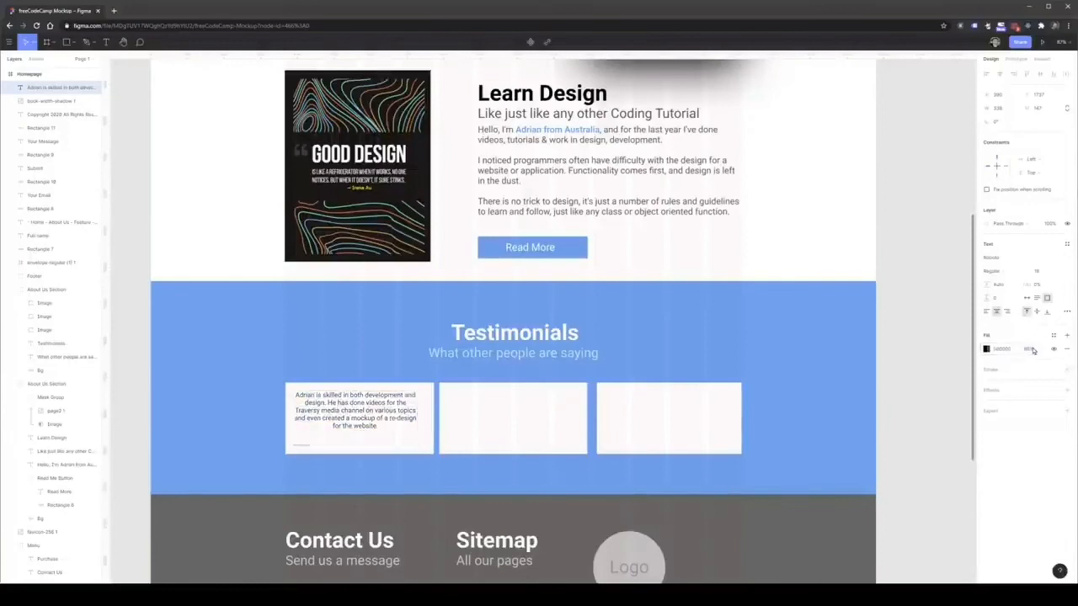
Shorten the testimonial text box to fit its five lines and centre it horizontally in the first card
click(345, 405)
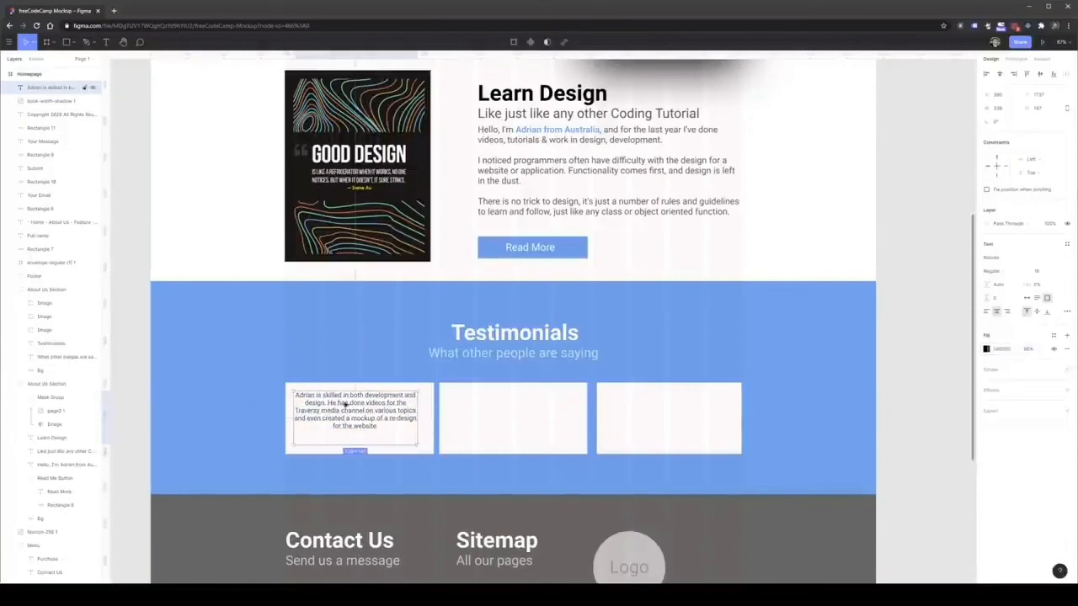
drag(353, 410, 359, 439)
key(Return)
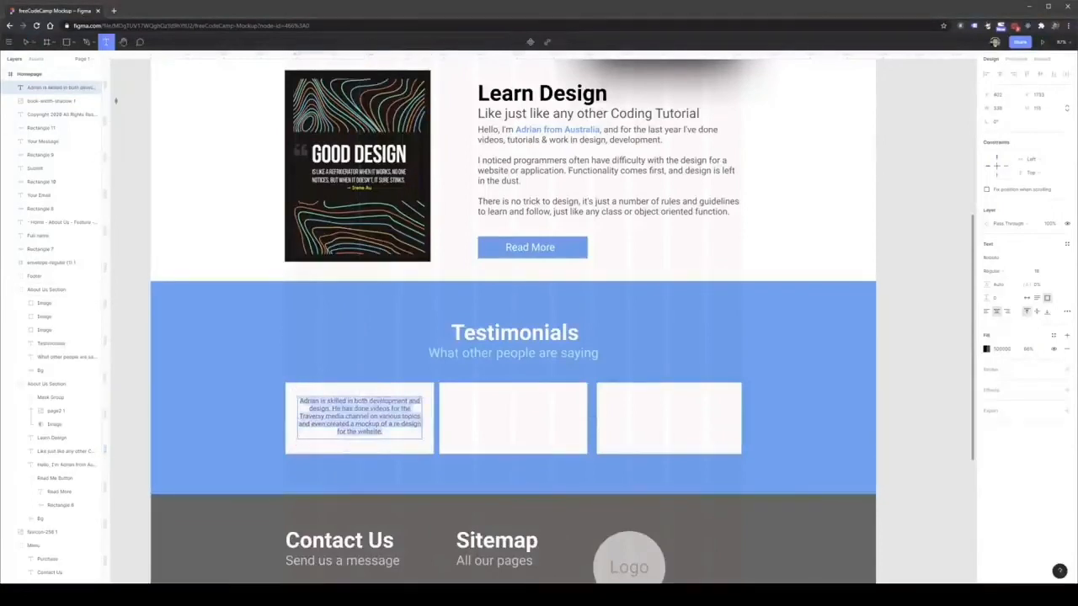
Add the attribution "Traversy Media" in bold, centred below the testimonial in the first card
click(332, 450)
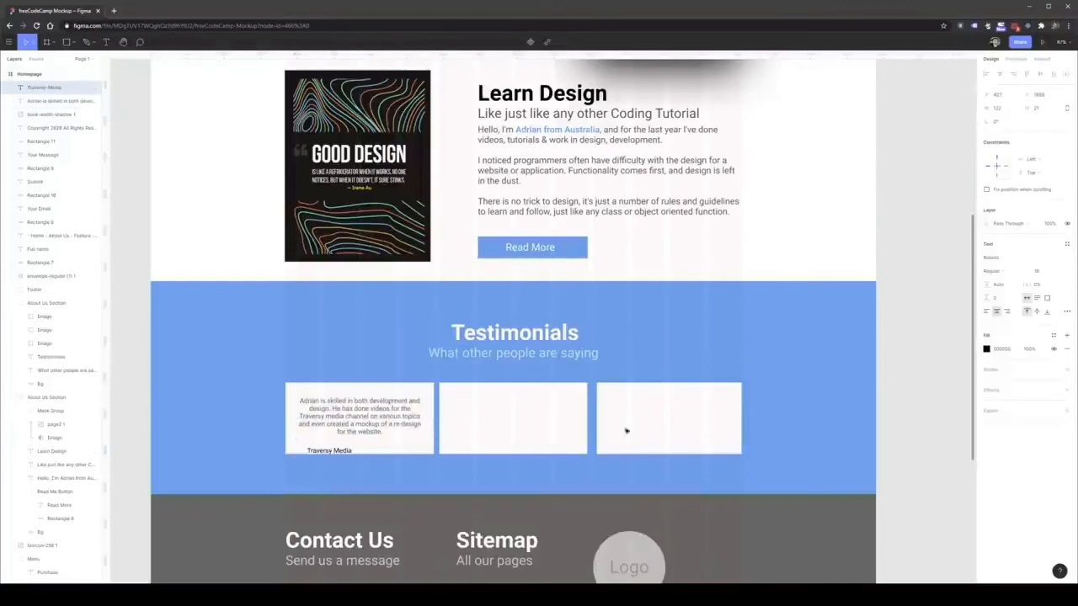
click(1014, 276)
click(1013, 288)
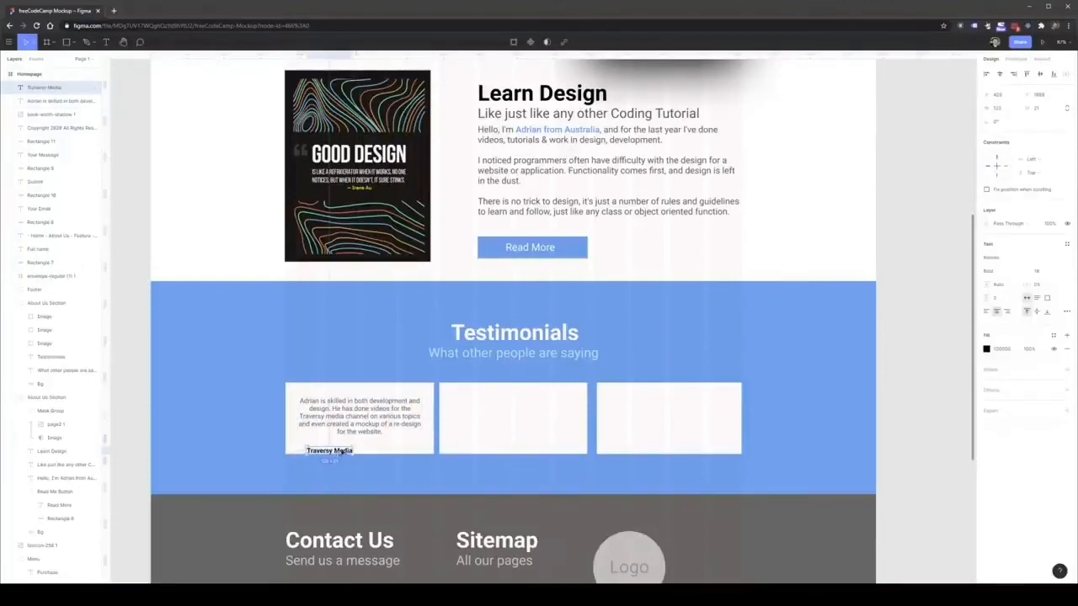
drag(342, 452, 372, 445)
click(460, 484)
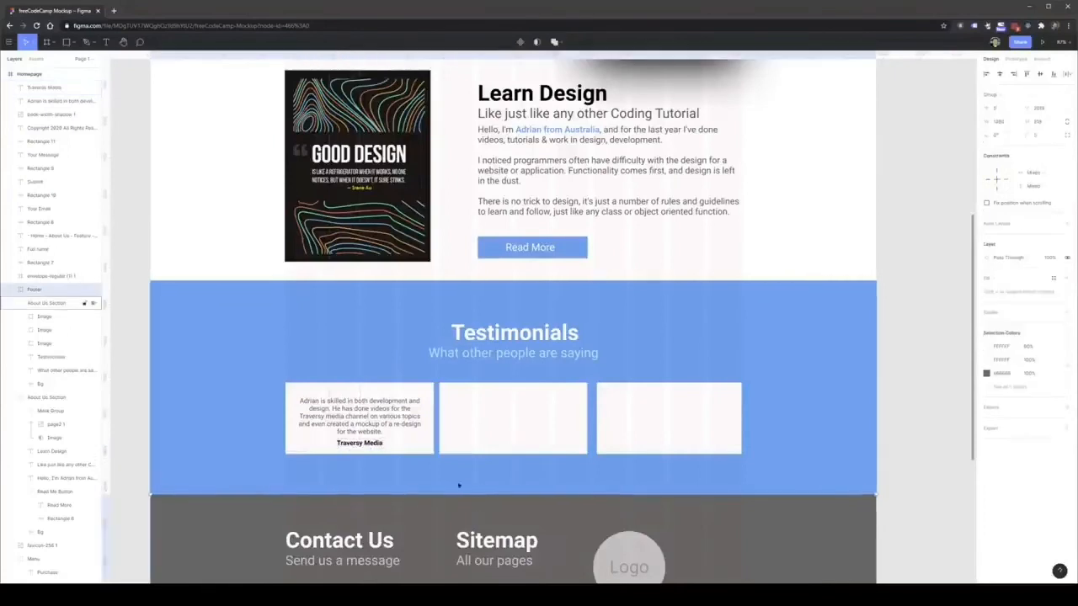
Enclose the first testimonial in quotation marks and copy it with its Traversy Media attribution into the second and third cards
double_click(312, 415)
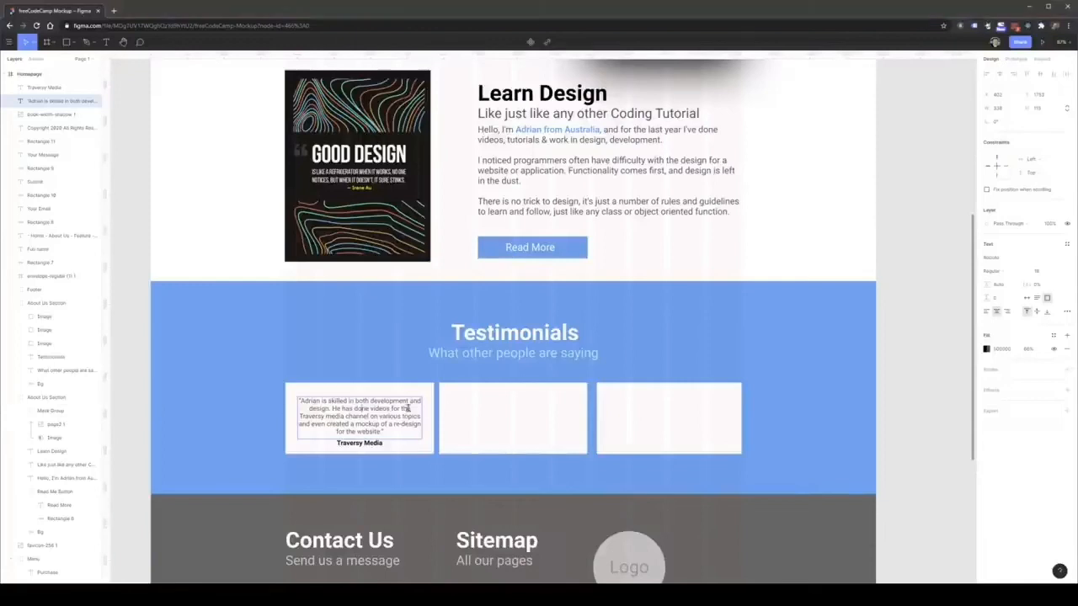
shift+click(362, 443)
drag(372, 429, 679, 423)
Nudge the second card's testimonial and attribution together so they sit centred in the card
click(529, 421)
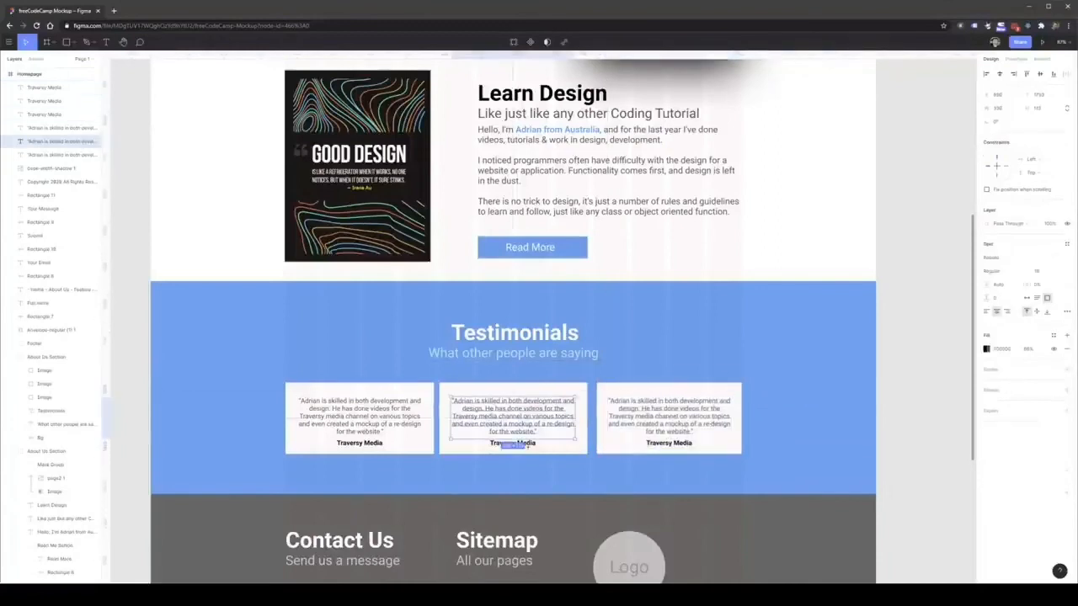
shift+click(529, 444)
drag(530, 425, 532, 426)
Move the testimonials and attributions of all three cards up slightly to balance the vertical spacing
click(395, 421)
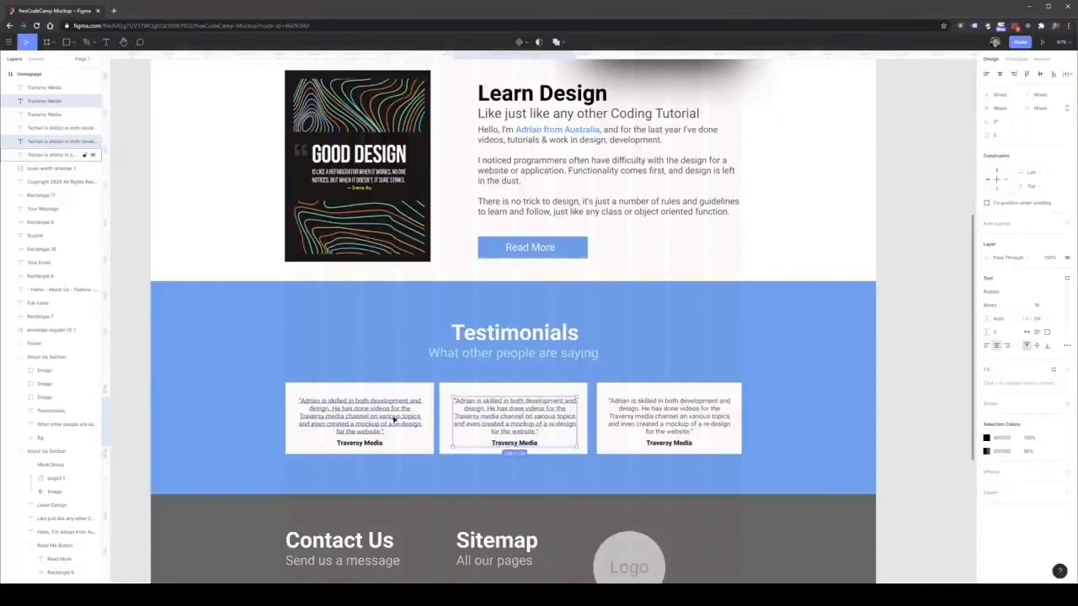
shift+click(360, 442)
shift+click(526, 418)
shift+click(664, 423)
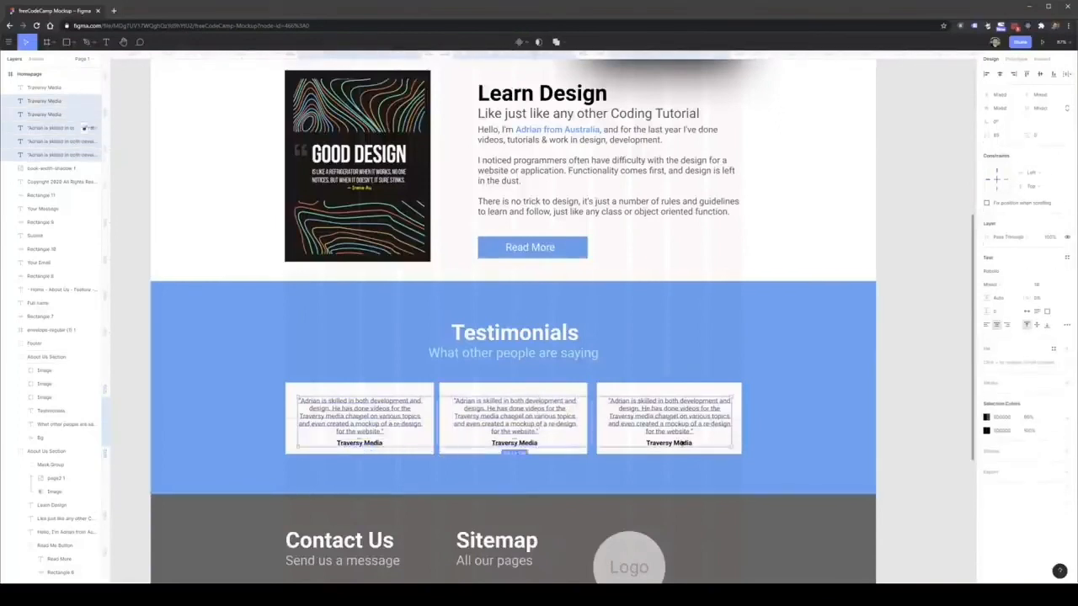
shift+click(674, 442)
drag(702, 421, 705, 420)
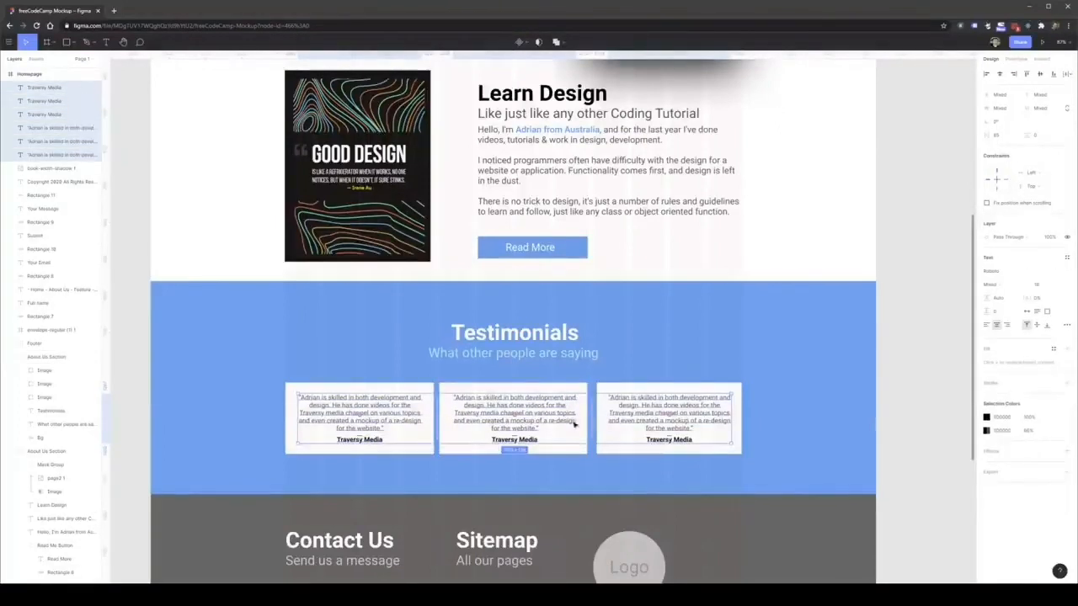
click(342, 364)
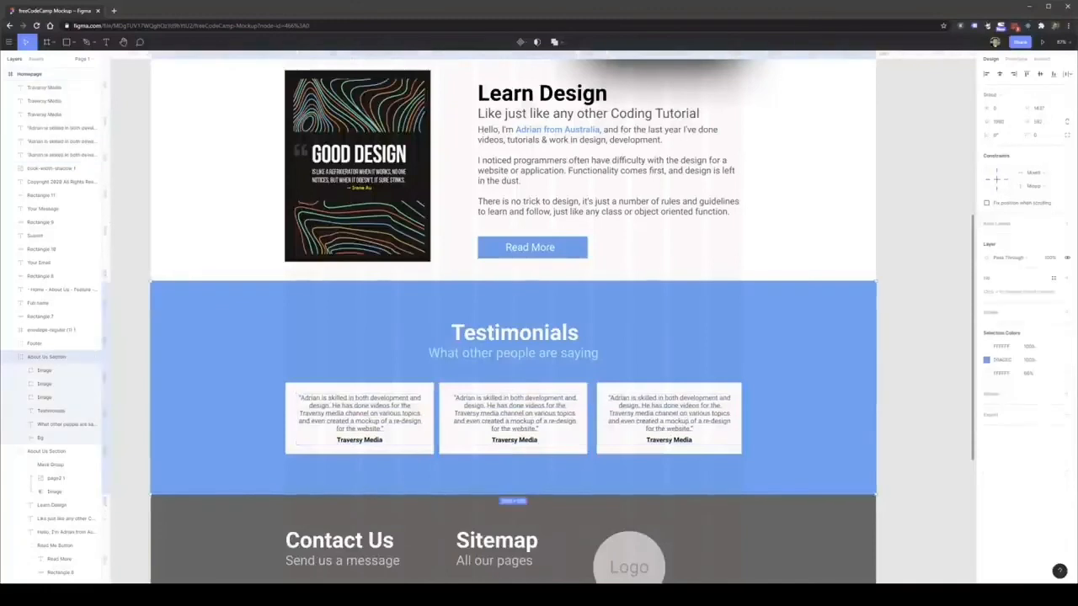
Replace the second card's quote with one about being well spoken and distilling complex topics, ending it at "his design skills are so good."
click(513, 421)
double_click(513, 421)
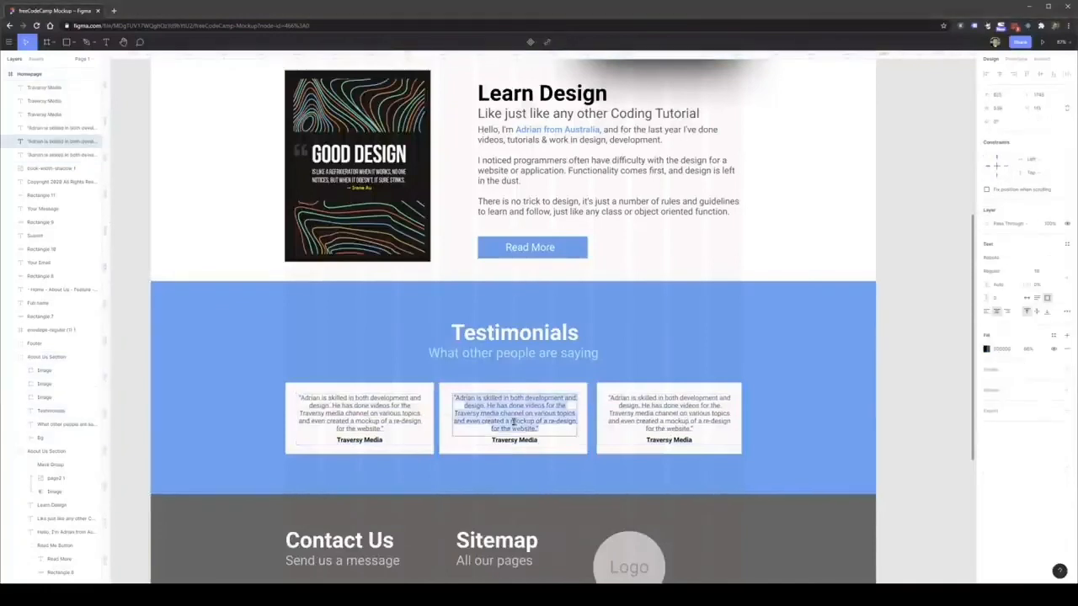
text("Adrian is one of the most well spoken people I know. His ability to distill complex topics into easy to understand parts makes learning easy and fun. On top of that his design skills are so good. I wish I could design half as well as him.")
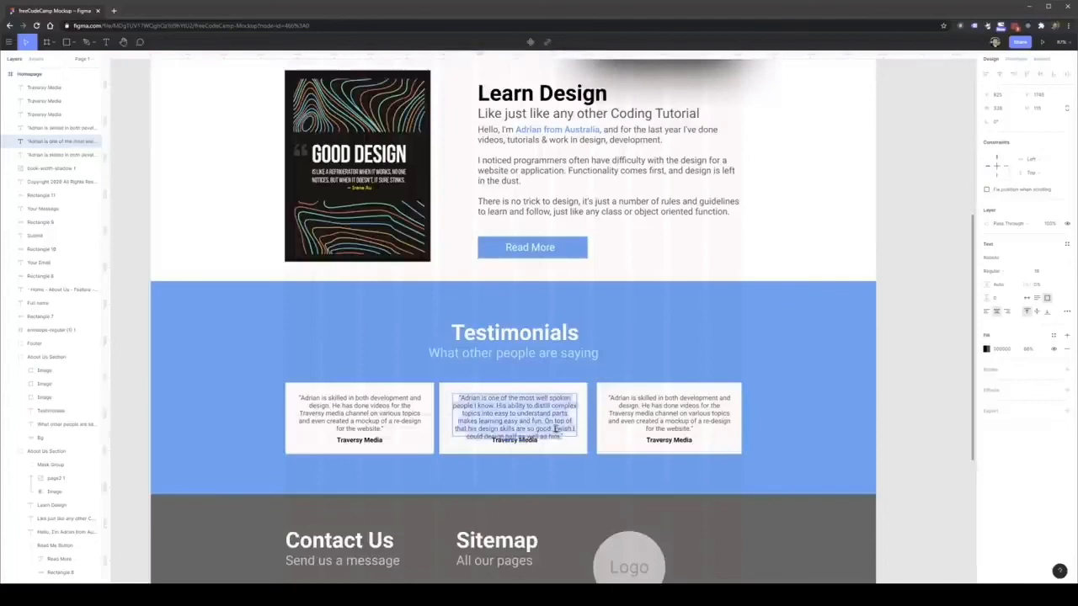
drag(553, 429, 568, 454)
key(BackSpace)
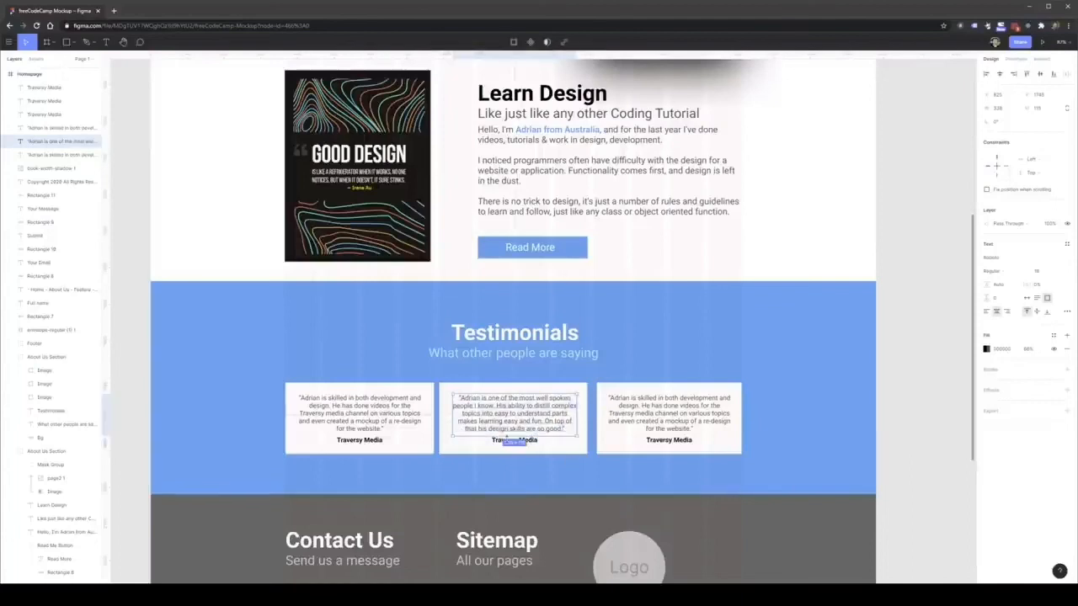
Change the second card's attribution to "Web Dev Simplified"
click(515, 440)
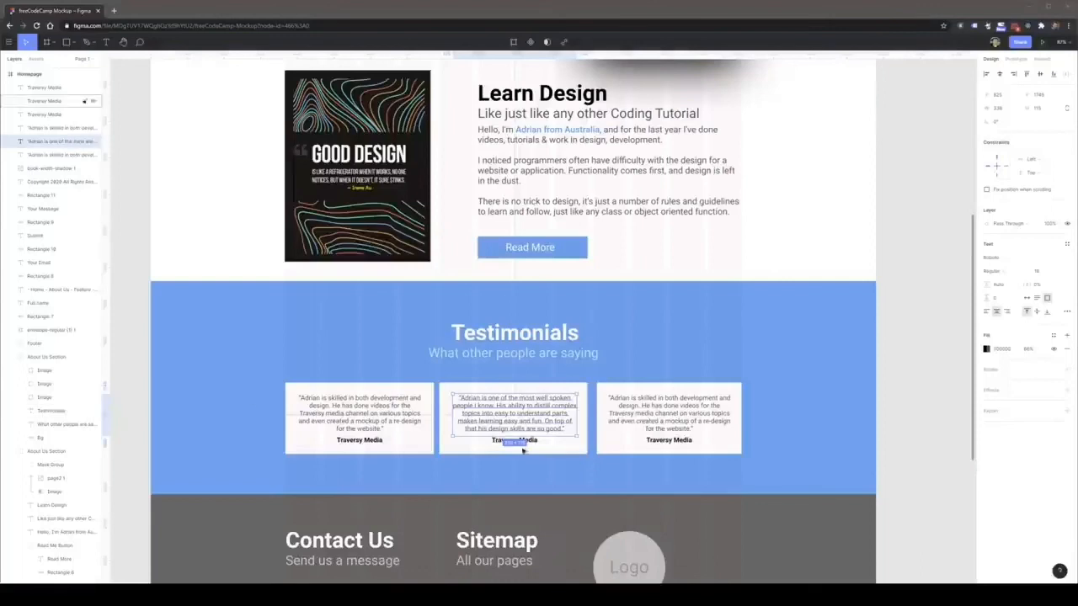
double_click(534, 441)
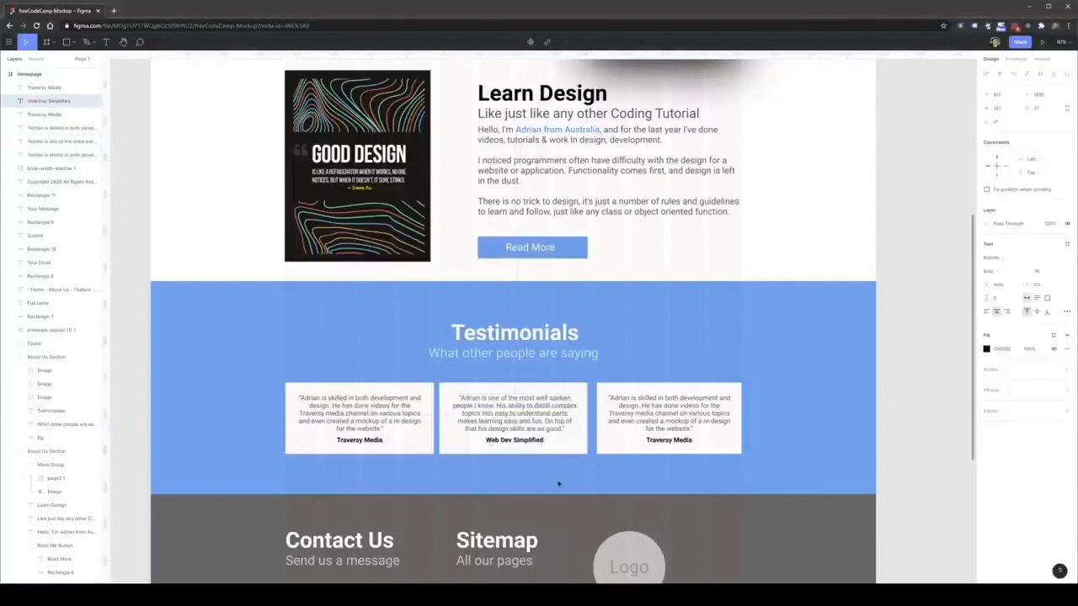
click(767, 412)
Replace the third card's quote with one beginning "It's very hard these days to find someone who understands both the technical side of development"
scroll(767, 412, down, 1)
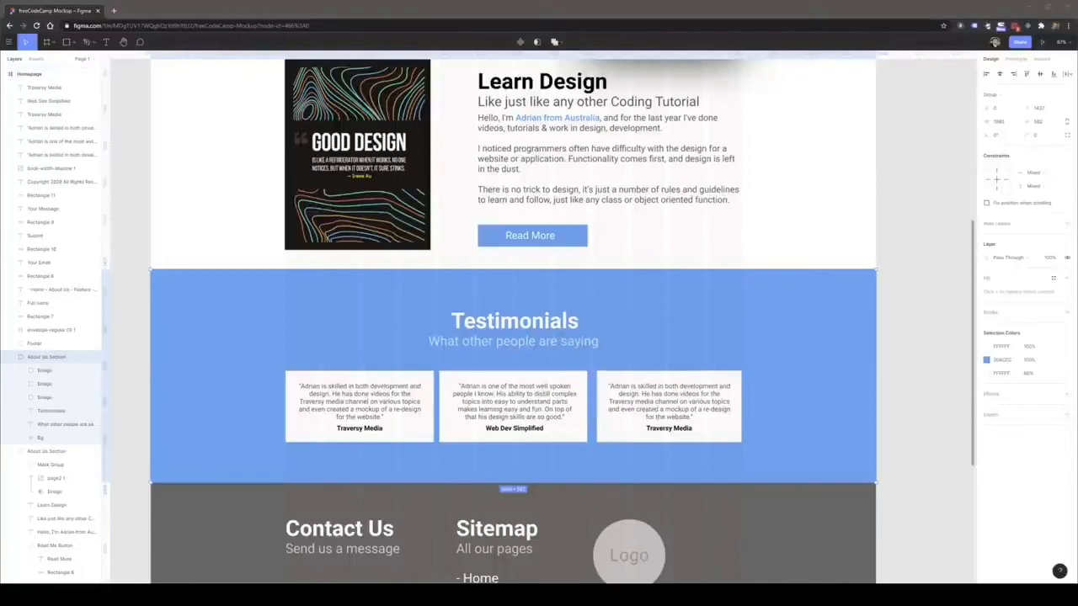
double_click(669, 401)
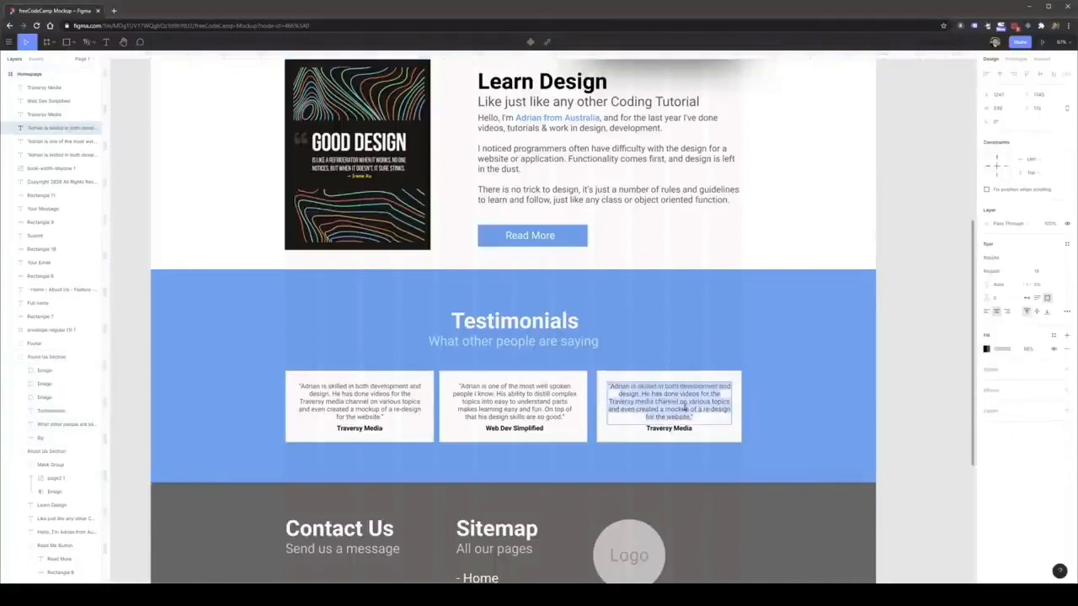
text(It's very hard these days to find someone who understands both the technical side of development just as well as the UI/UX aspect. Adrian is one of them, he's a great person to learn from.)
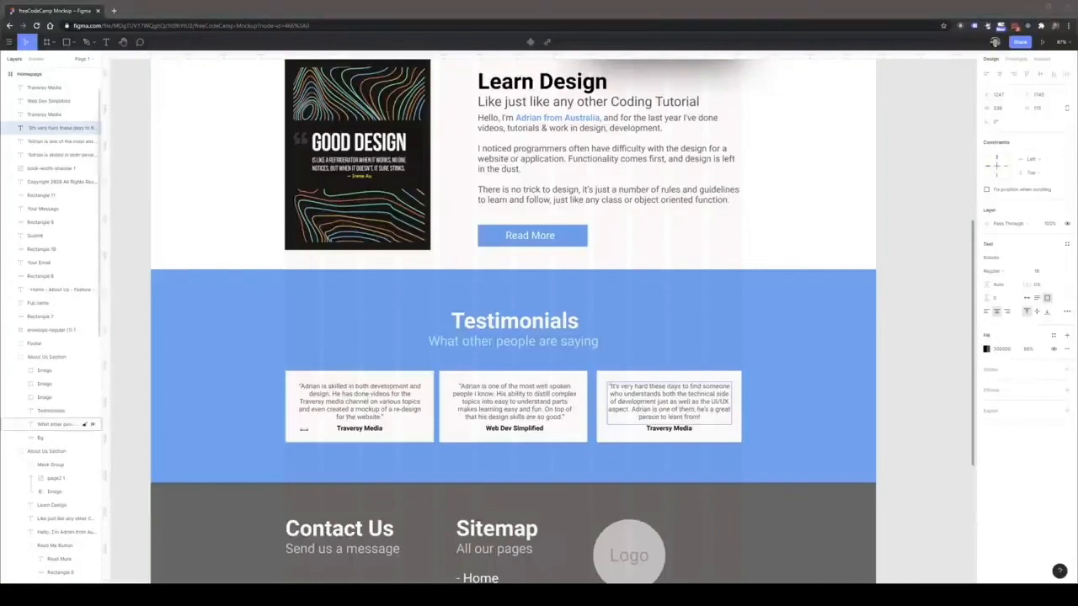
Change the third card's attribution to "DevEd"
click(678, 430)
text(DevEd)
click(701, 417)
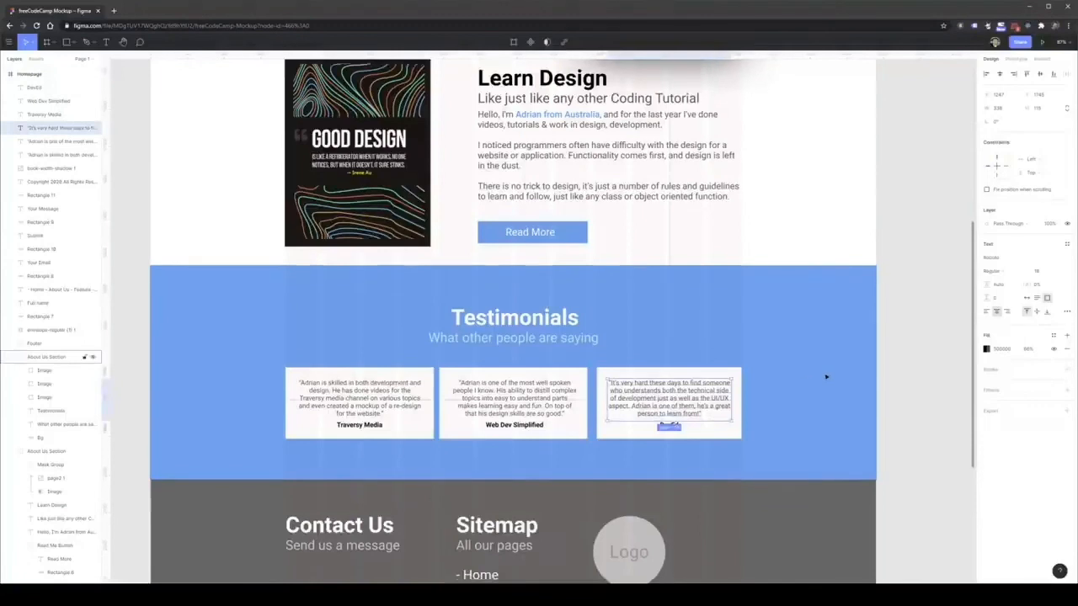
click(828, 375)
scroll(824, 383, down, 1)
scroll(824, 383, up, 2)
scroll(817, 392, down, 5)
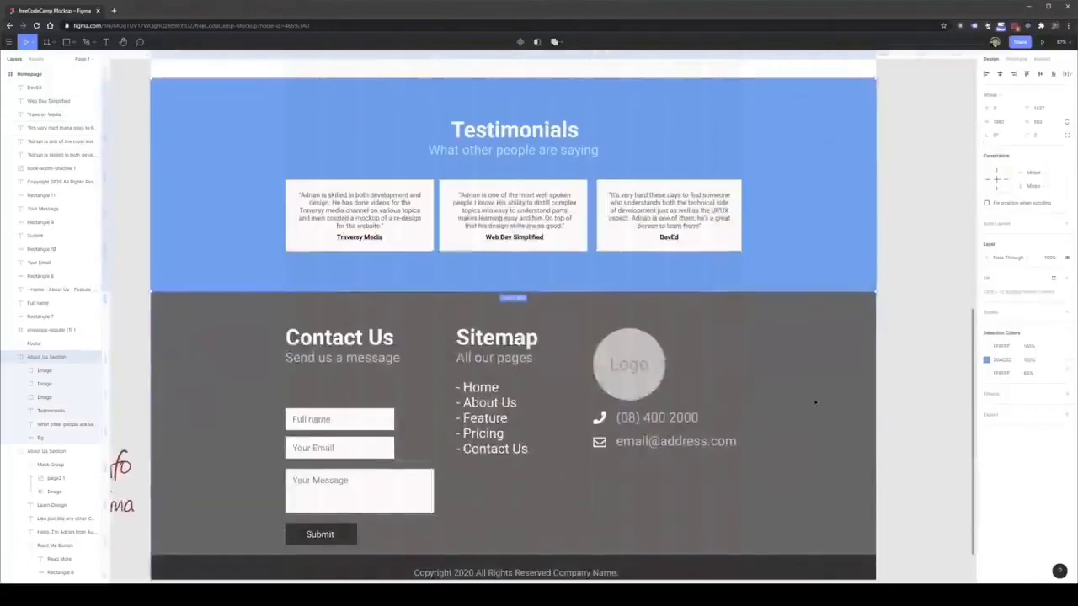
Recolour the footer background with the dark grey sampled from the hero banner
click(808, 357)
scroll(814, 358, down, 1)
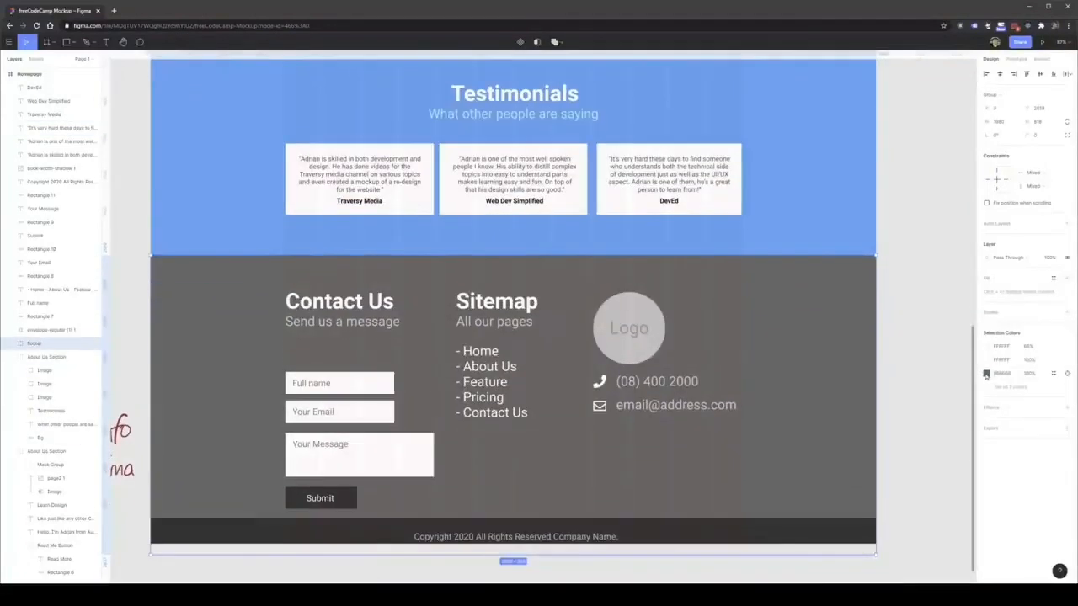
click(986, 373)
drag(880, 438, 842, 501)
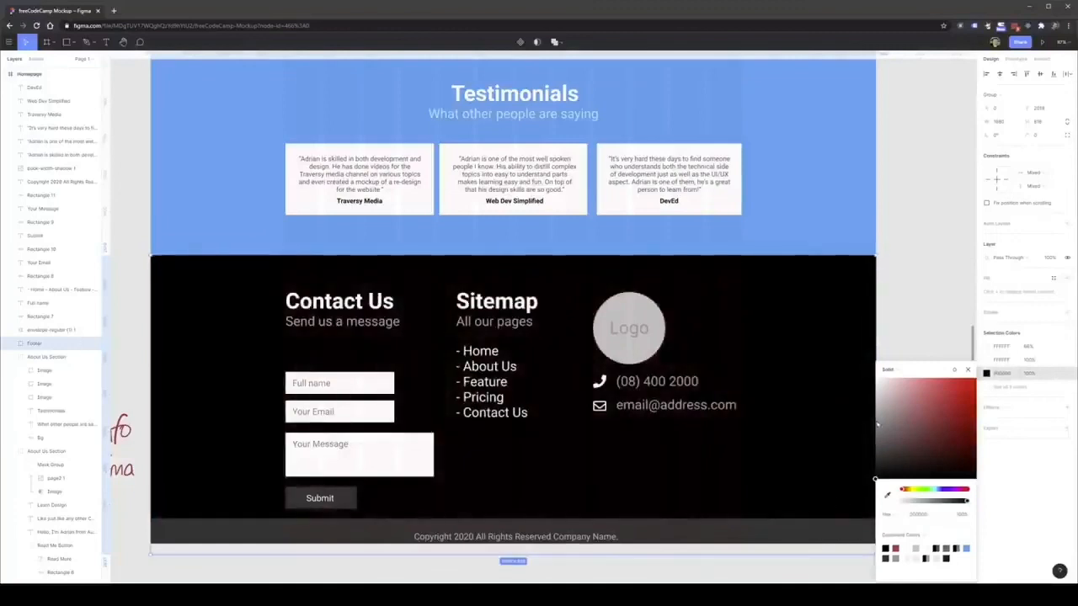
ctrl+scroll(751, 435, down, 3)
scroll(800, 412, up, 10)
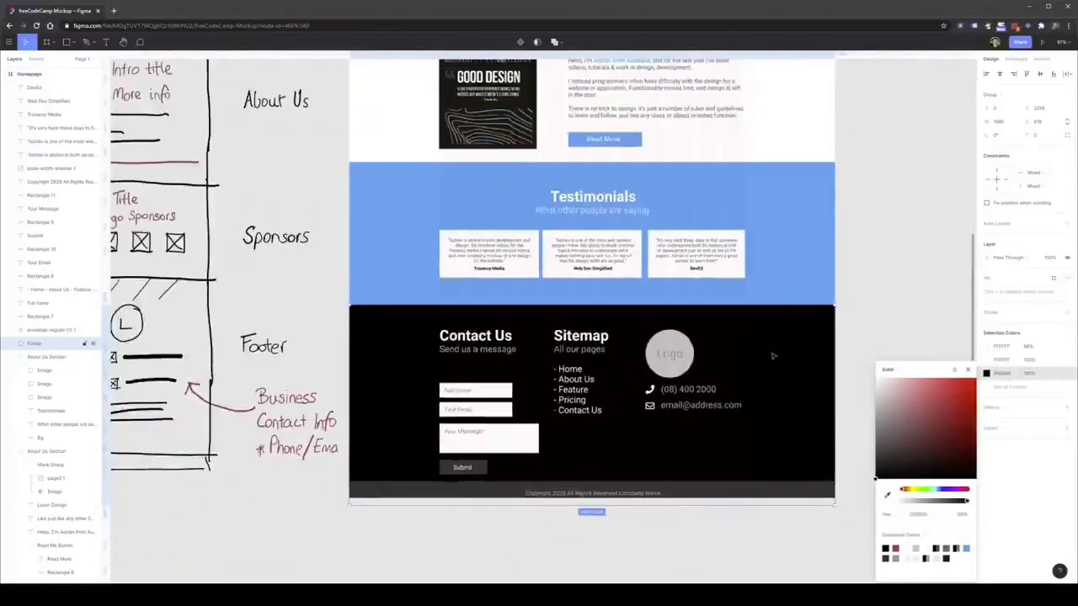
scroll(854, 396, down, 1)
key(i)
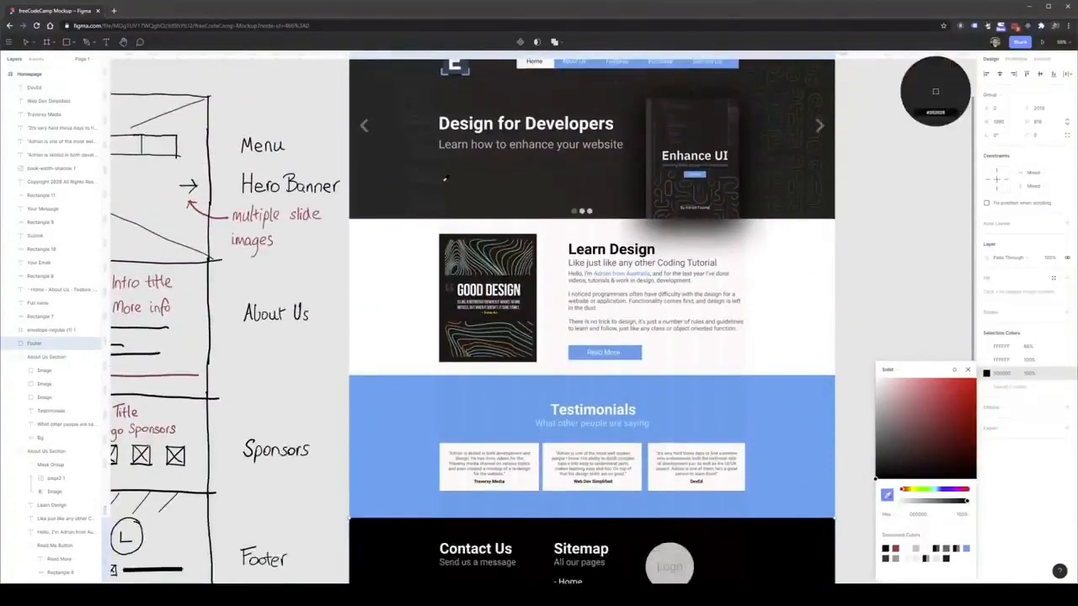
click(376, 175)
scroll(728, 362, down, 3)
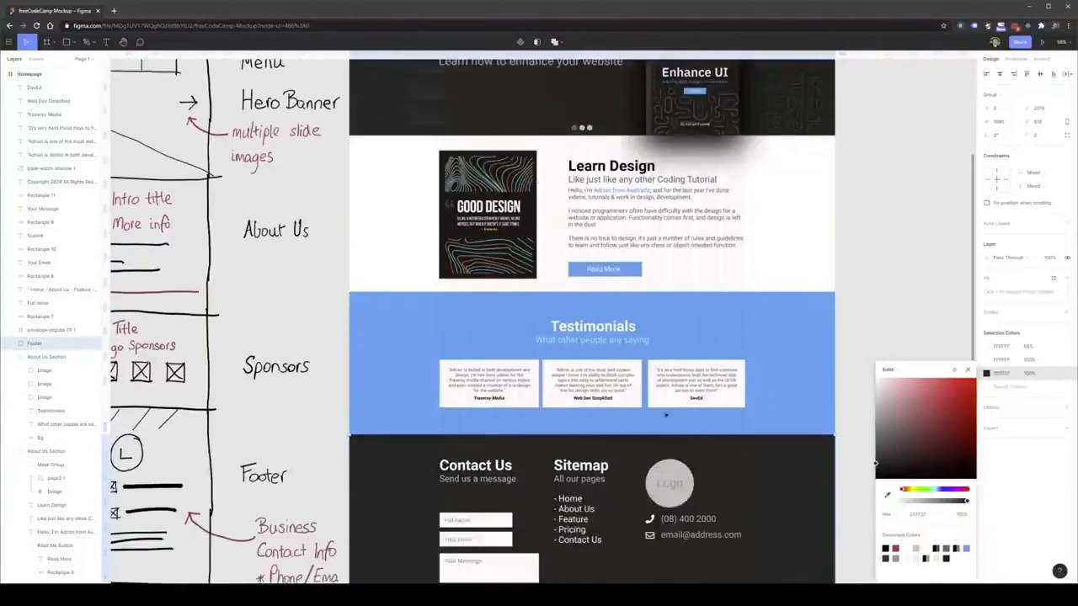
Replace the footer's round placeholder logo with a copy of the header's E logo, lined up beside the Sitemap heading
scroll(666, 414, up, 3)
click(455, 74)
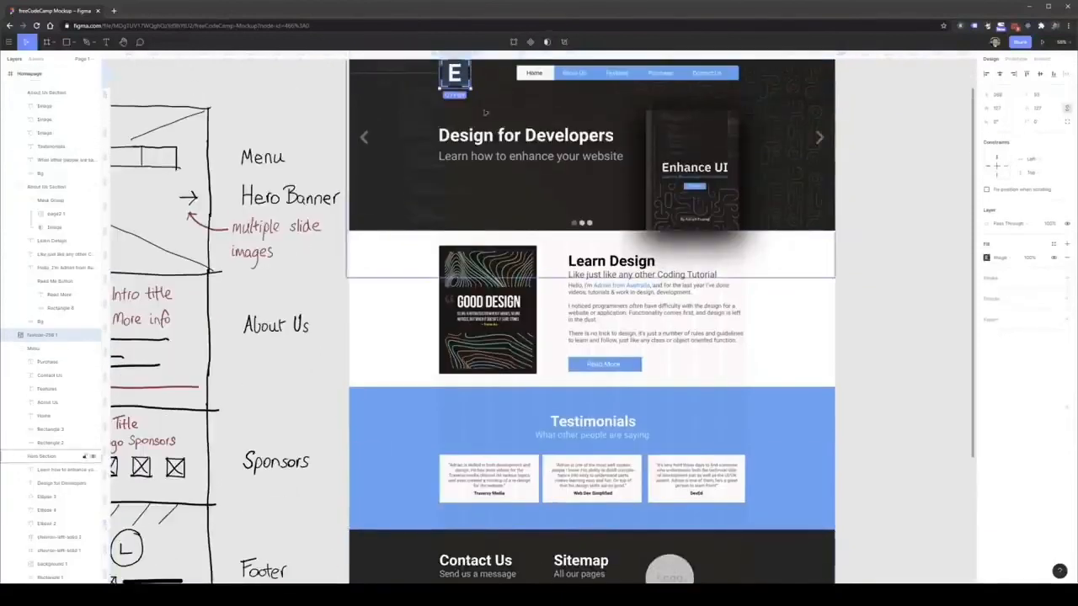
scroll(677, 376, down, 6)
click(679, 394)
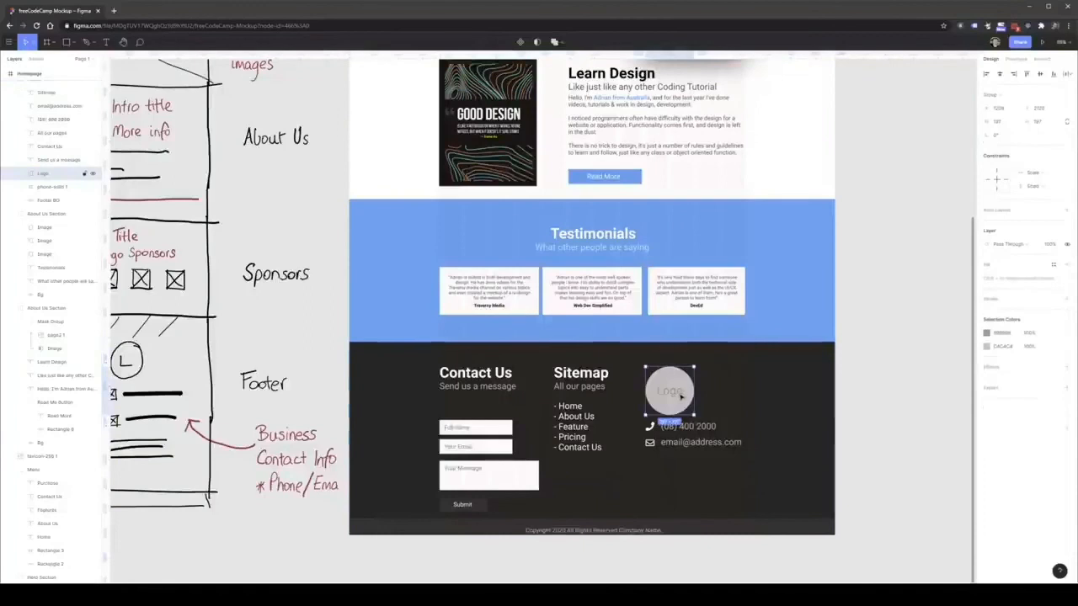
key(Delete)
key(ctrl+v)
drag(534, 315, 659, 382)
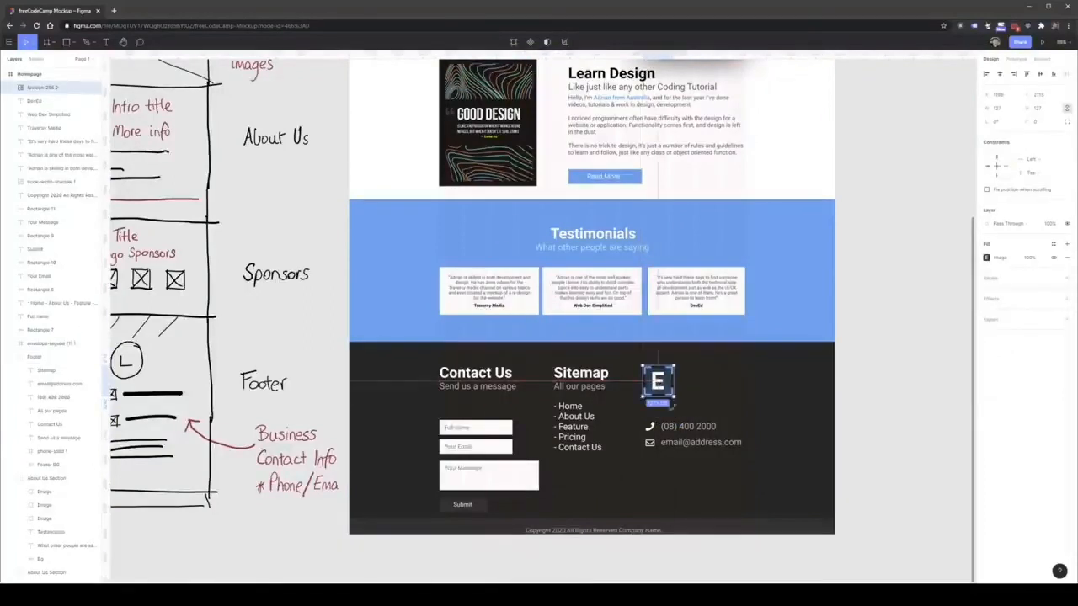
Move the footer's phone and email lines with their icons up together, closer to the E logo
double_click(687, 428)
shift+click(650, 427)
shift+click(698, 442)
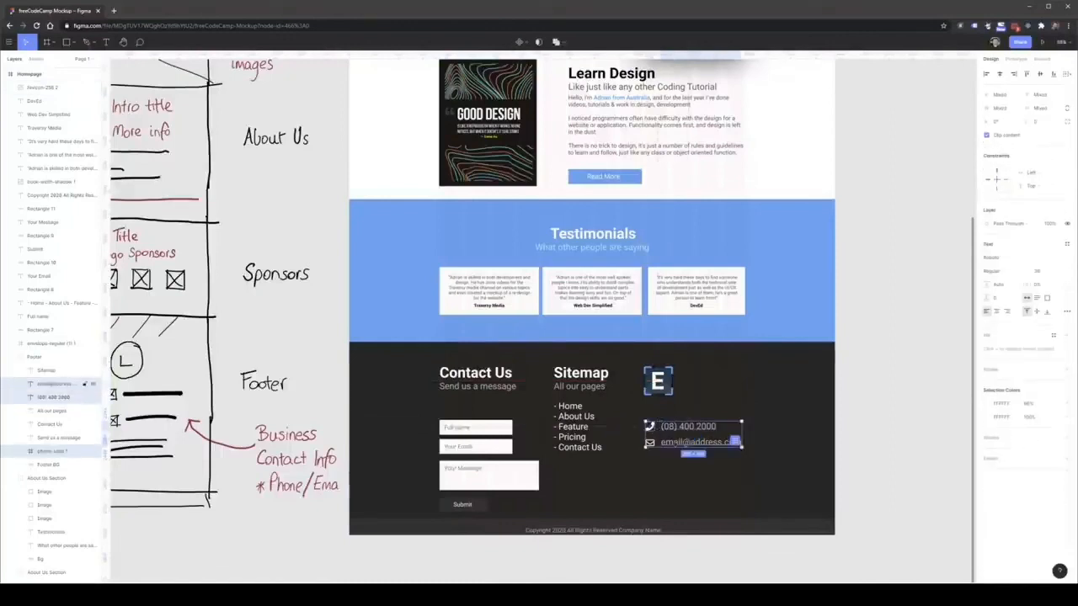
shift+click(649, 442)
mouse_move(679, 431)
mouse_down()
mouse_move(679, 409)
mouse_move(680, 418)
mouse_up()
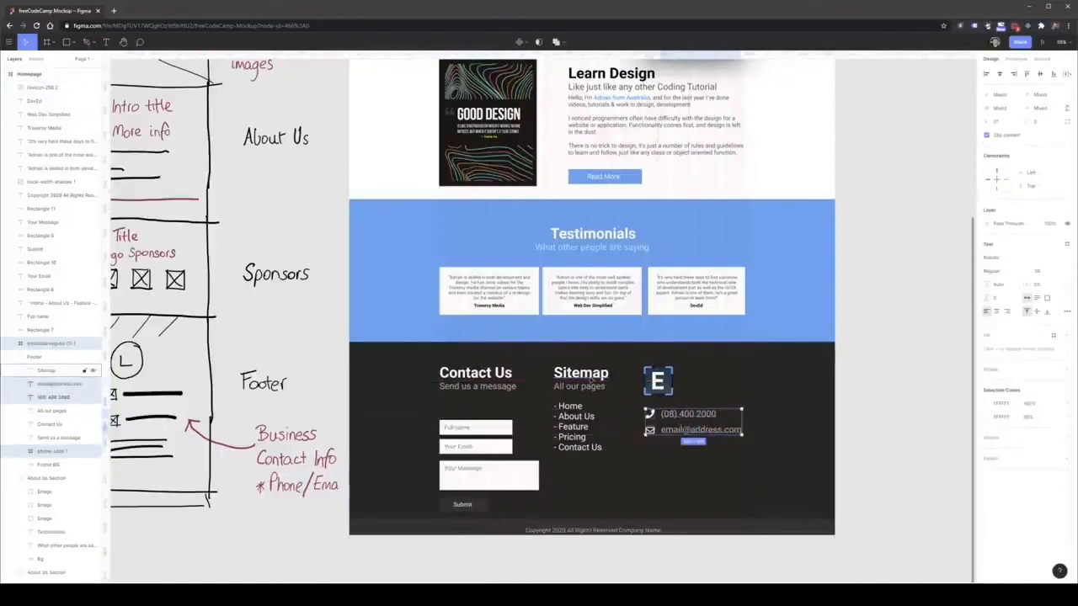
click(476, 428)
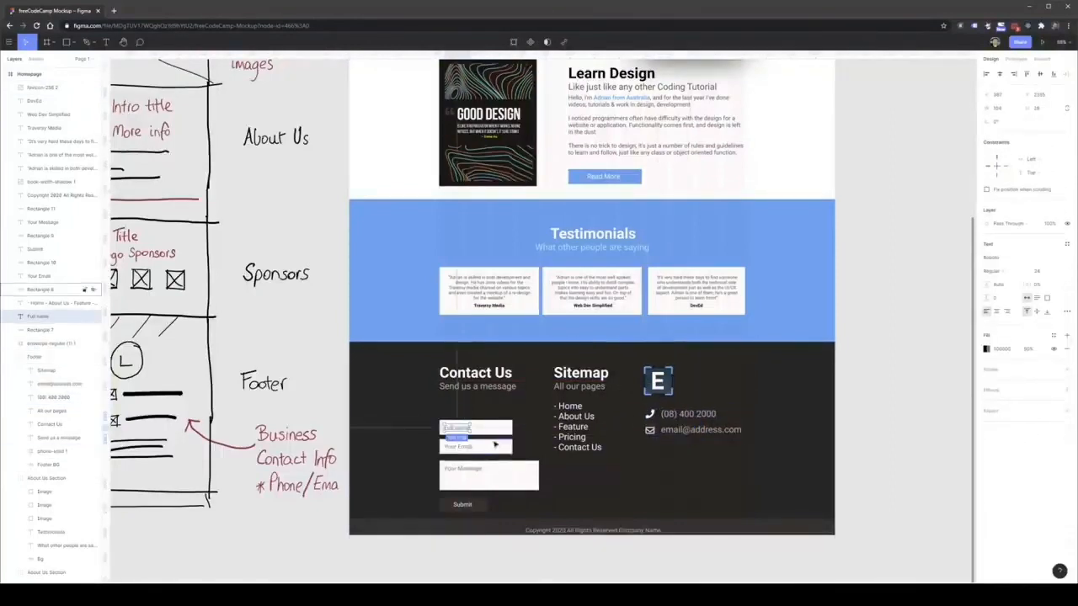
shift+click(495, 445)
click(530, 443)
Move all the contact form's fields, their labels and the Submit button up together, just under "Send us a message"
double_click(477, 430)
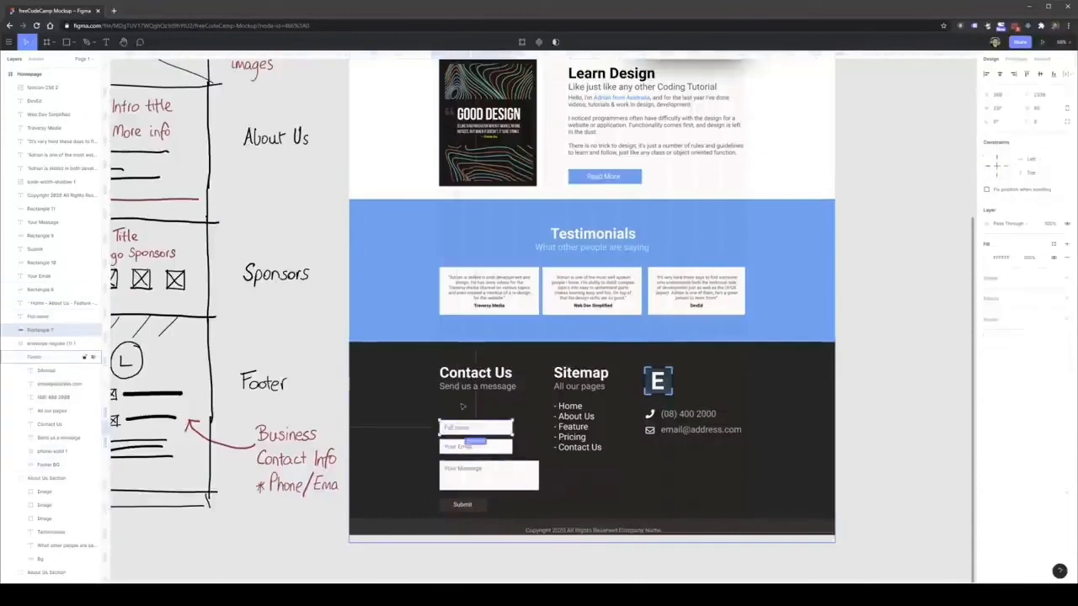
scroll(471, 431, up, 3)
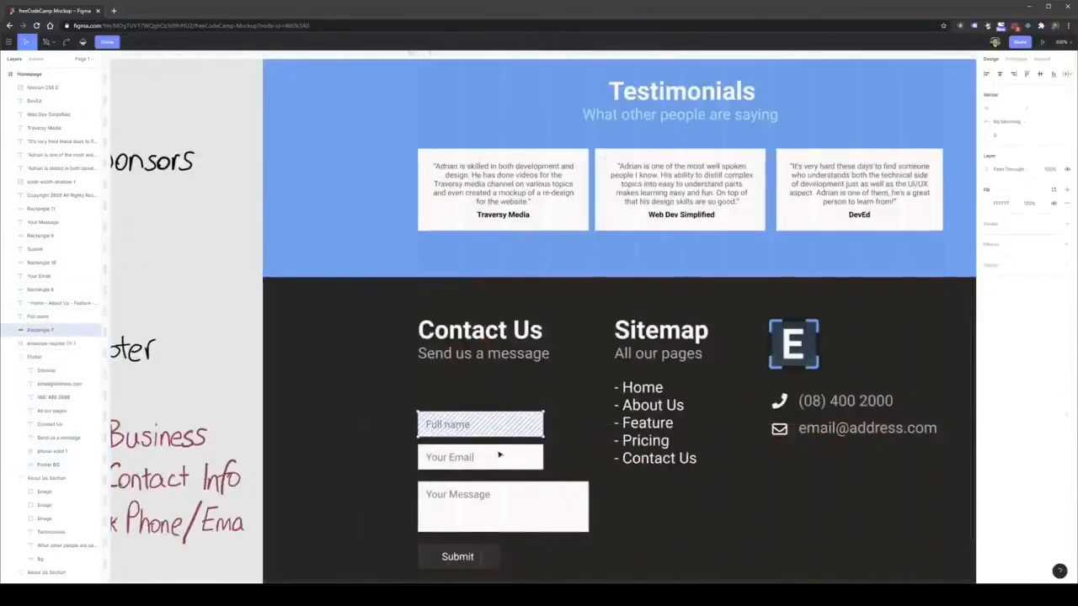
key(Escape)
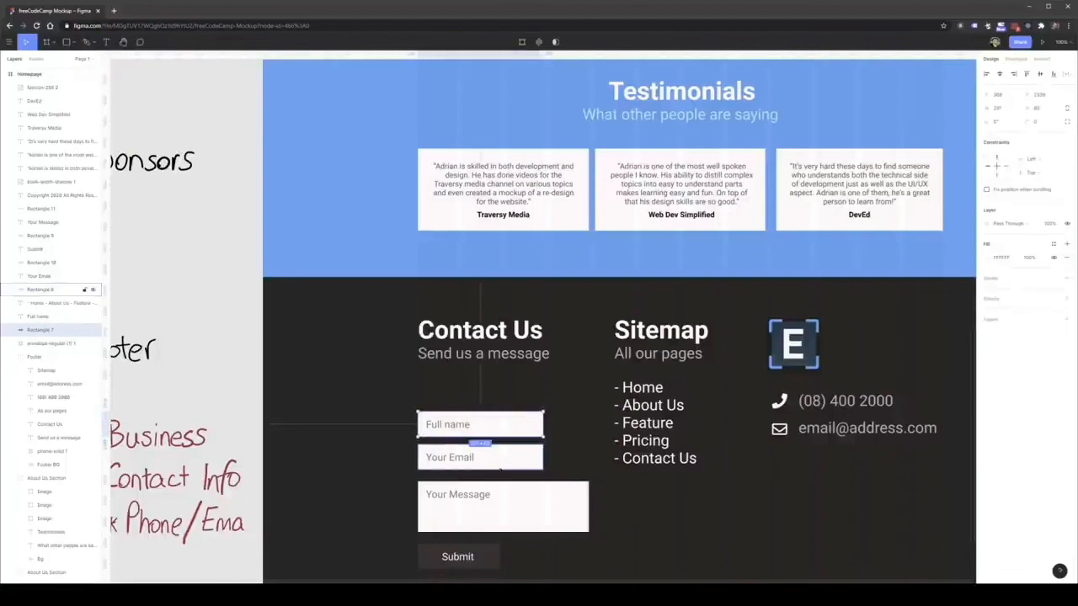
shift+click(497, 490)
shift+click(457, 494)
shift+click(446, 459)
shift+click(448, 426)
shift+click(479, 556)
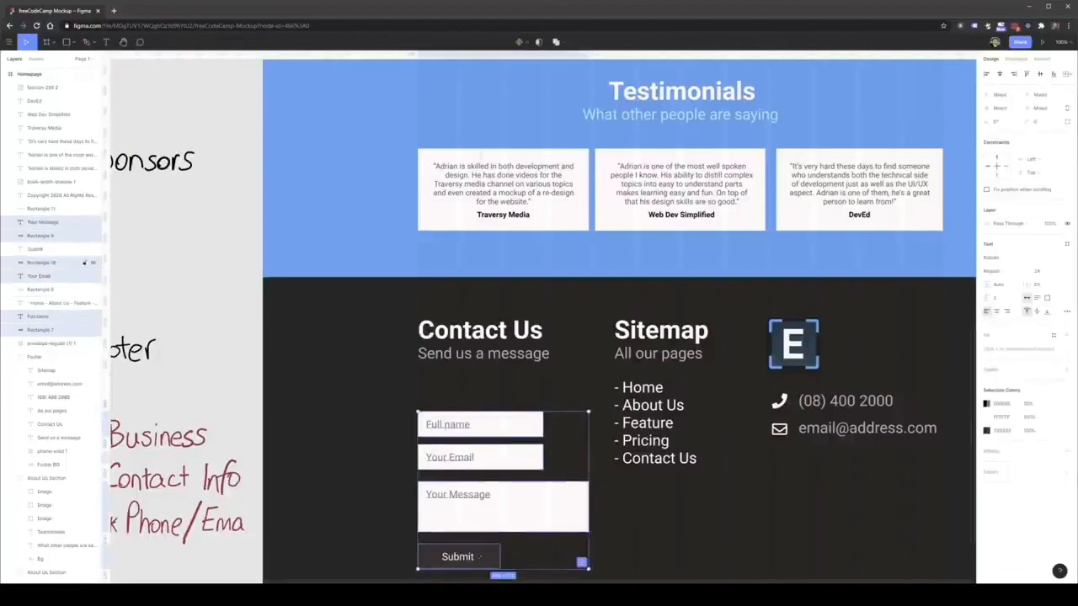
shift+click(467, 558)
drag(508, 503, 519, 450)
key(ctrl+z)
shift+click(527, 467)
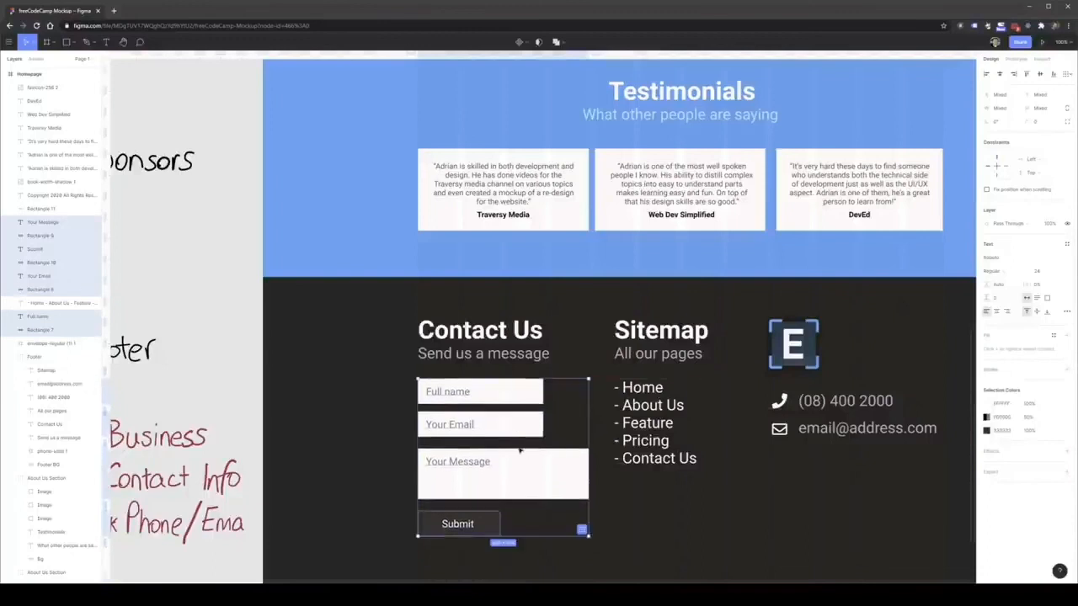
Move the copyright text and its background bar up together so the whole bar fits within the page frame
scroll(519, 451, down, 2)
click(638, 525)
scroll(648, 547, down, 2)
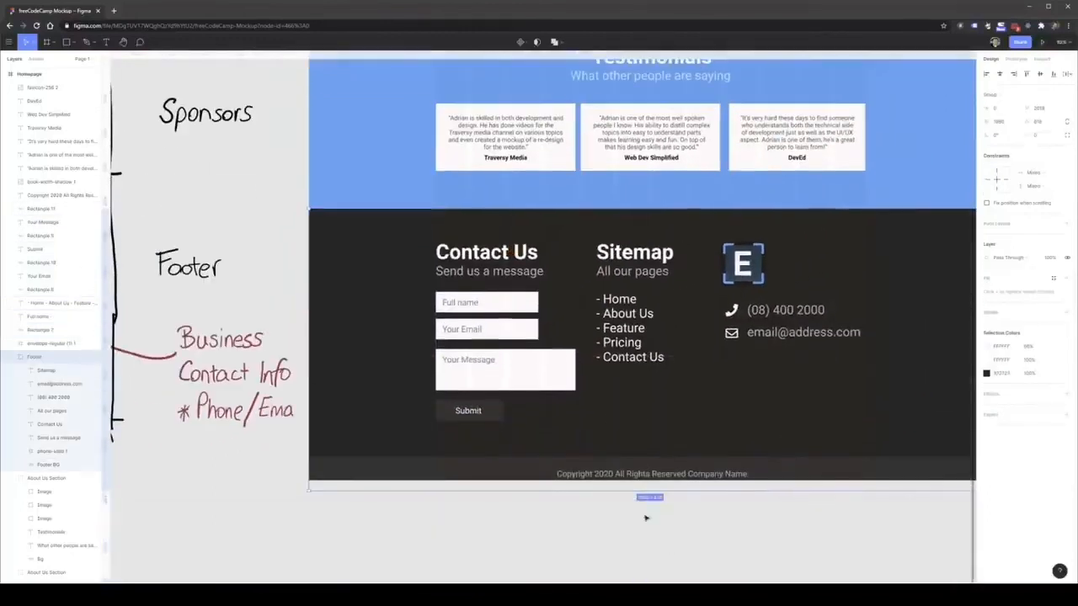
click(724, 496)
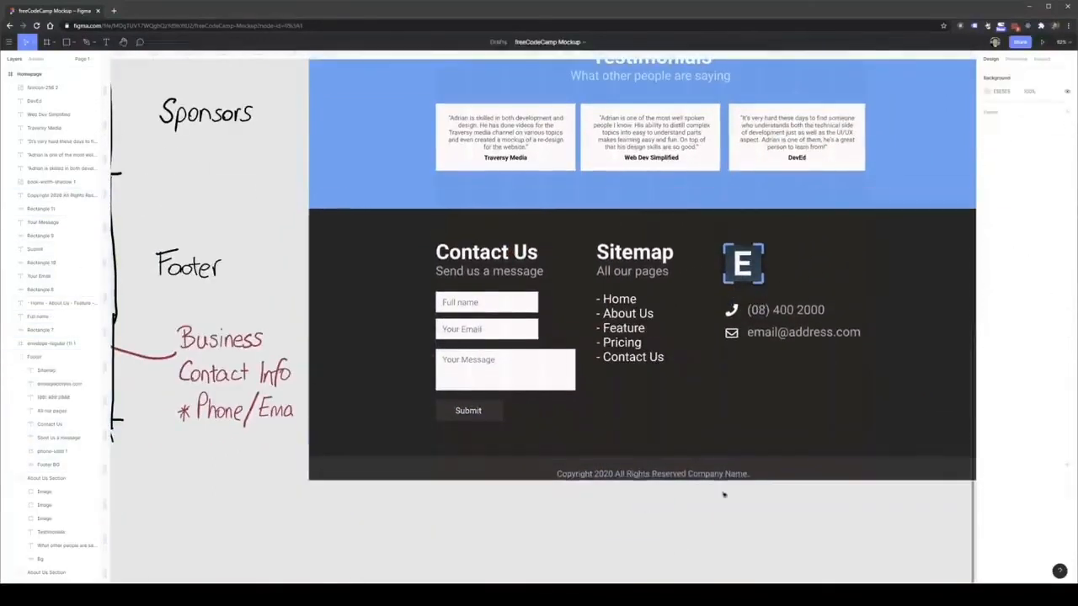
click(741, 474)
drag(741, 474, 741, 462)
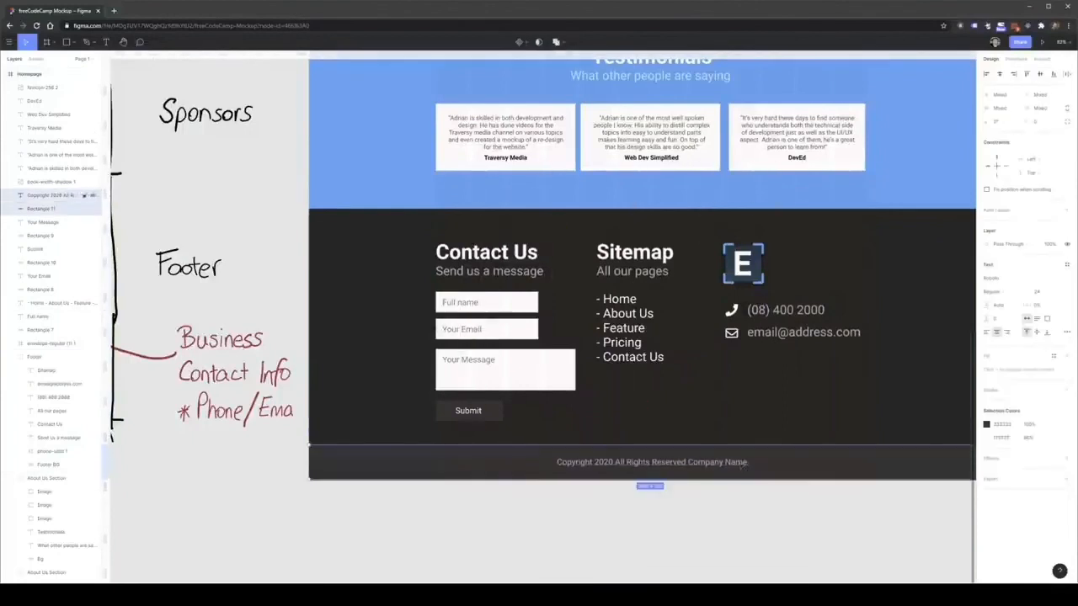
click(500, 496)
scroll(510, 483, down, 5)
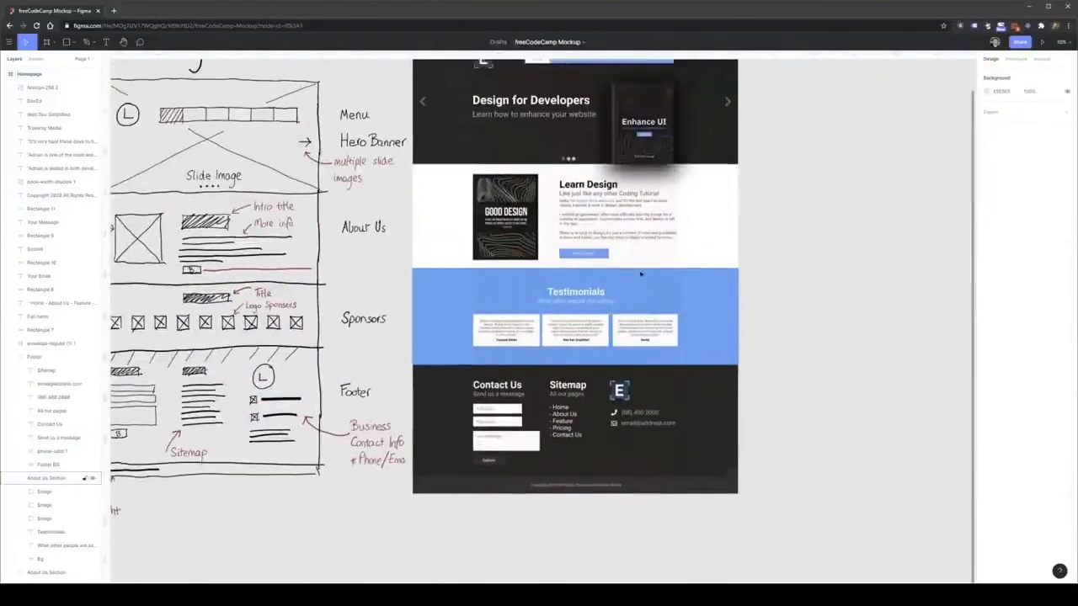
scroll(640, 274, up, 3)
scroll(704, 337, up, 3)
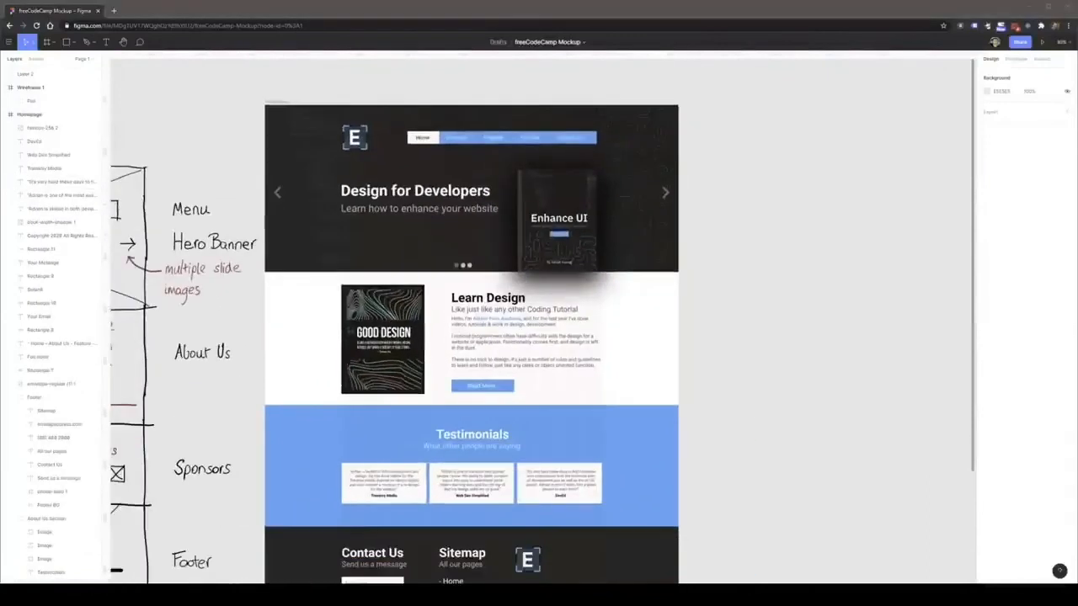